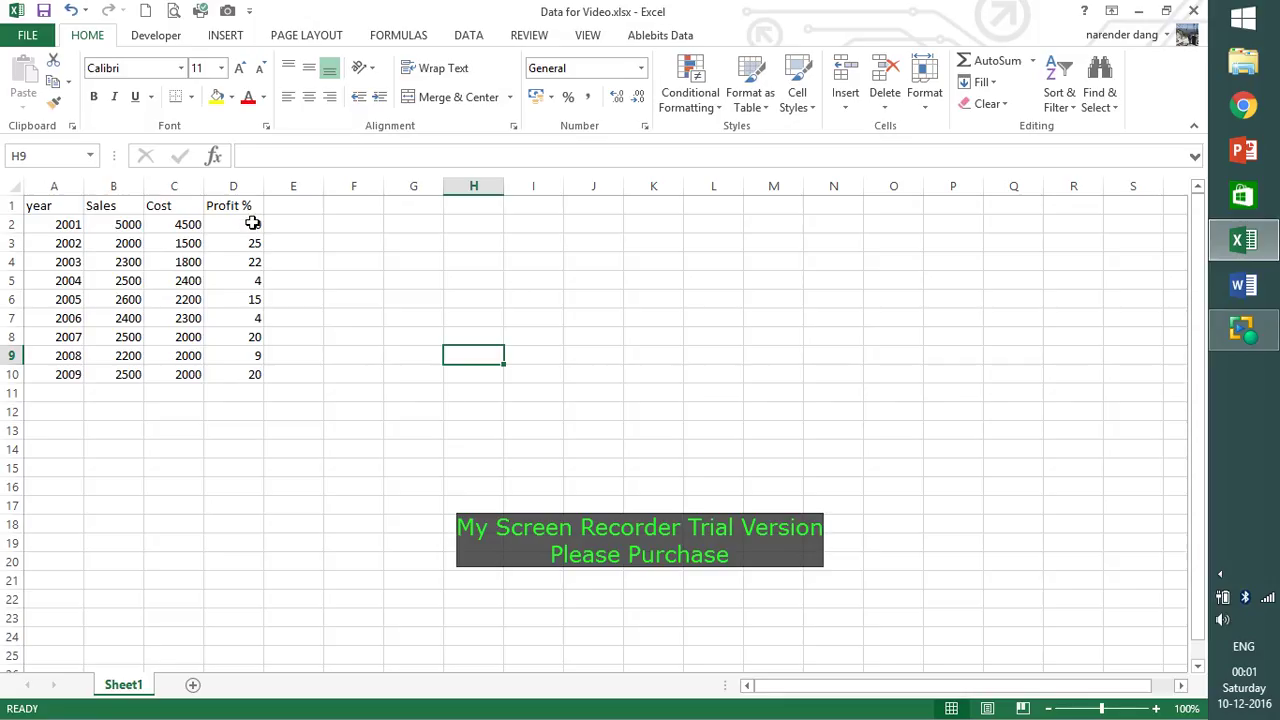
Step: Copy the Profit % column D1:D10 and paste it back over itself as values only
left_click_drag(248, 208, 254, 376)
right_click(235, 282)
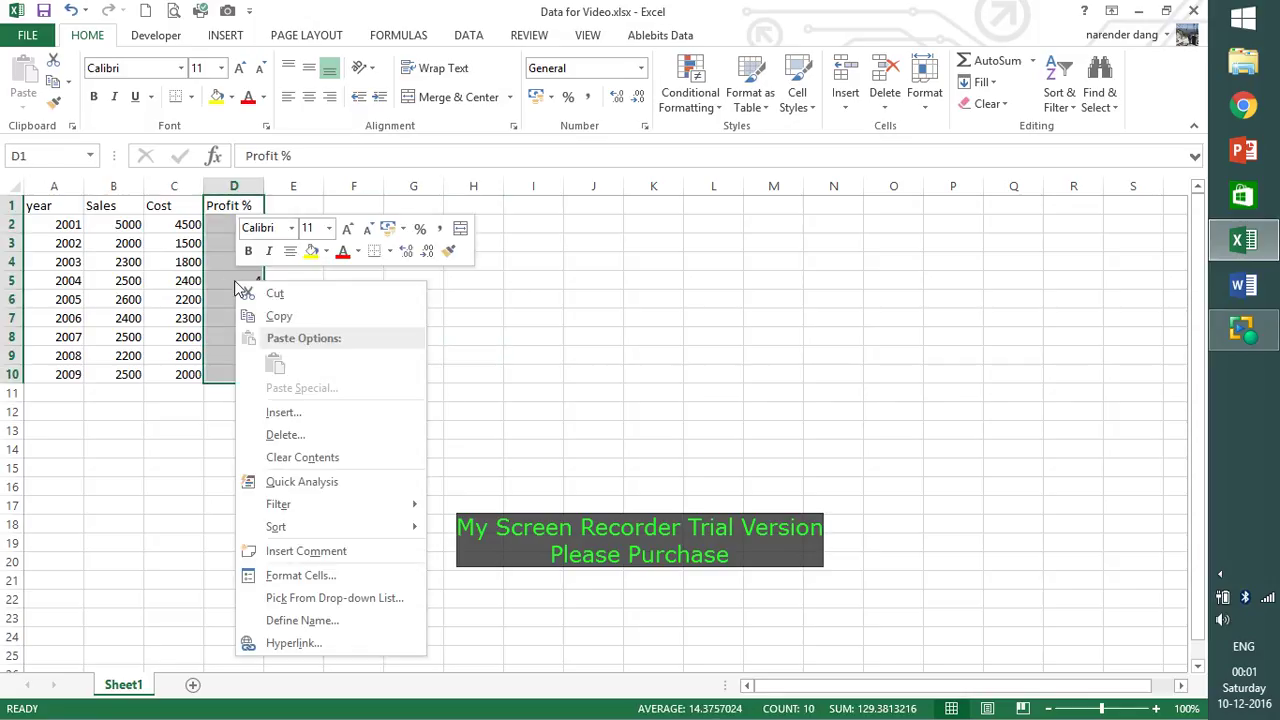
left_click(285, 326)
right_click(241, 205)
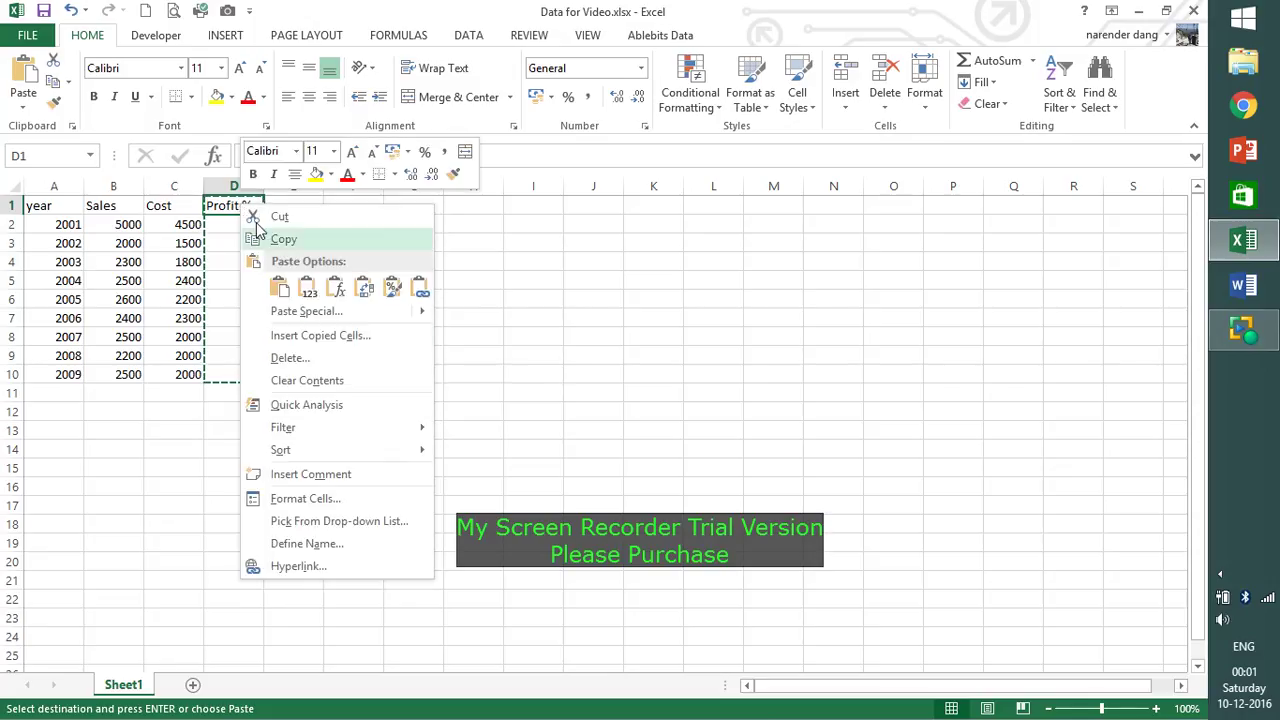
left_click(302, 311)
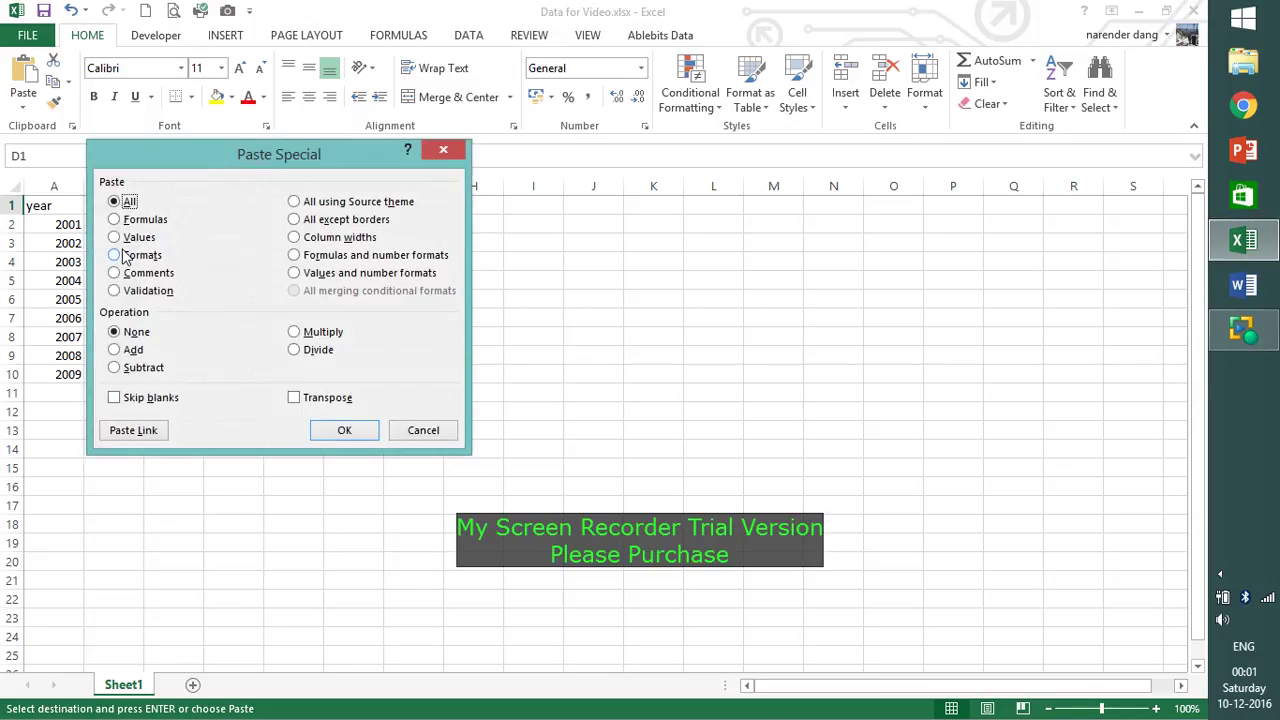
left_click(115, 237)
left_click(343, 430)
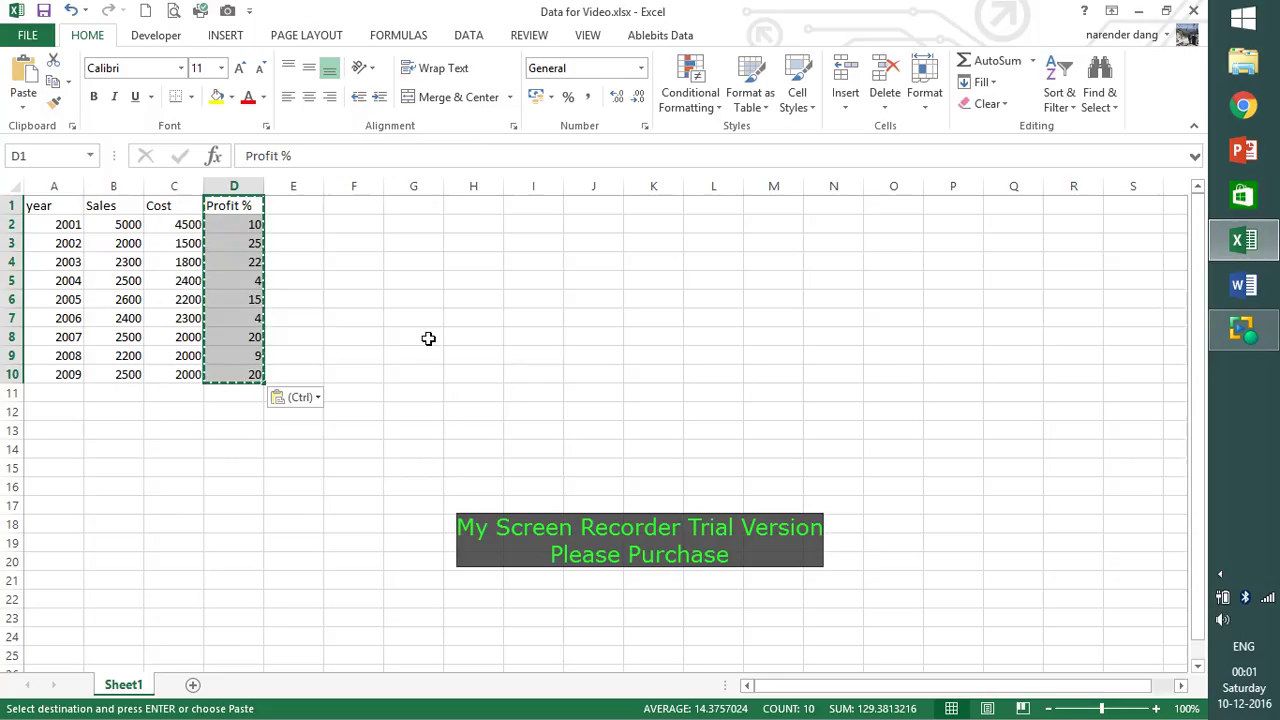
left_click(481, 314)
Step: Copy the whole data table A1:D10 and paste the duplicate starting at cell H1
left_click_drag(34, 203, 255, 388)
key("ctrl+c")
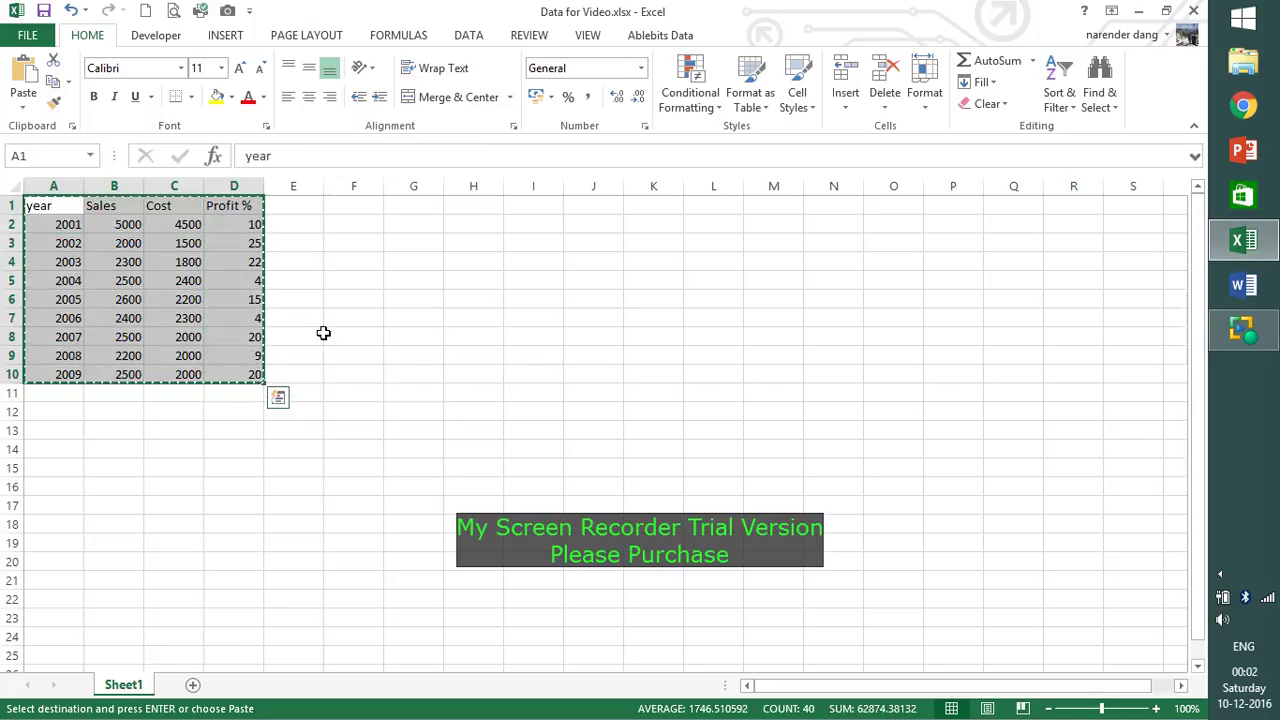
left_click(469, 208)
key("ctrl+v")
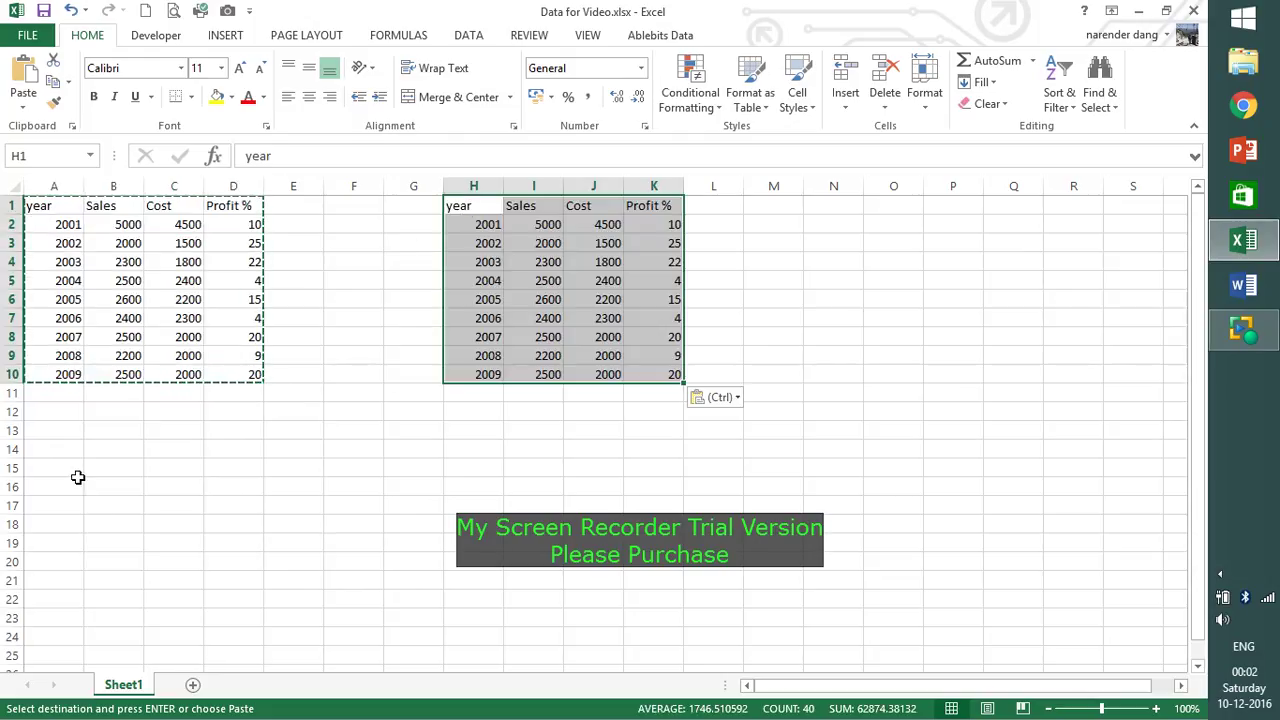
Step: Add a form-control check box below the original table across A13:B14 and label it Sales
left_click(157, 40)
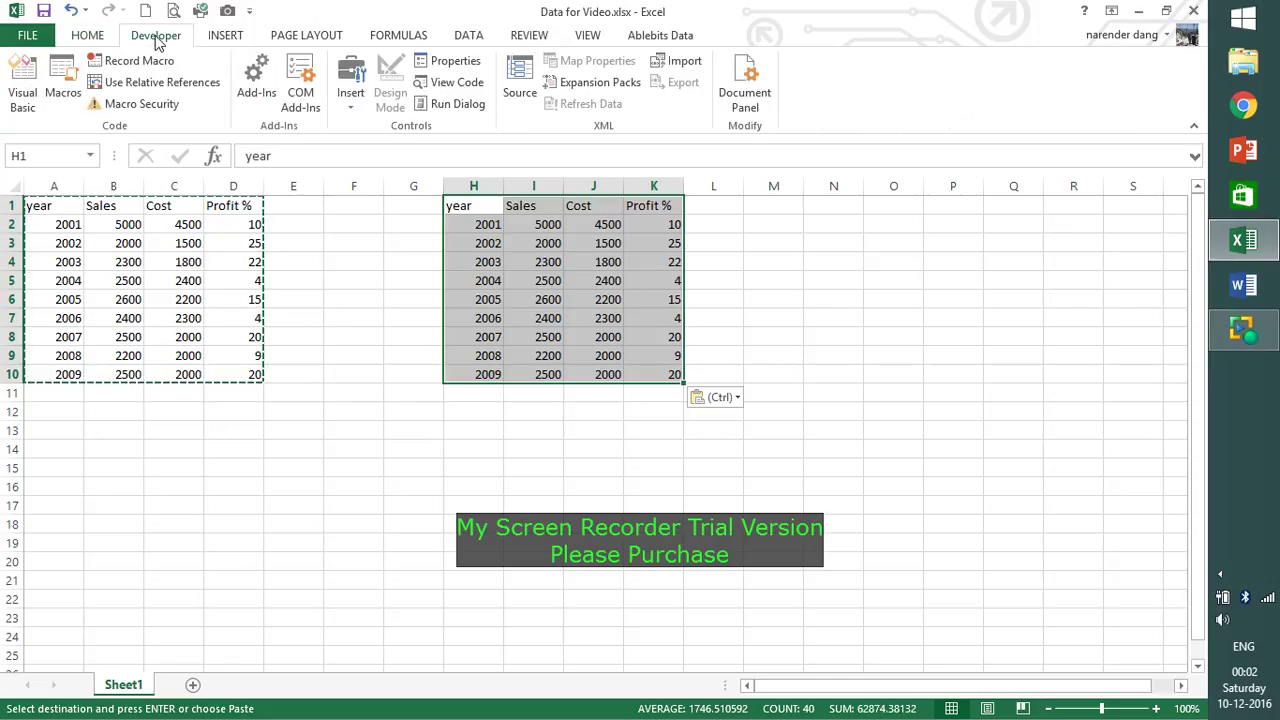
left_click(351, 95)
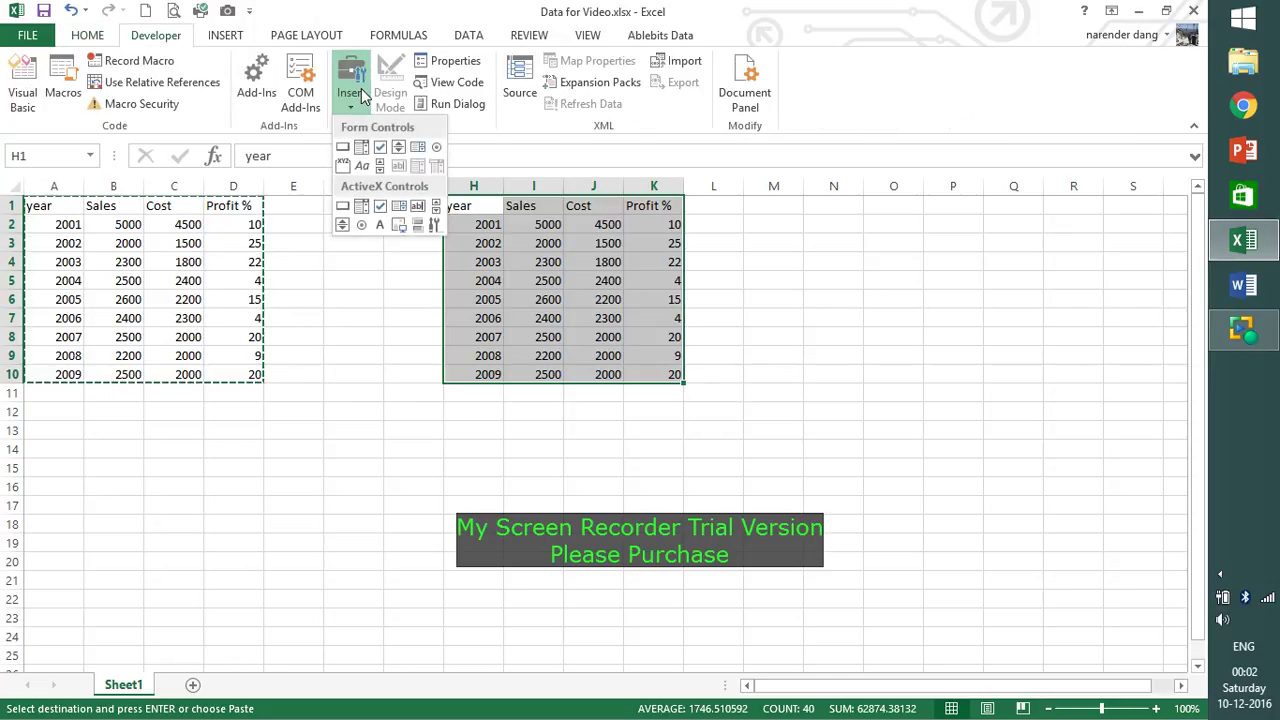
left_click(380, 147)
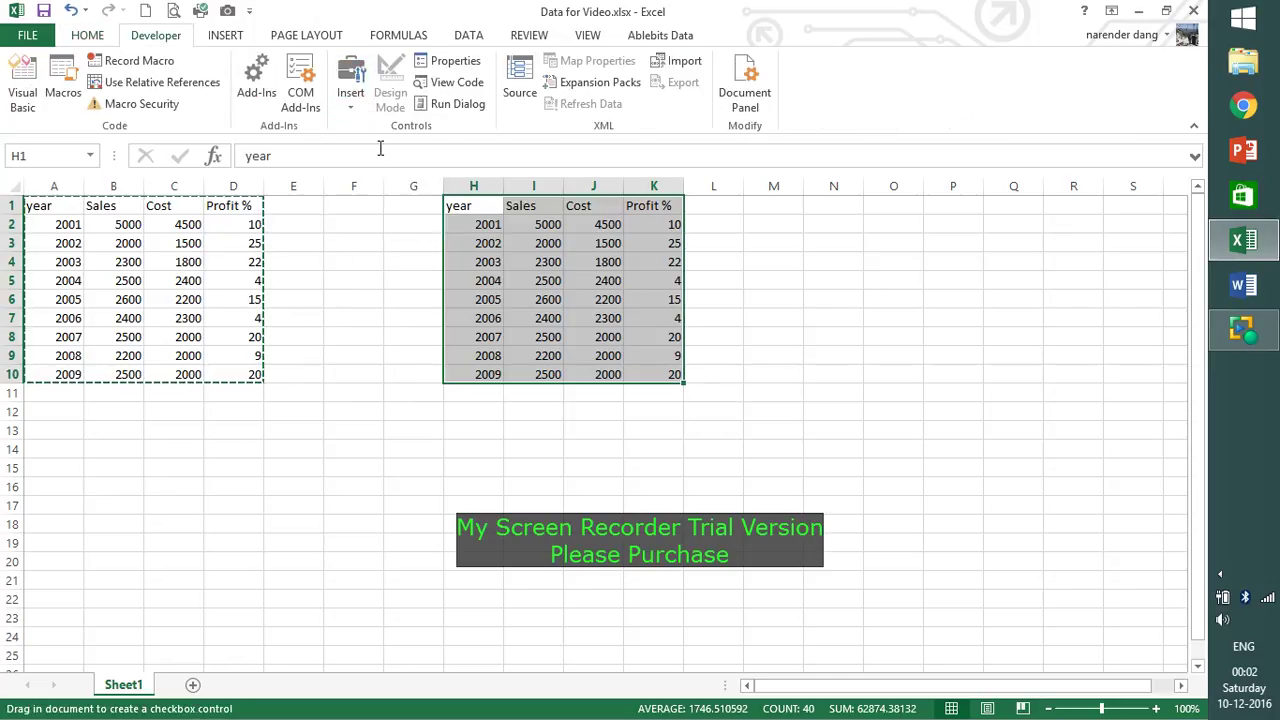
mouse_move(30, 423)
left_mouse_down()
mouse_move(103, 431)
mouse_move(145, 460)
left_mouse_up()
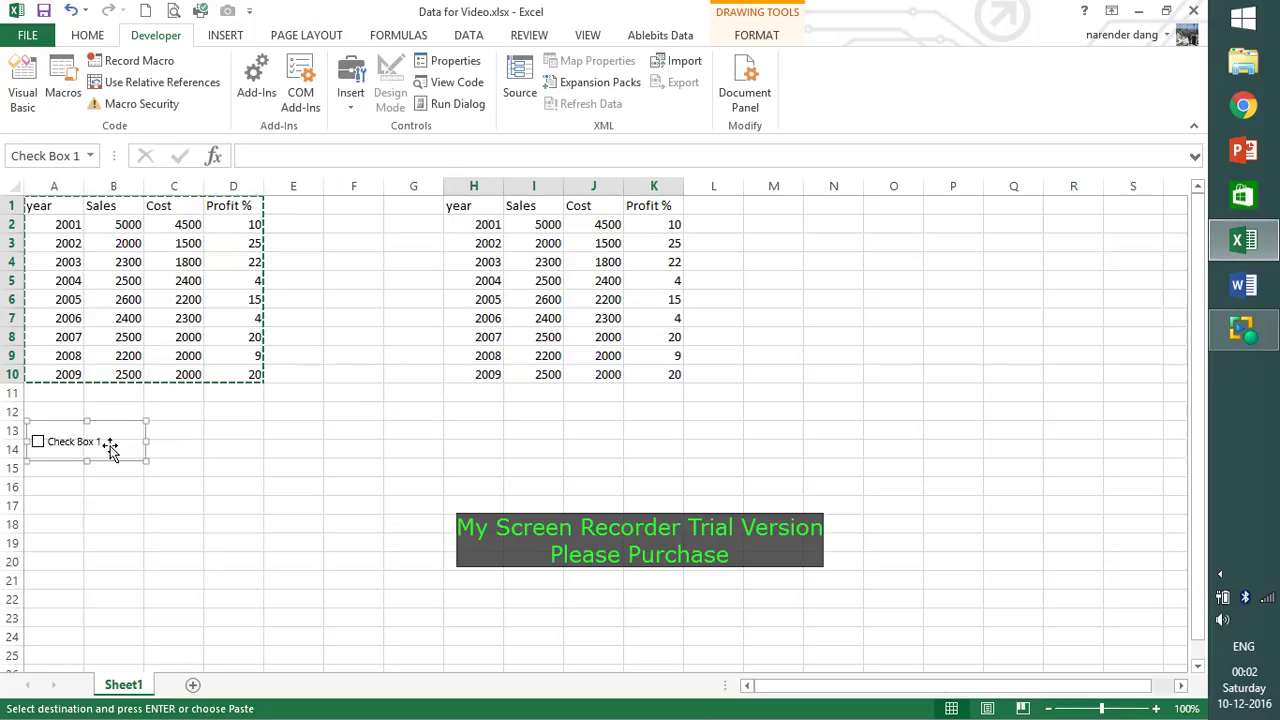
left_click(104, 443)
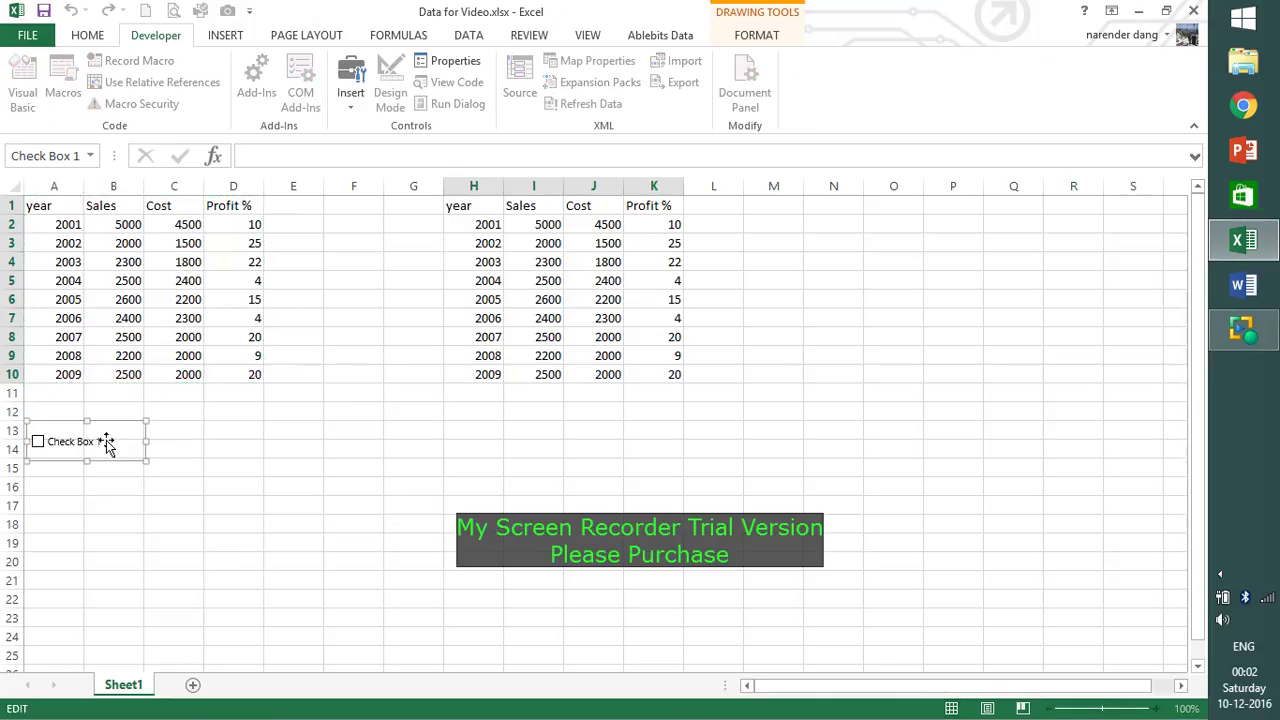
key("Delete")
key("Delete")
key("Delete")
key("Delete")
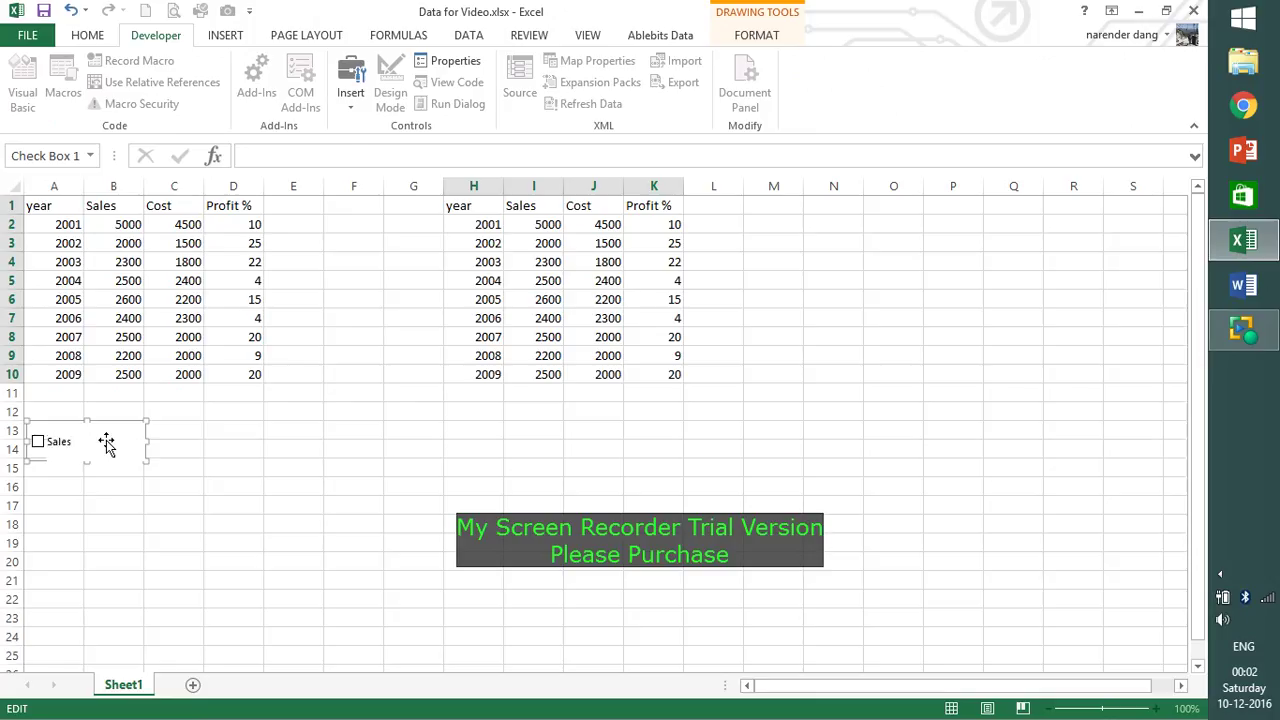
left_click(114, 486)
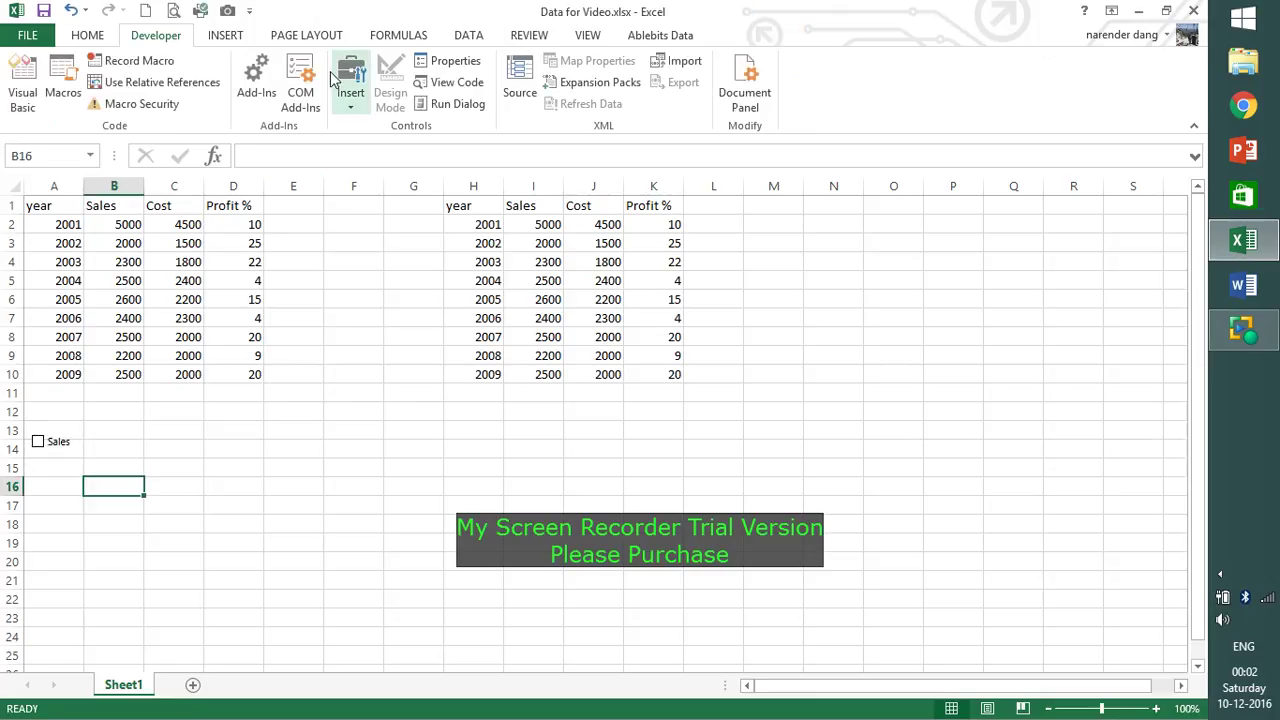
Step: Add a second form-control check box below the Sales one, across A16:B17, and label it Cost
left_click(352, 95)
left_click(381, 148)
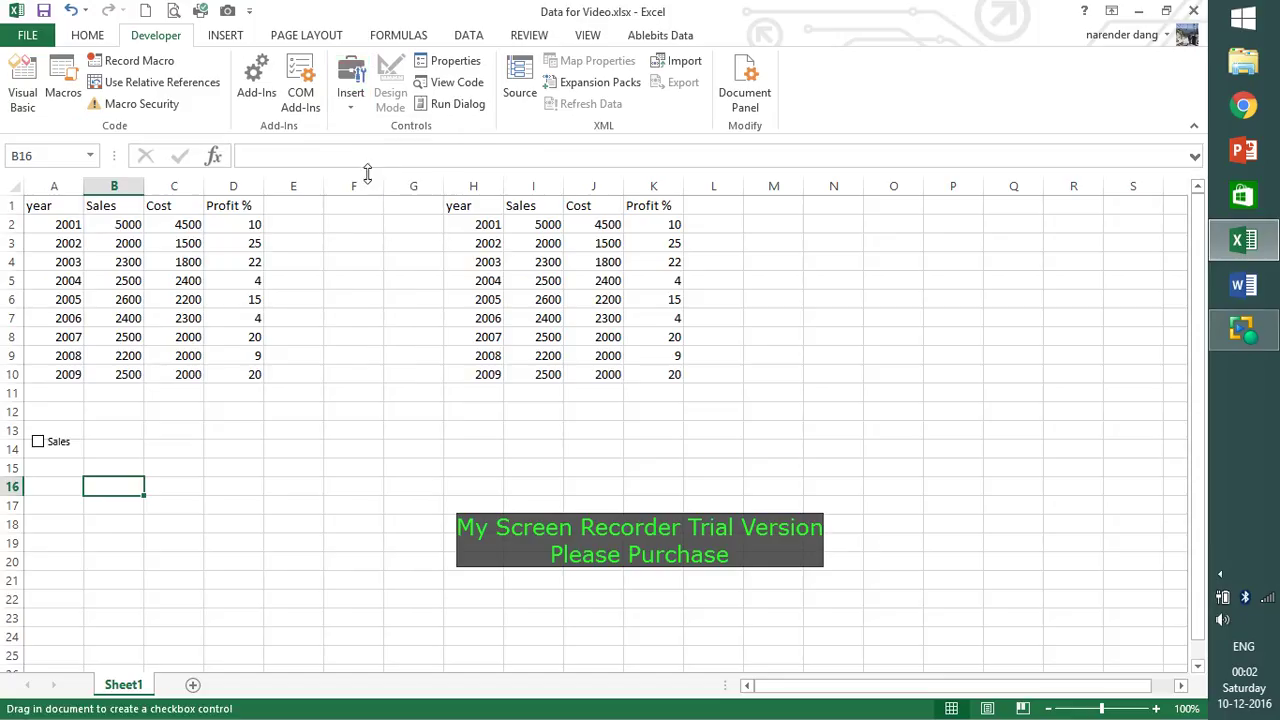
left_click_drag(30, 480, 142, 511)
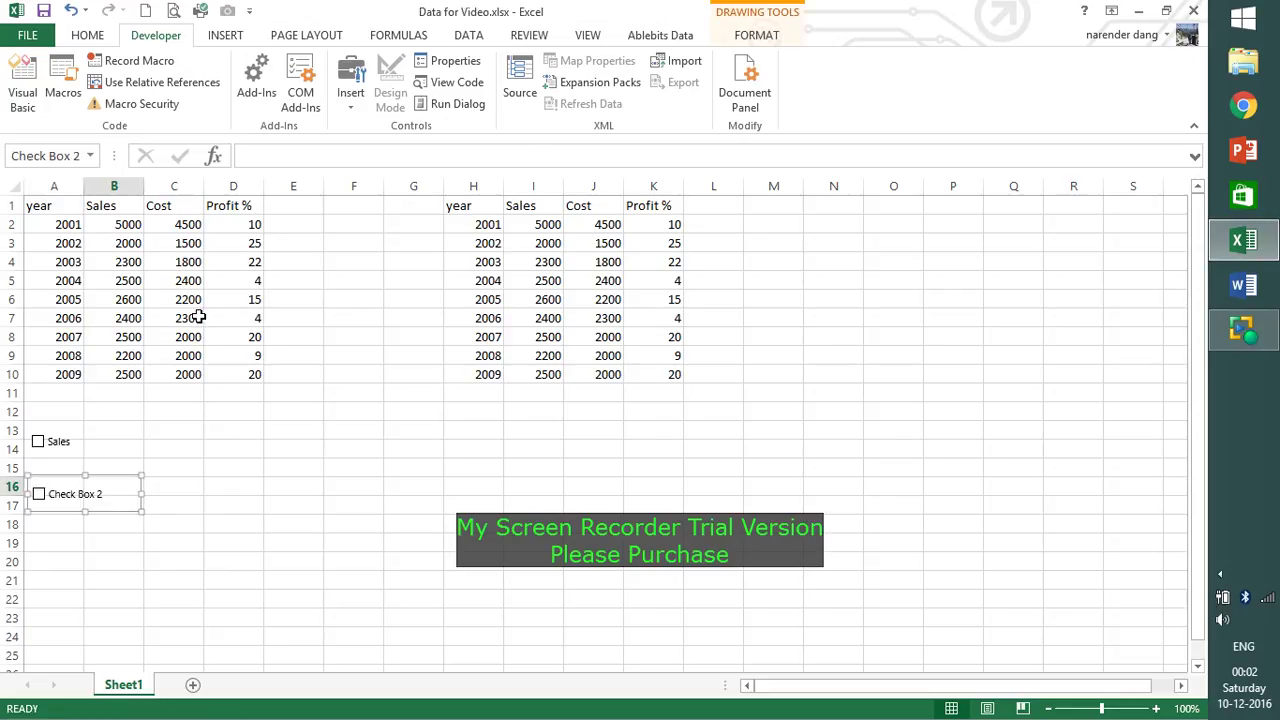
left_click(48, 494)
key("Delete")
key("Delete")
key("Delete")
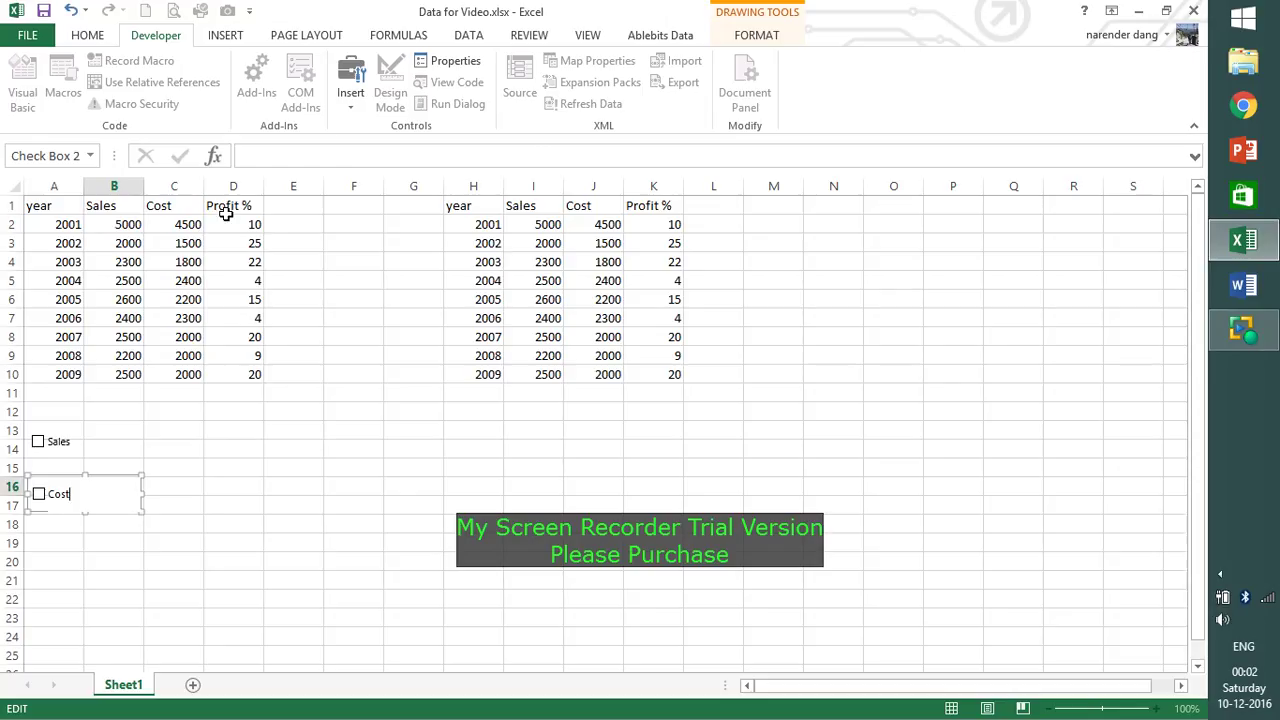
Step: Add a third form-control check box below the Cost one, across A19:B21, and label it Profit%
left_click(352, 95)
left_click(381, 147)
mouse_move(29, 534)
left_mouse_down()
mouse_move(132, 554)
mouse_move(141, 587)
left_mouse_up()
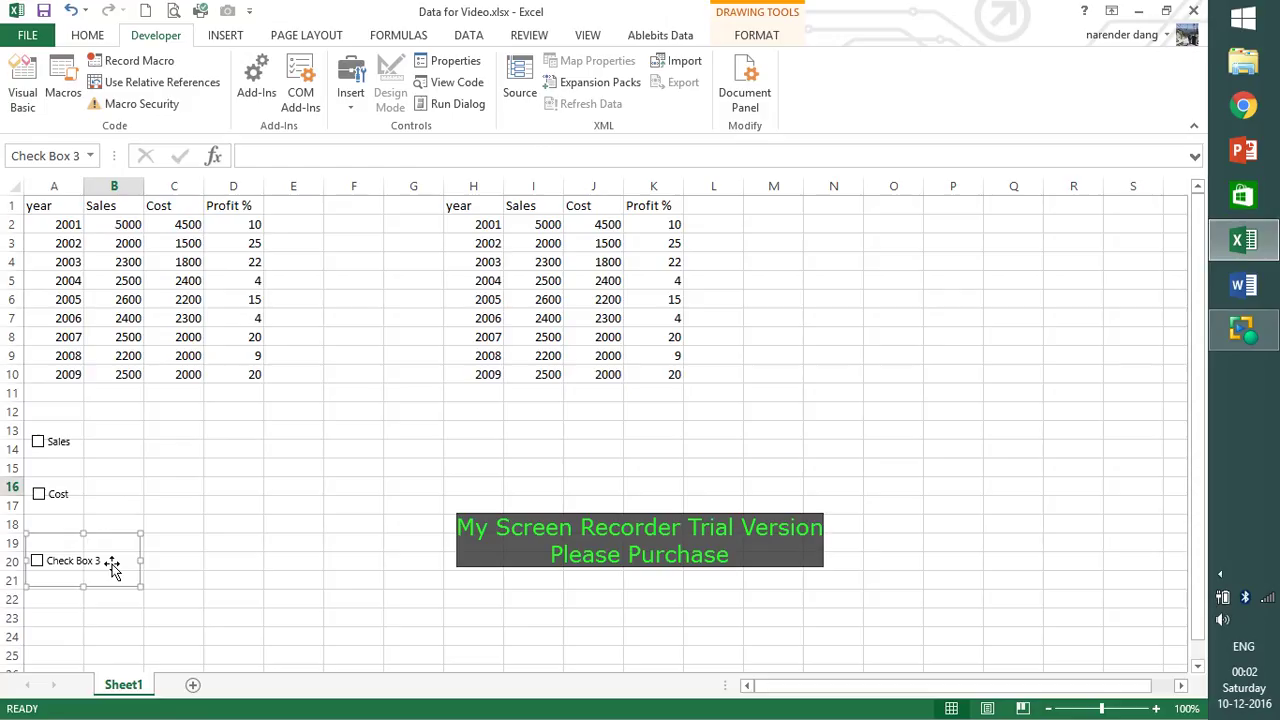
left_click(69, 561)
key("Delete")
key("Delete")
key("Delete")
key("Delete")
key("Delete")
key("Delete")
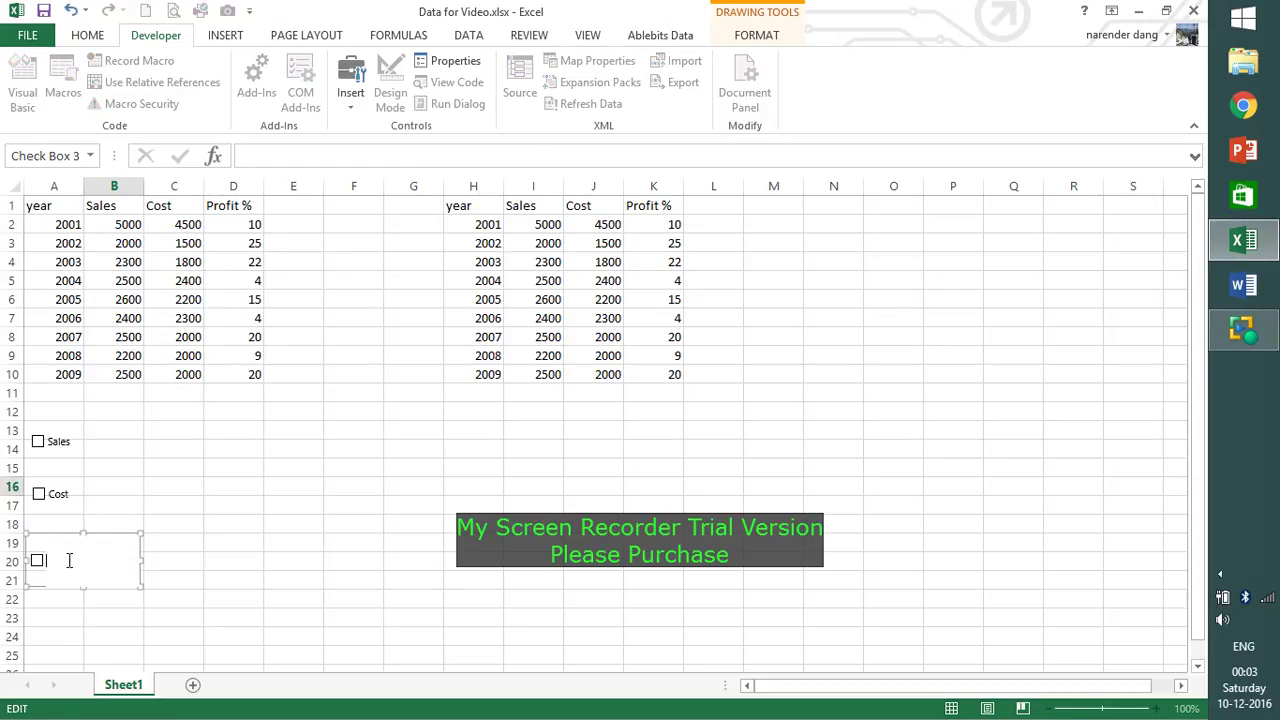
type("Profi")
left_click(214, 557)
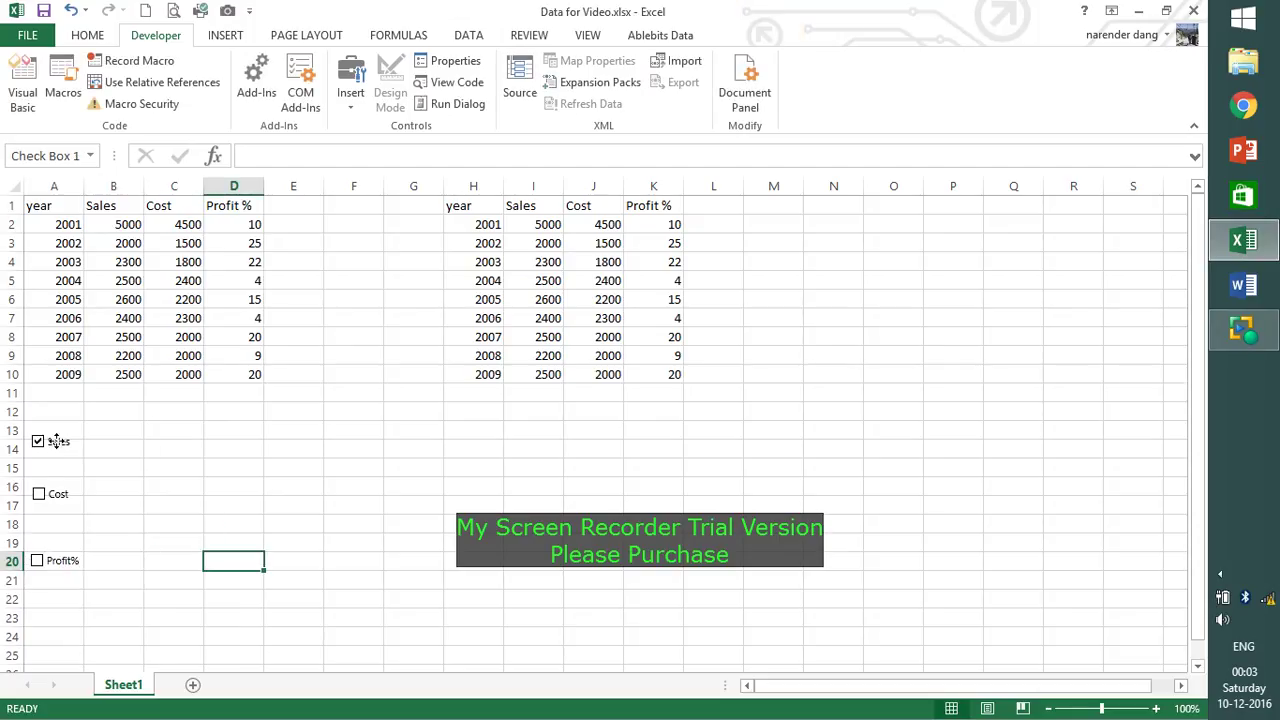
Step: Link the Sales check box to cell $B$11 and untick it
right_click(58, 450)
left_click(116, 617)
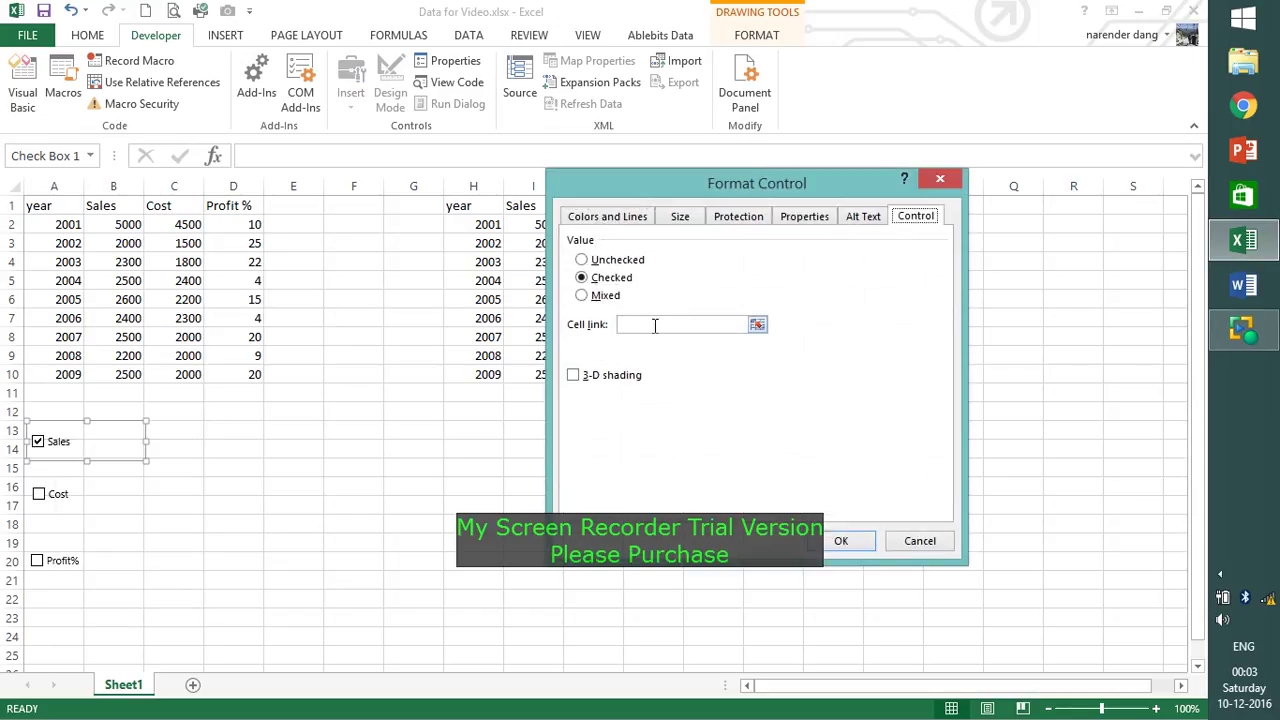
left_click(655, 325)
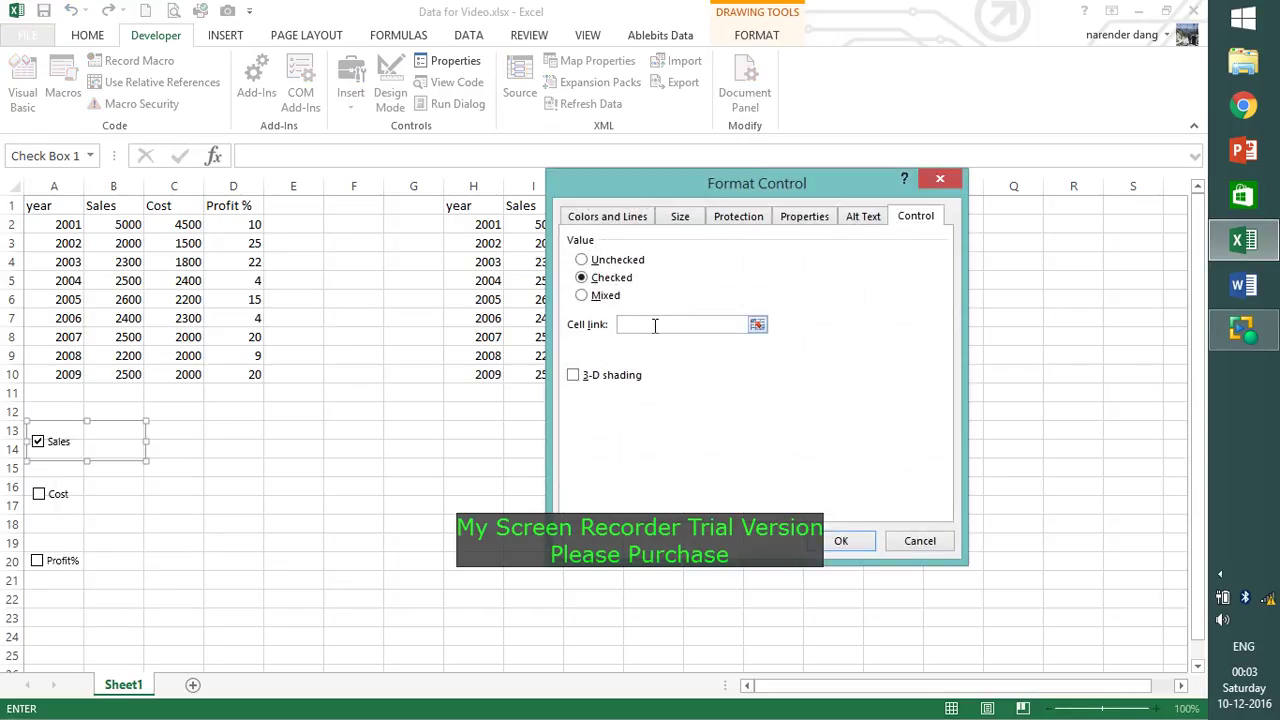
left_click(119, 393)
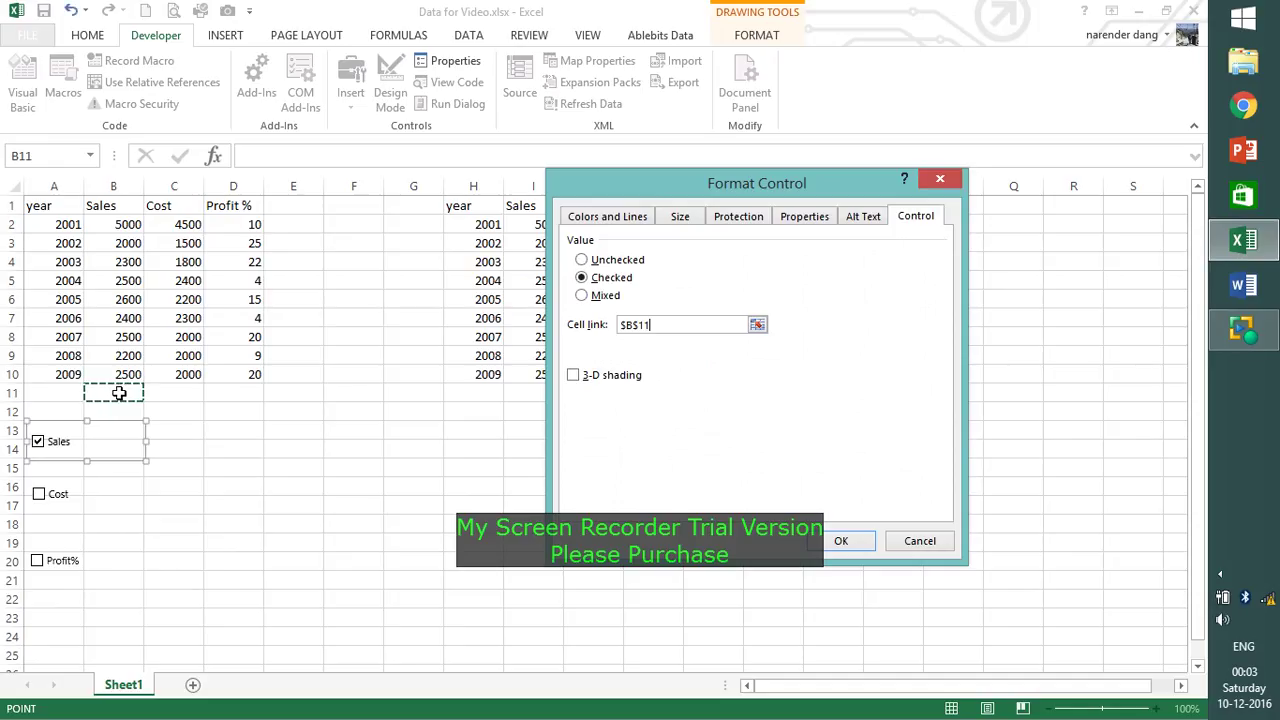
left_click(842, 541)
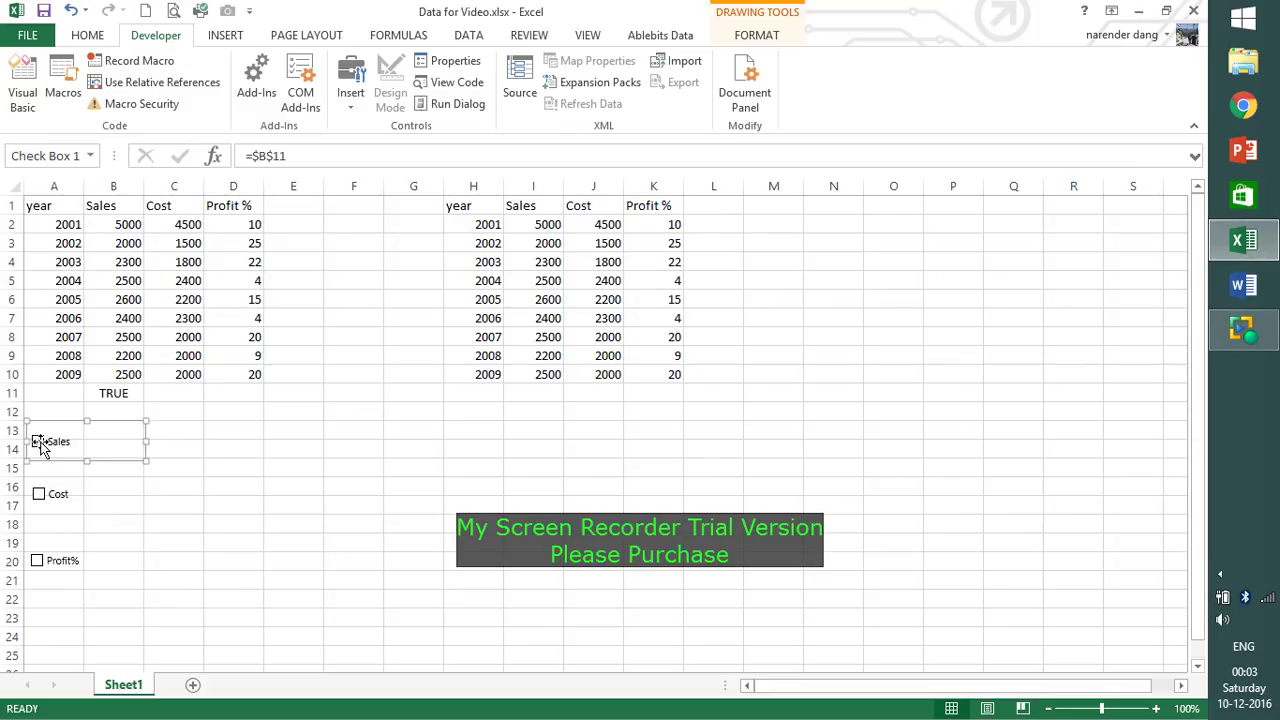
left_click(141, 507)
left_click(468, 507)
left_click(40, 446)
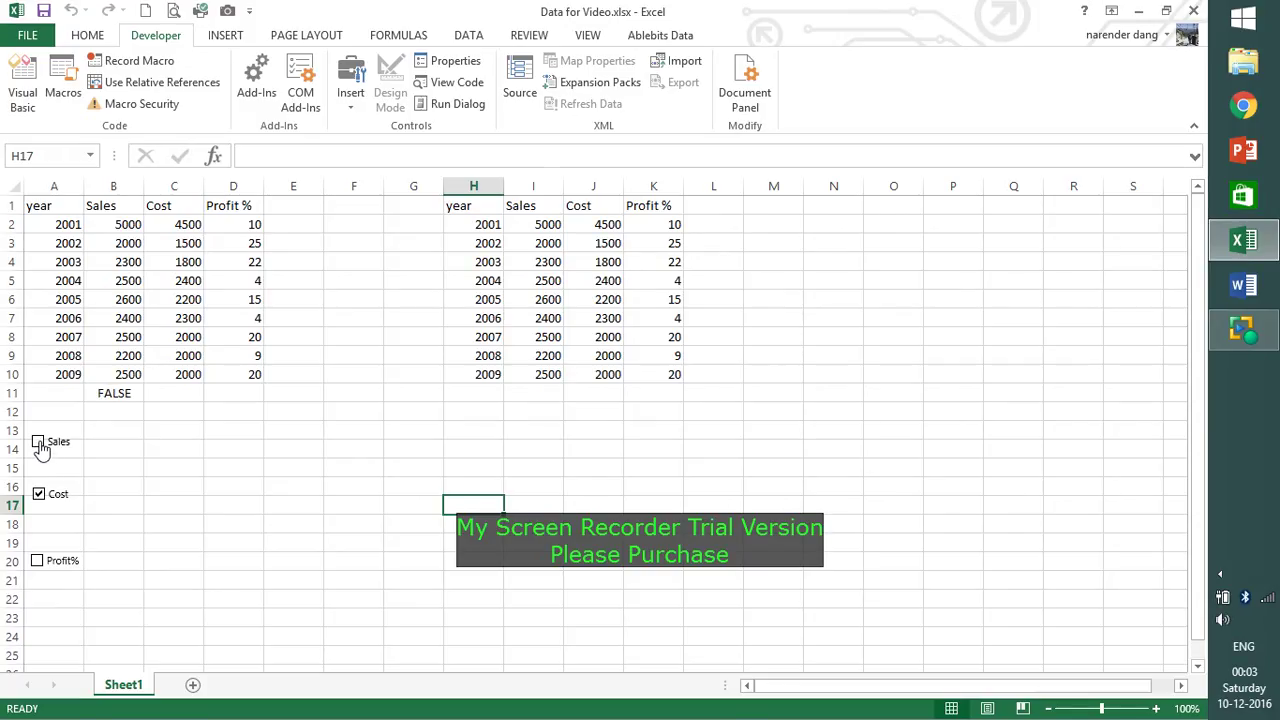
Step: Link the unticked Cost check box to cell $C$11 and test it by ticking and unticking it
left_click(53, 499)
right_click(54, 500)
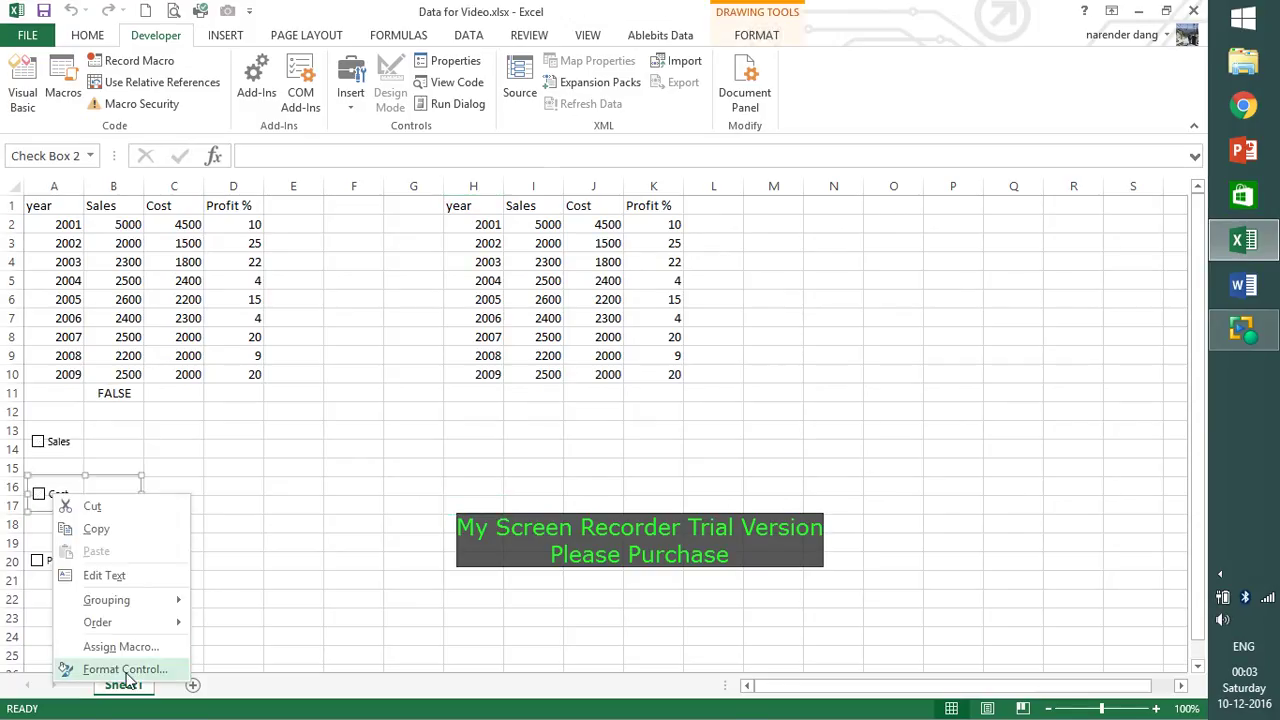
left_click(126, 670)
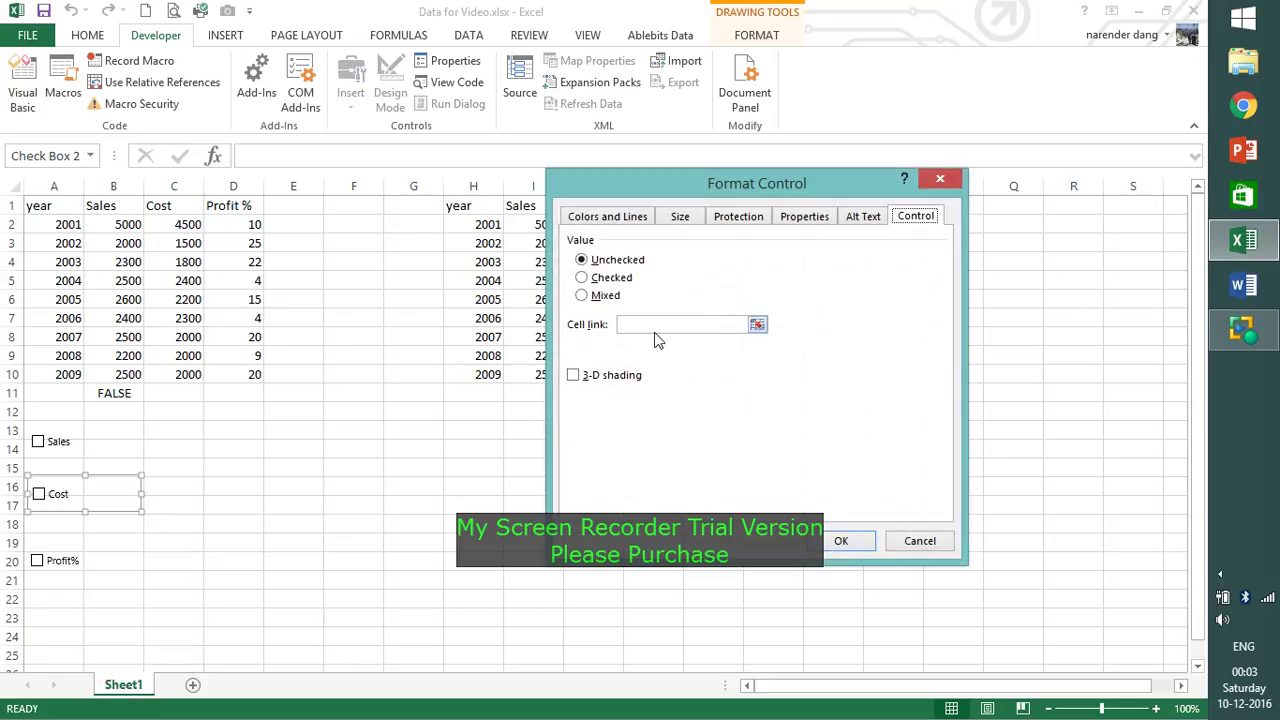
left_click(184, 392)
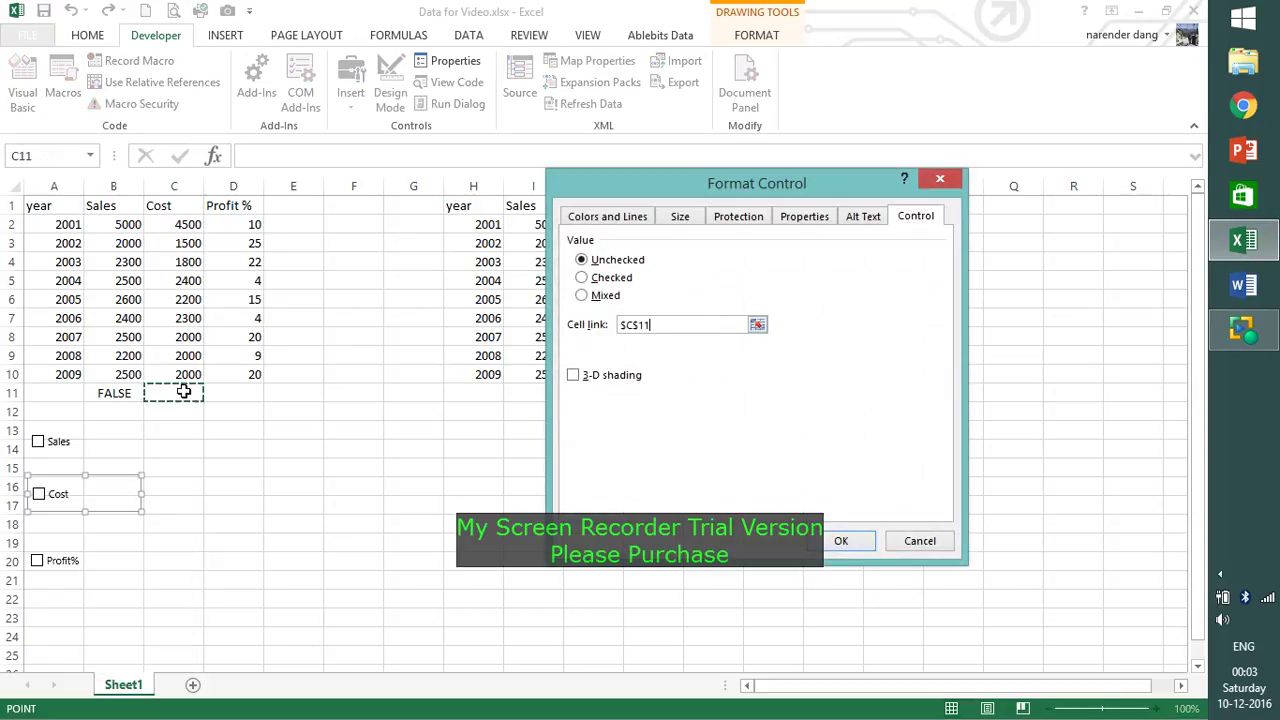
left_click(839, 541)
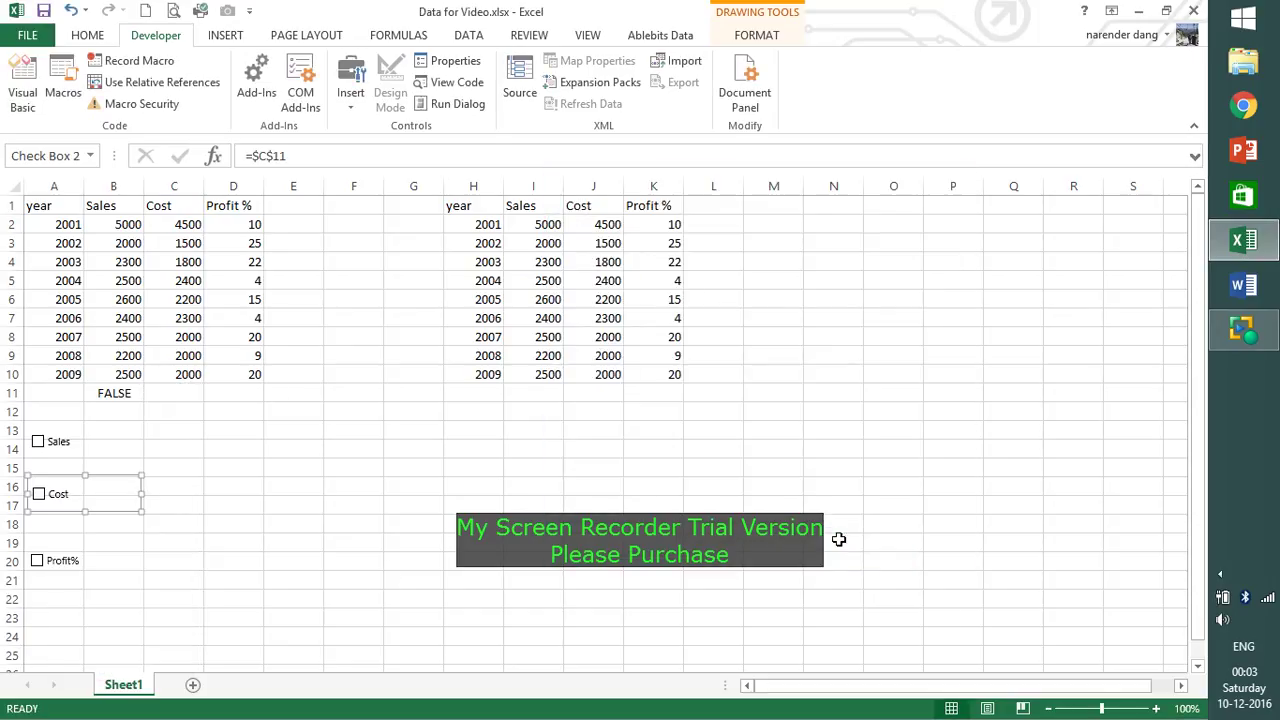
left_click(518, 549)
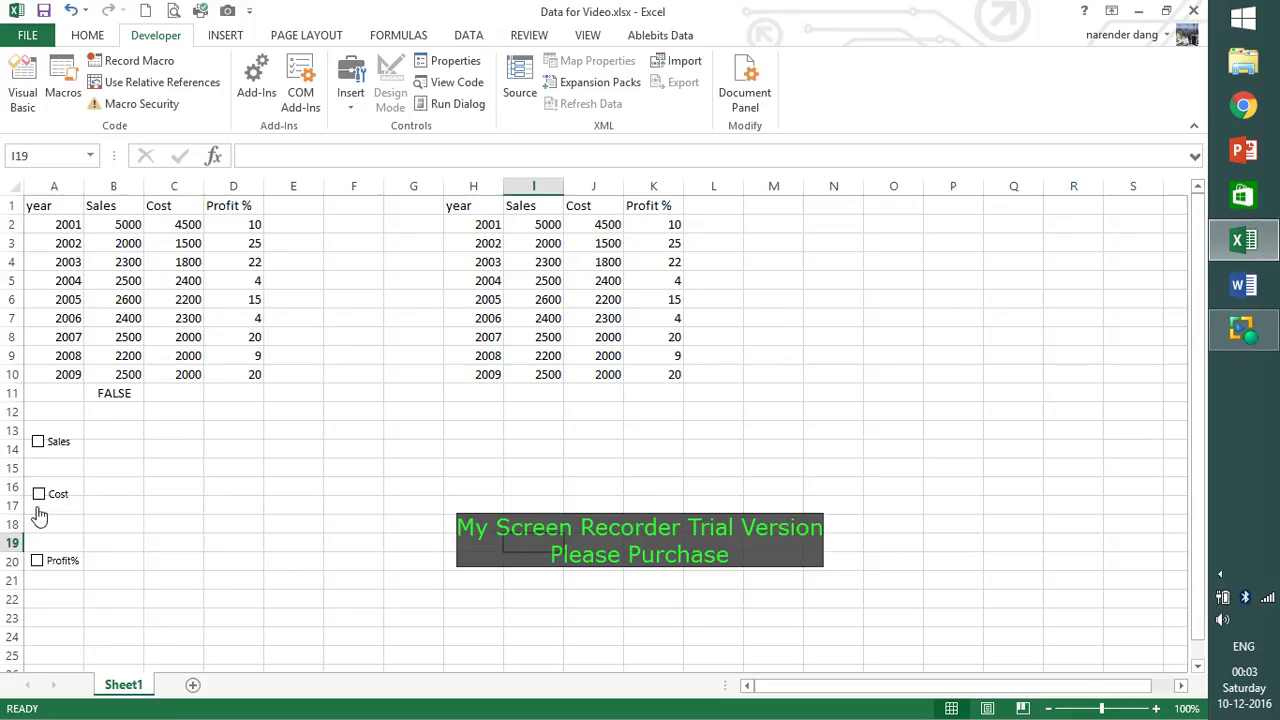
left_click(40, 499)
left_click(39, 497)
Step: Link the Profit% check box to cell $D$11 and untick it
right_click(65, 563)
left_click(56, 563)
right_click(52, 553)
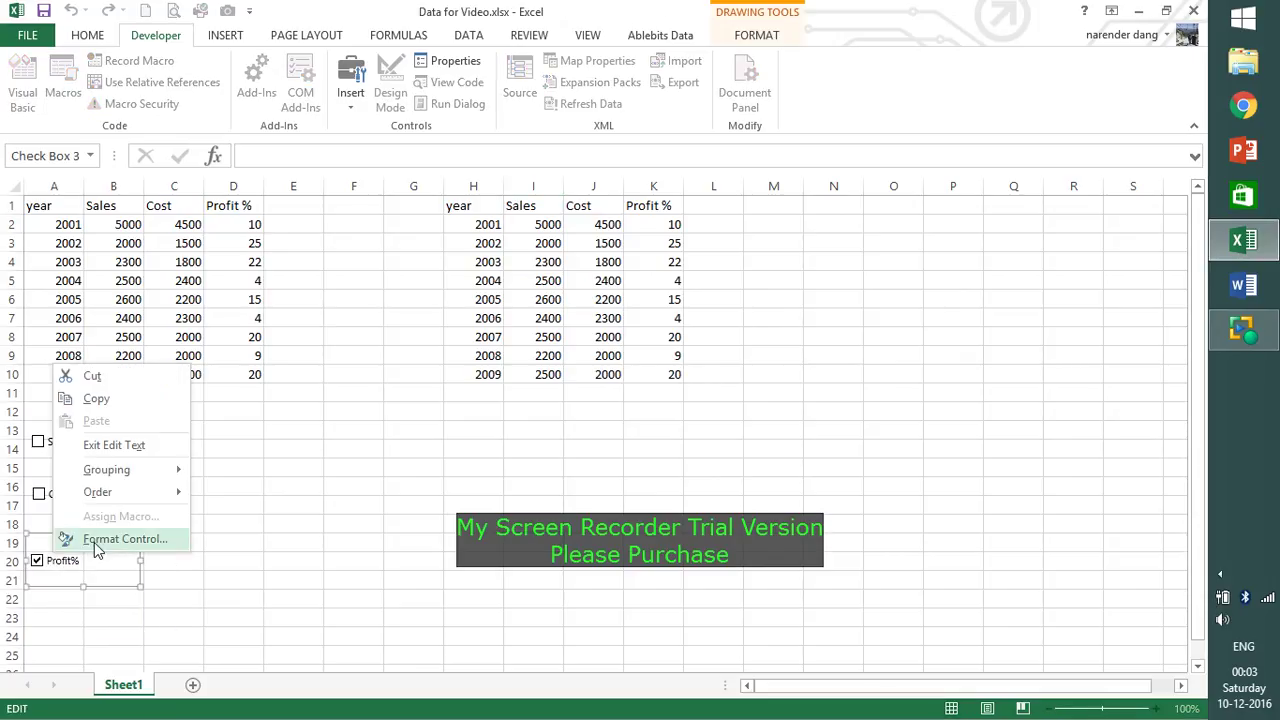
left_click(94, 545)
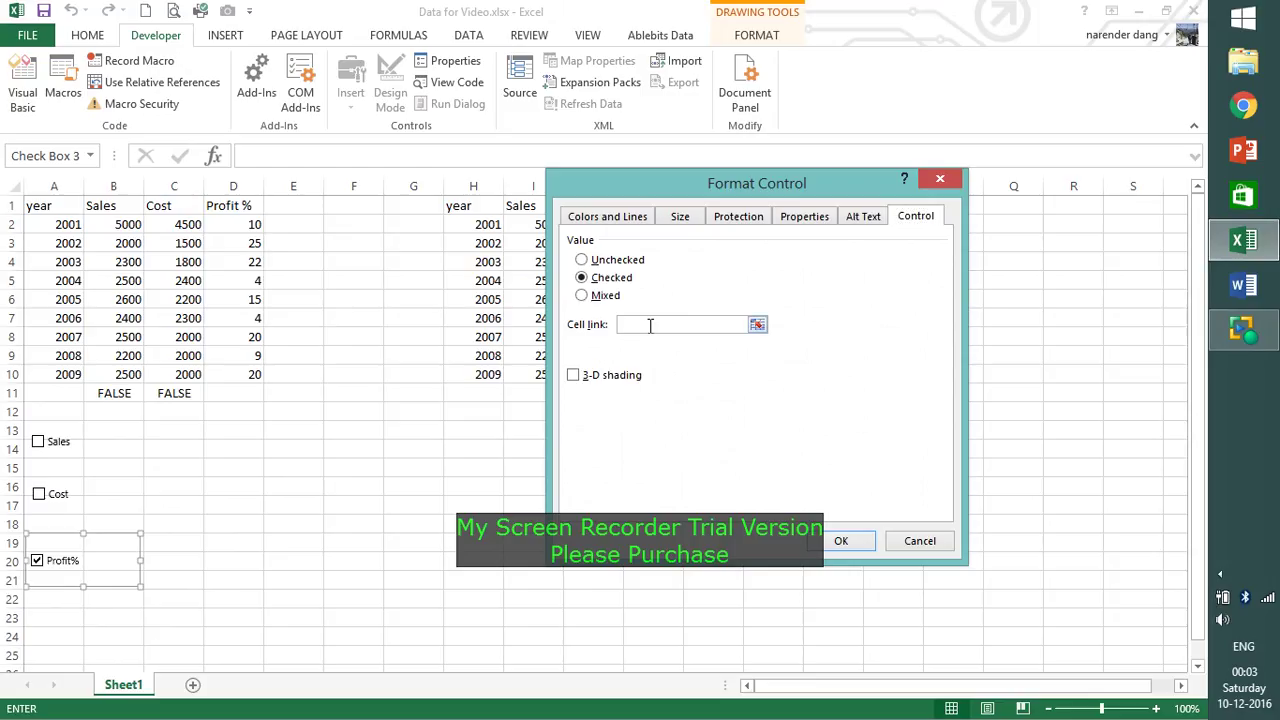
left_click(650, 325)
left_click(226, 392)
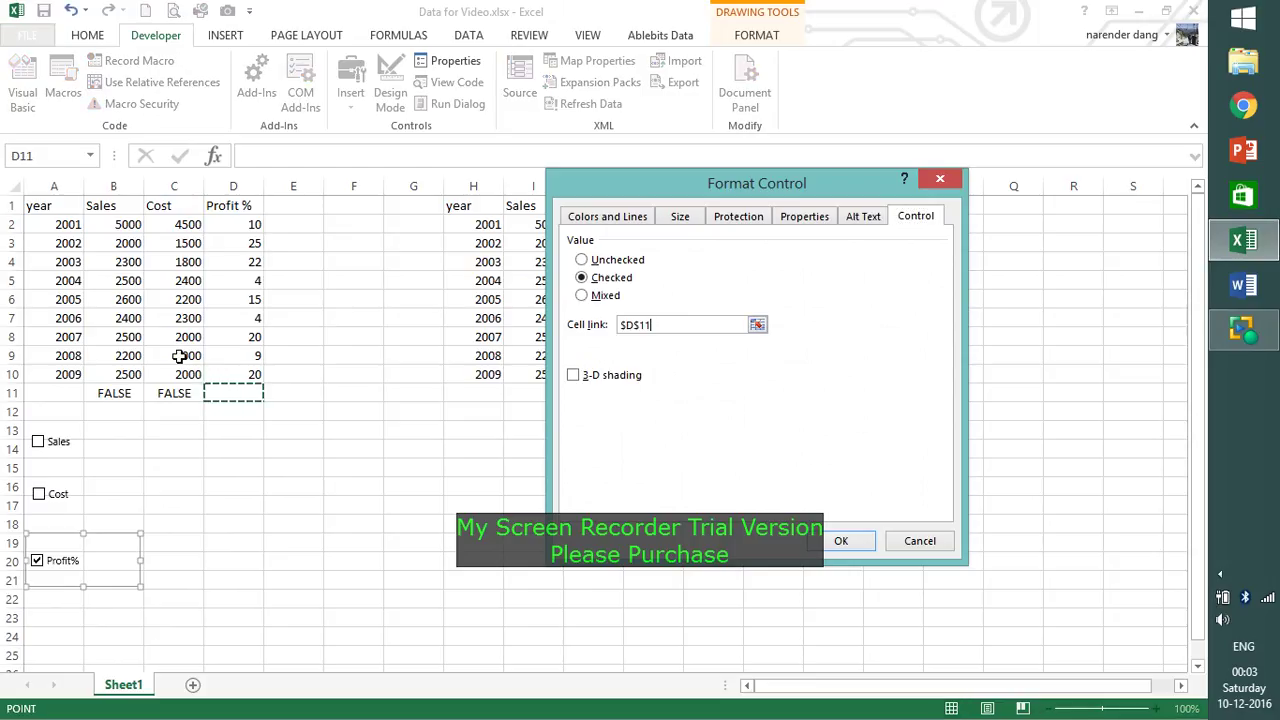
left_click(841, 541)
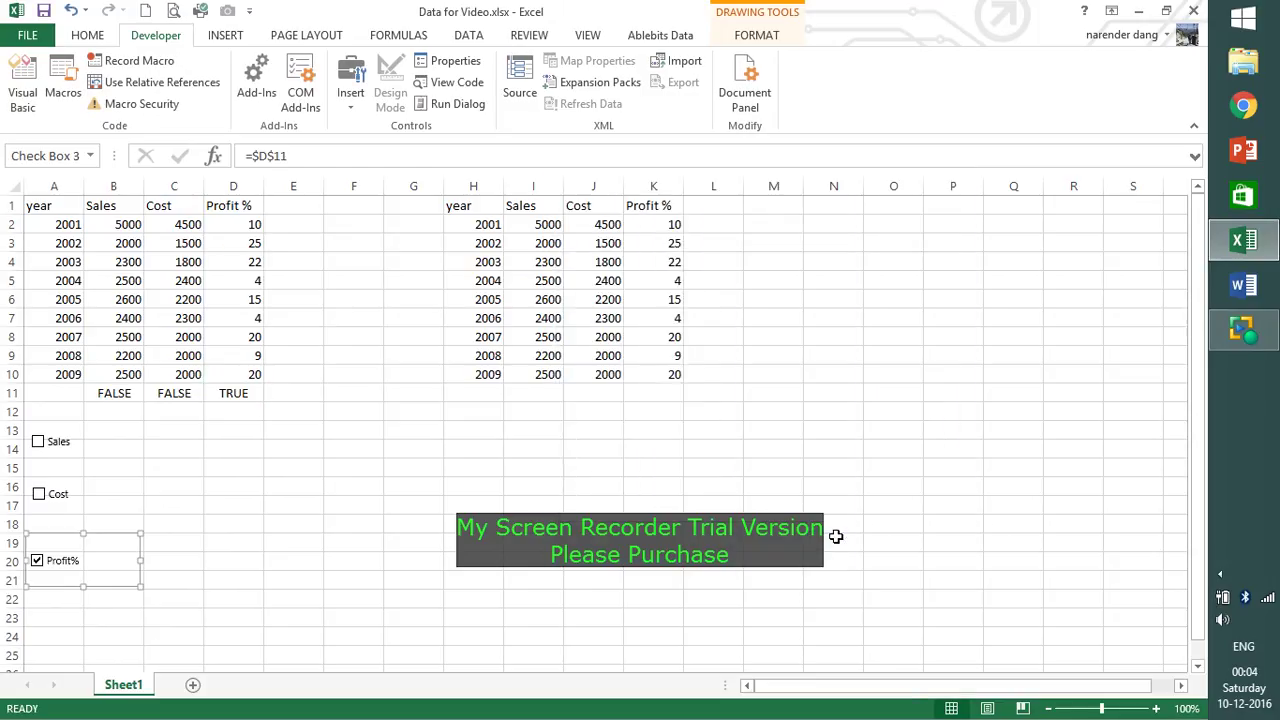
left_click(339, 593)
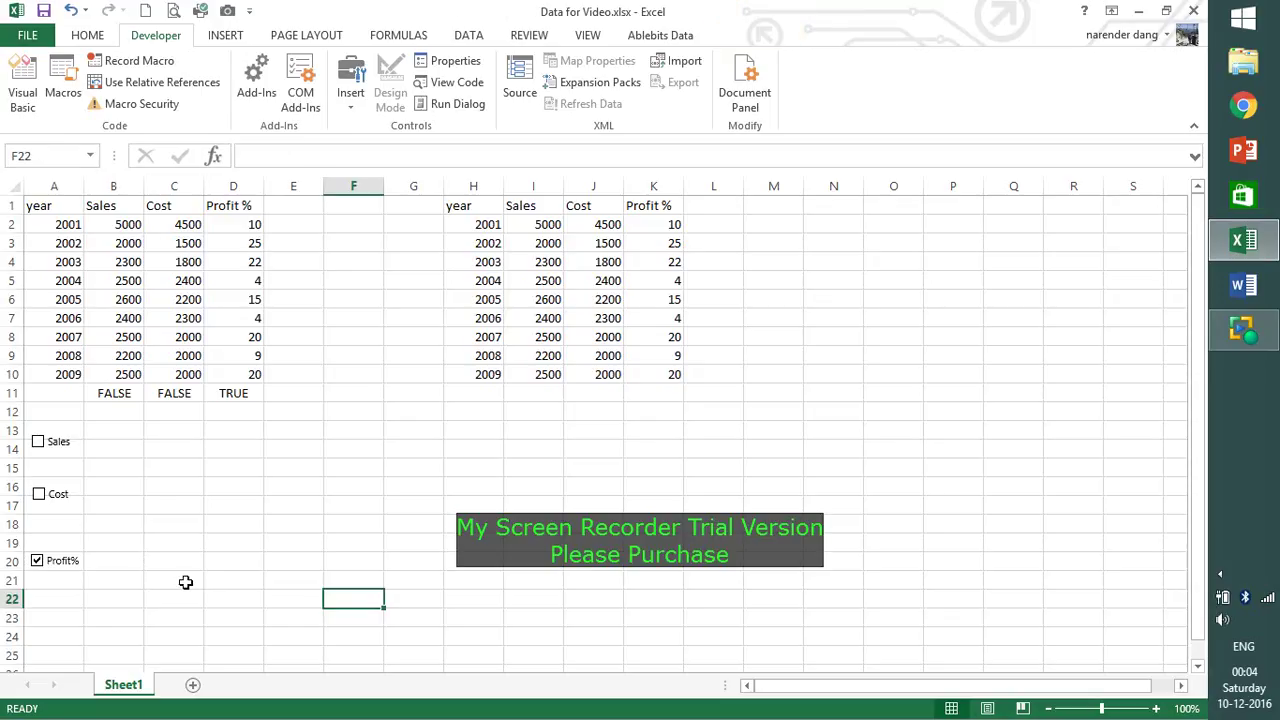
left_click(38, 563)
Step: Enter the formula =IF(B11,B2,NA()) in cell I2 of the duplicate table's Sales column
left_click(545, 224)
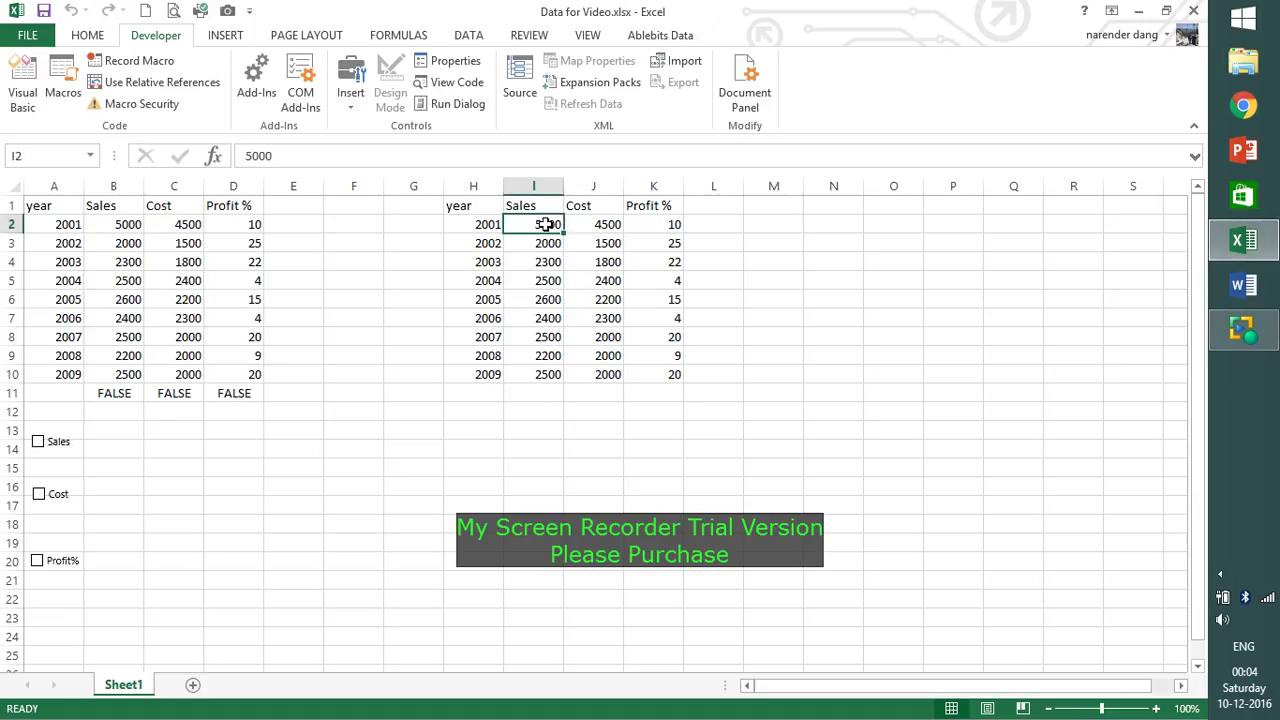
type("=")
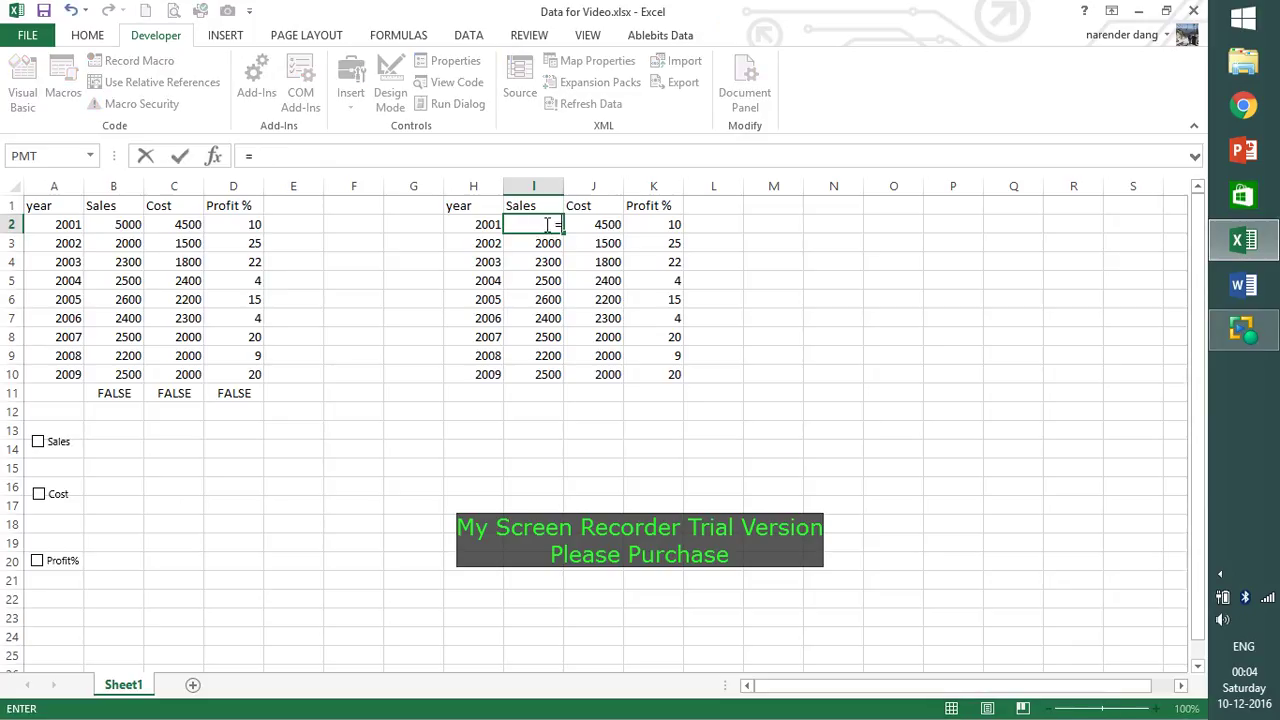
type("if")
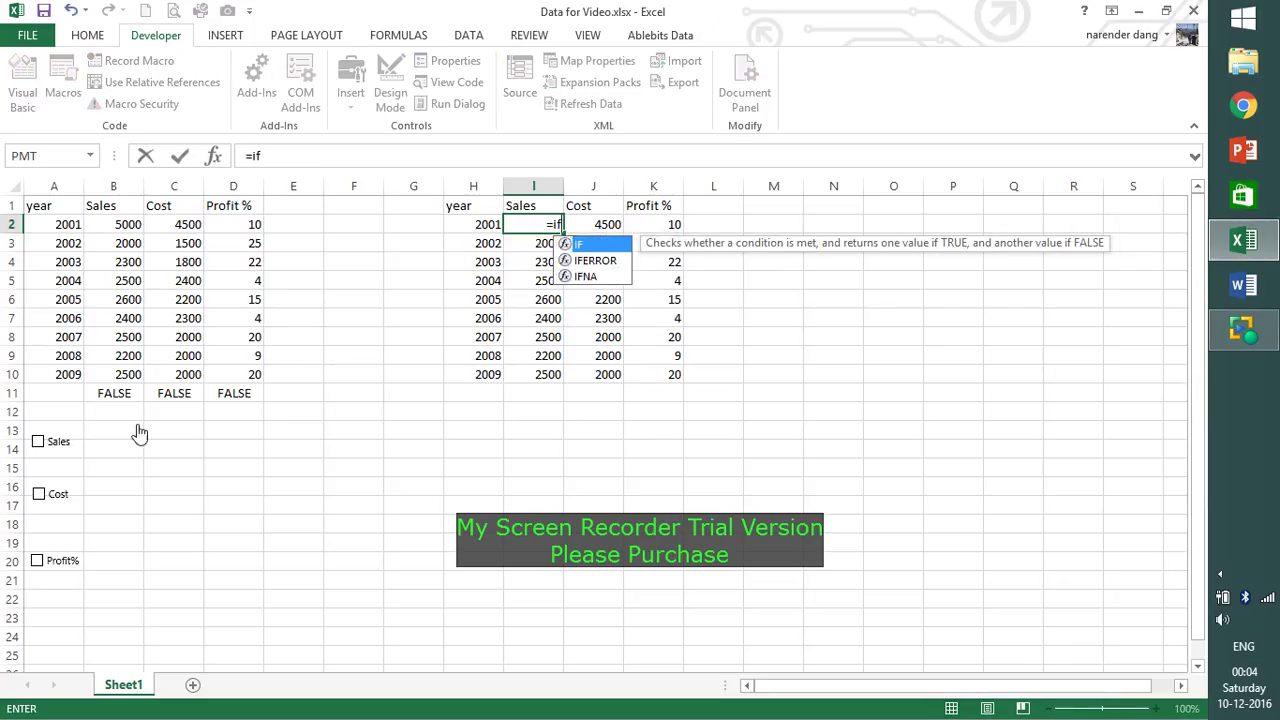
left_click(113, 393)
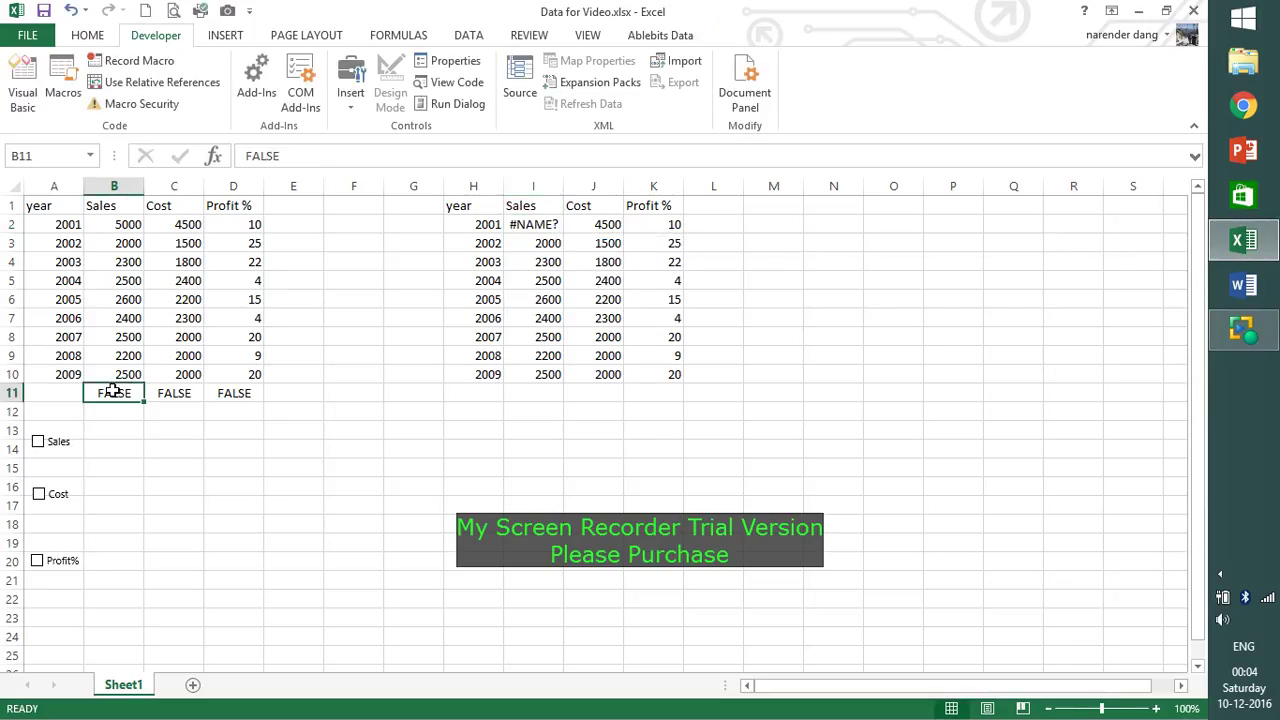
left_click(534, 226)
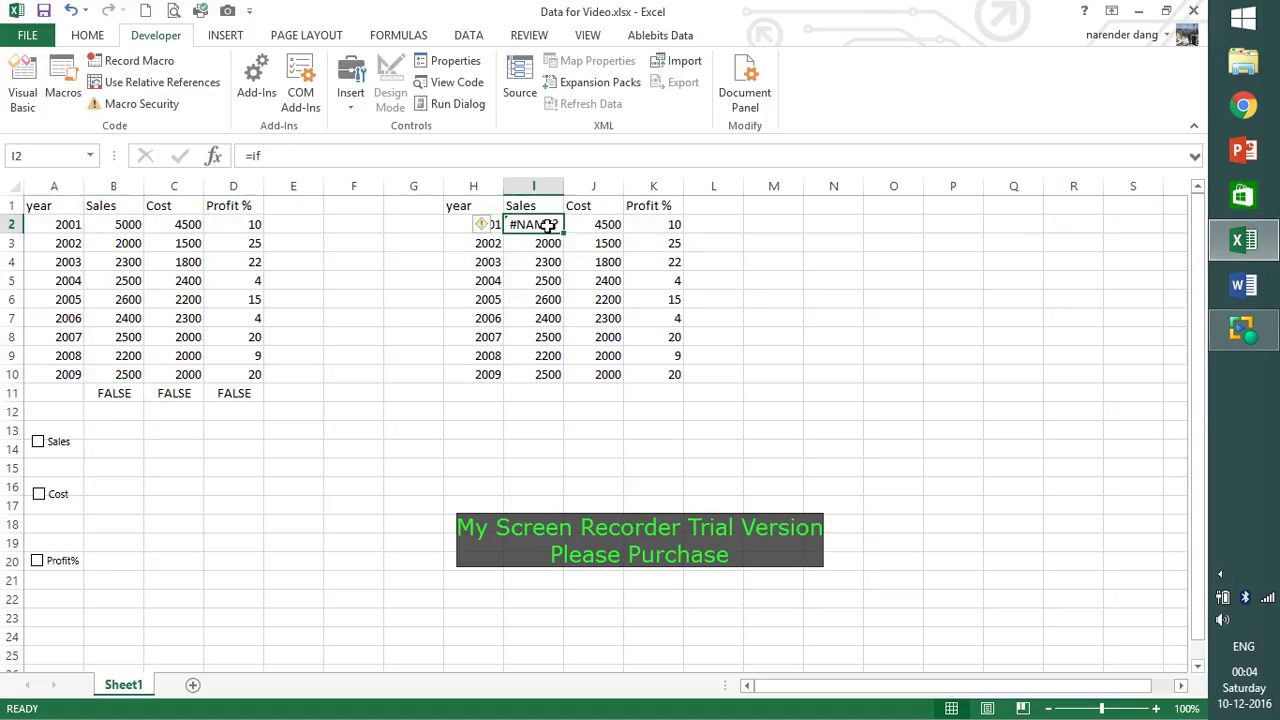
left_click(321, 155)
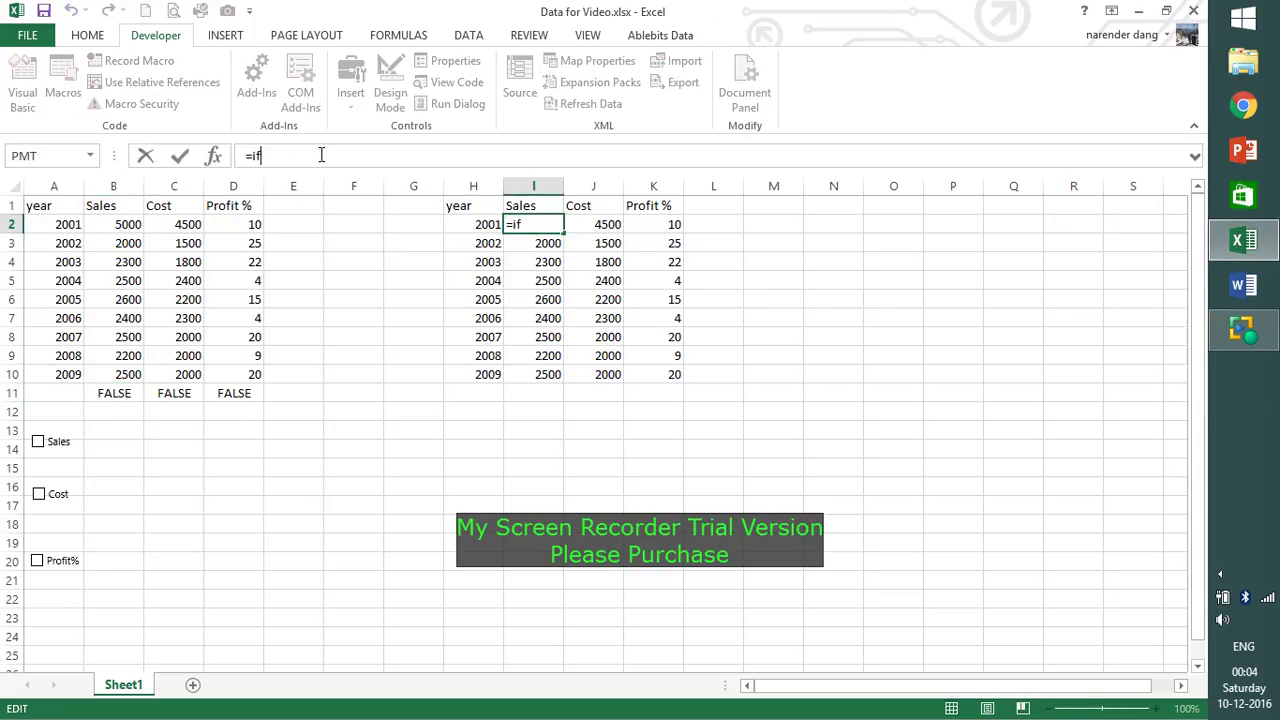
type("(")
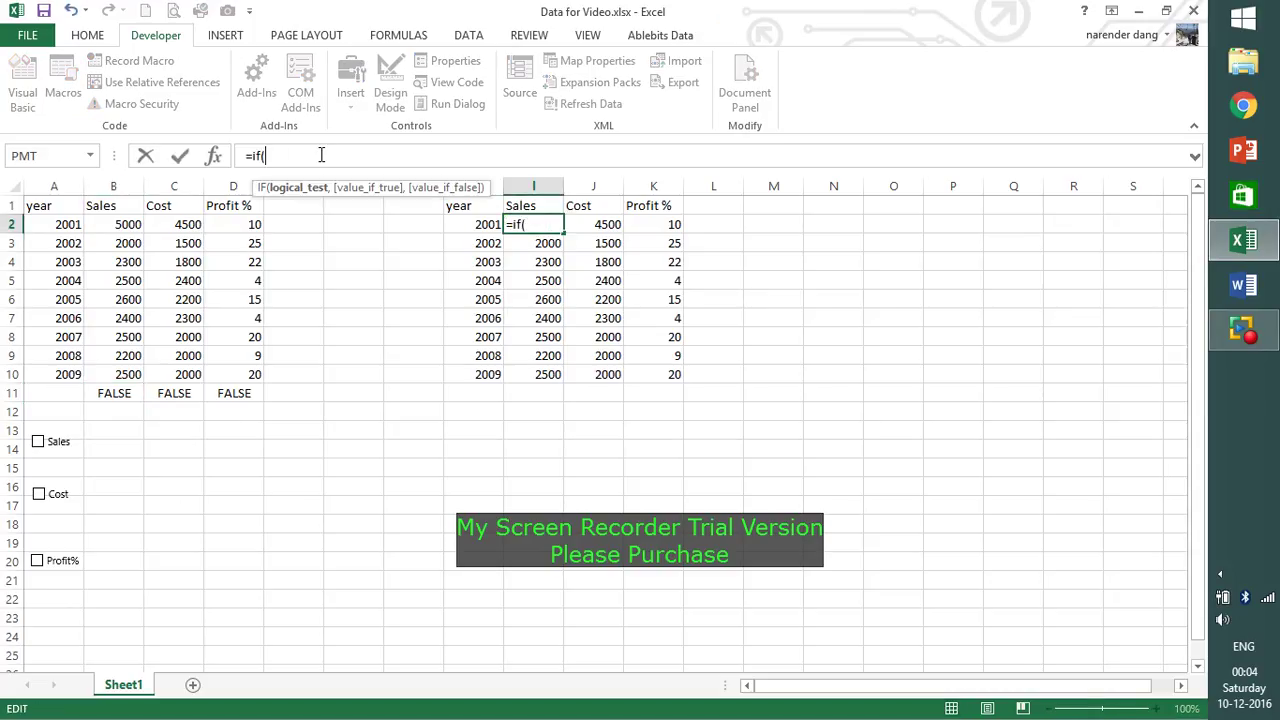
left_click(103, 394)
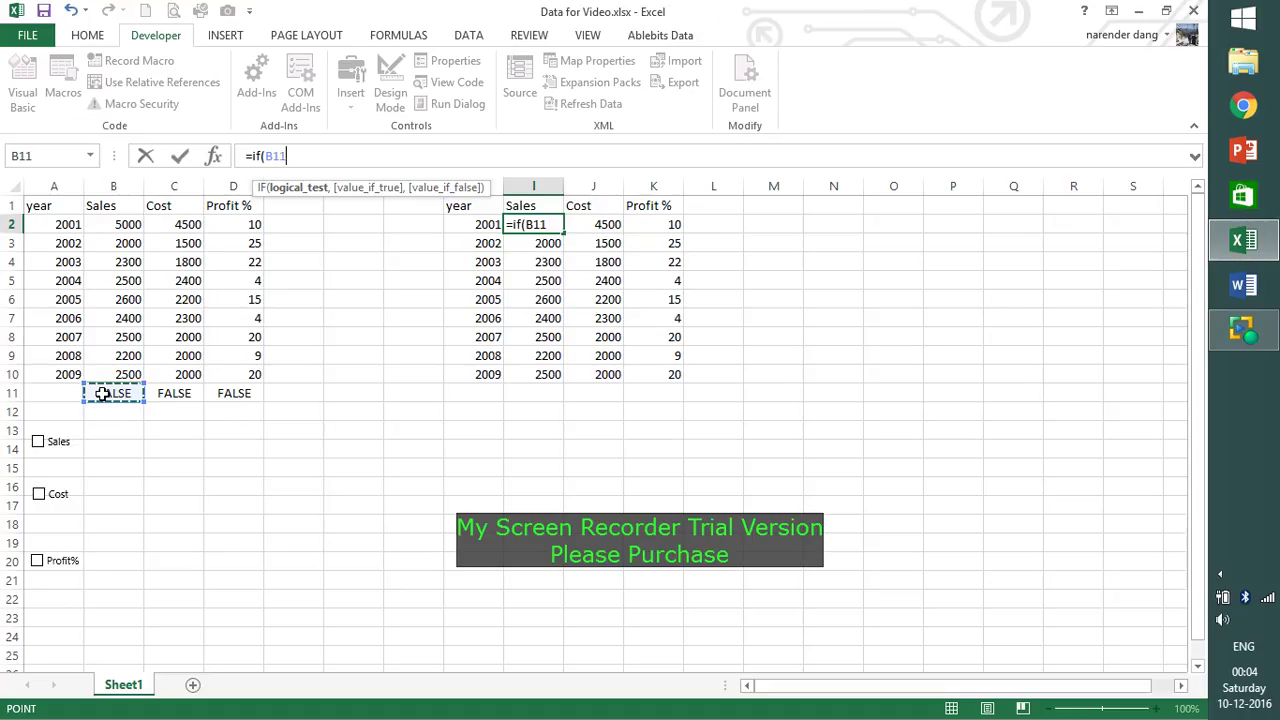
type(",")
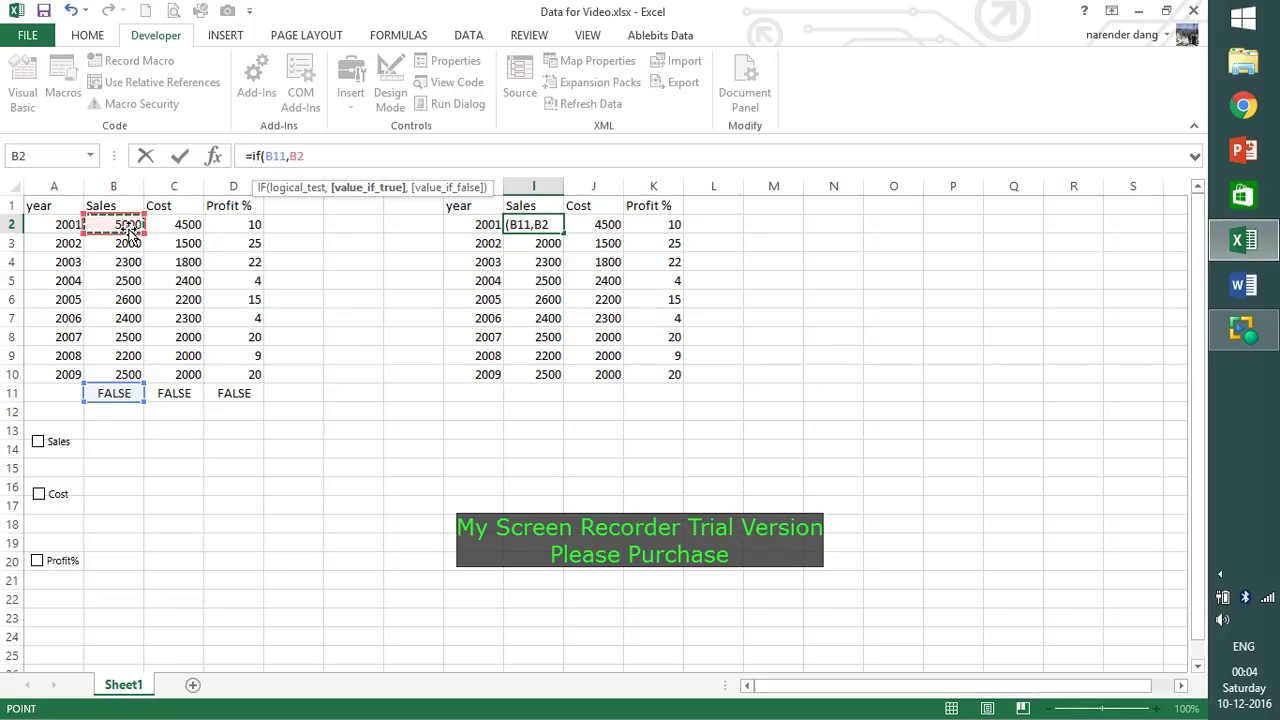
type(",")
type("N")
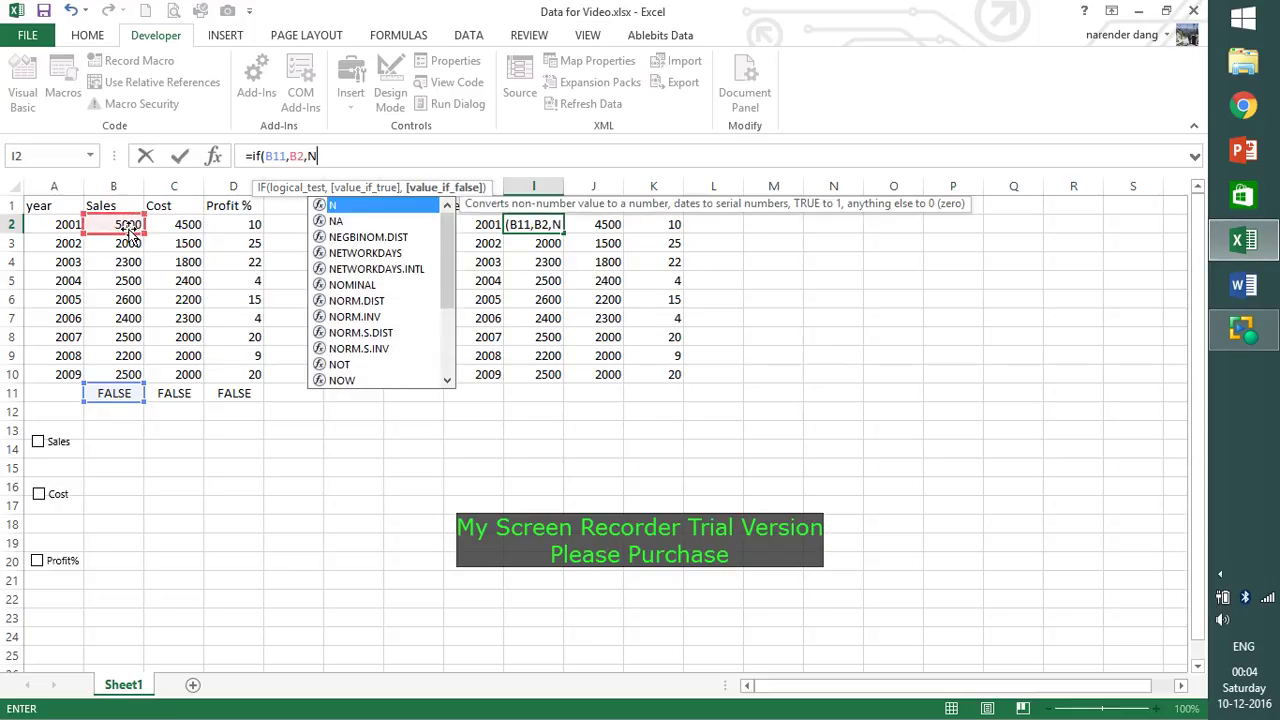
type("A(")
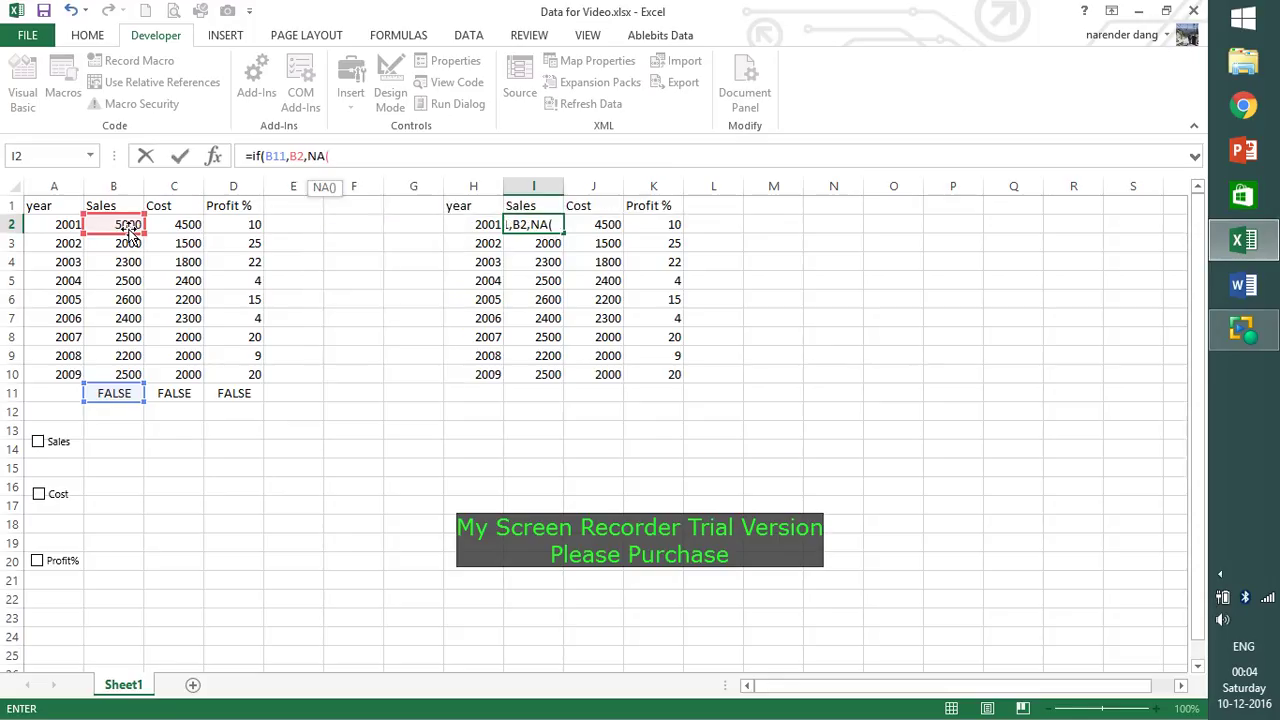
type("))")
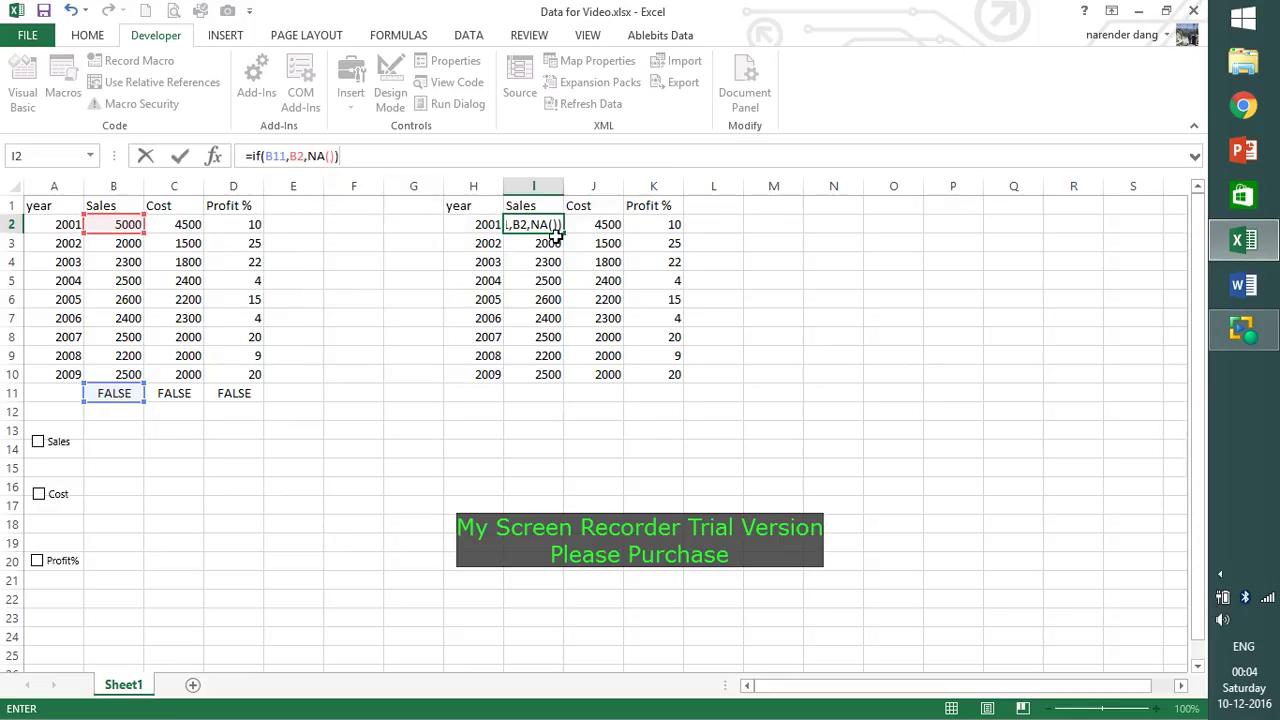
key("Return")
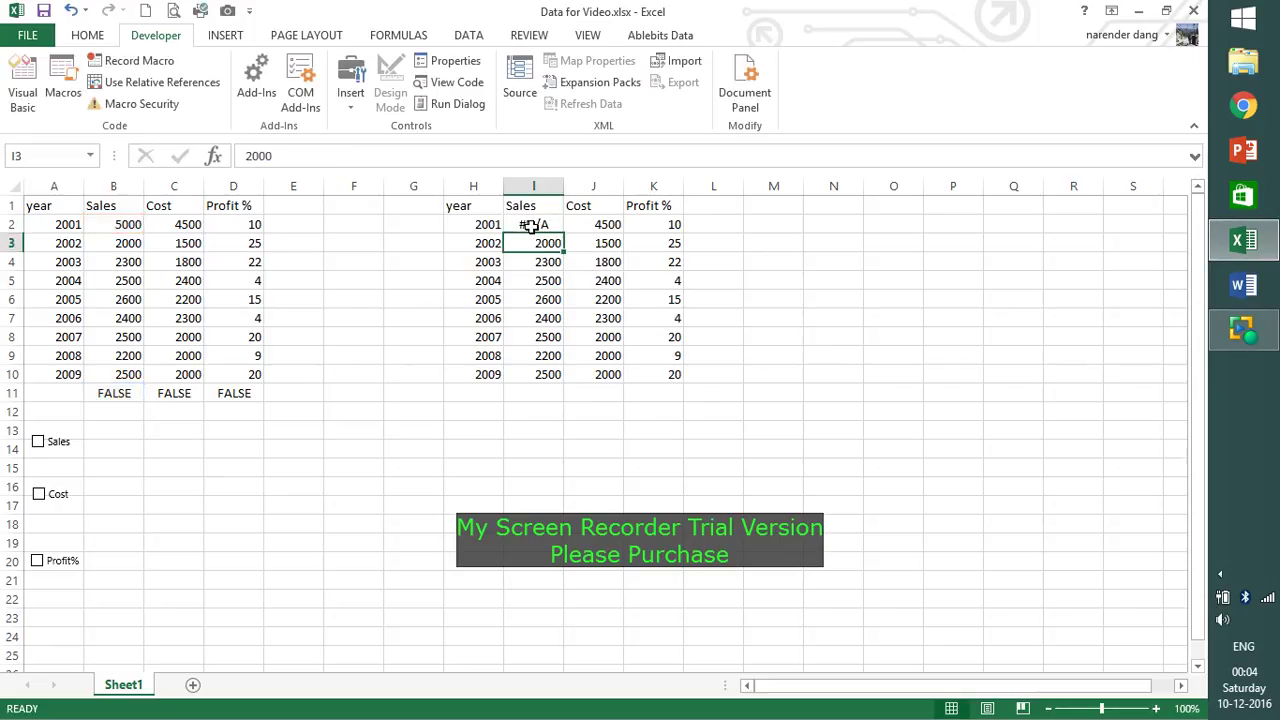
Step: Make the B11 reference in cell I2's formula absolute, as $B$11
left_click(531, 225)
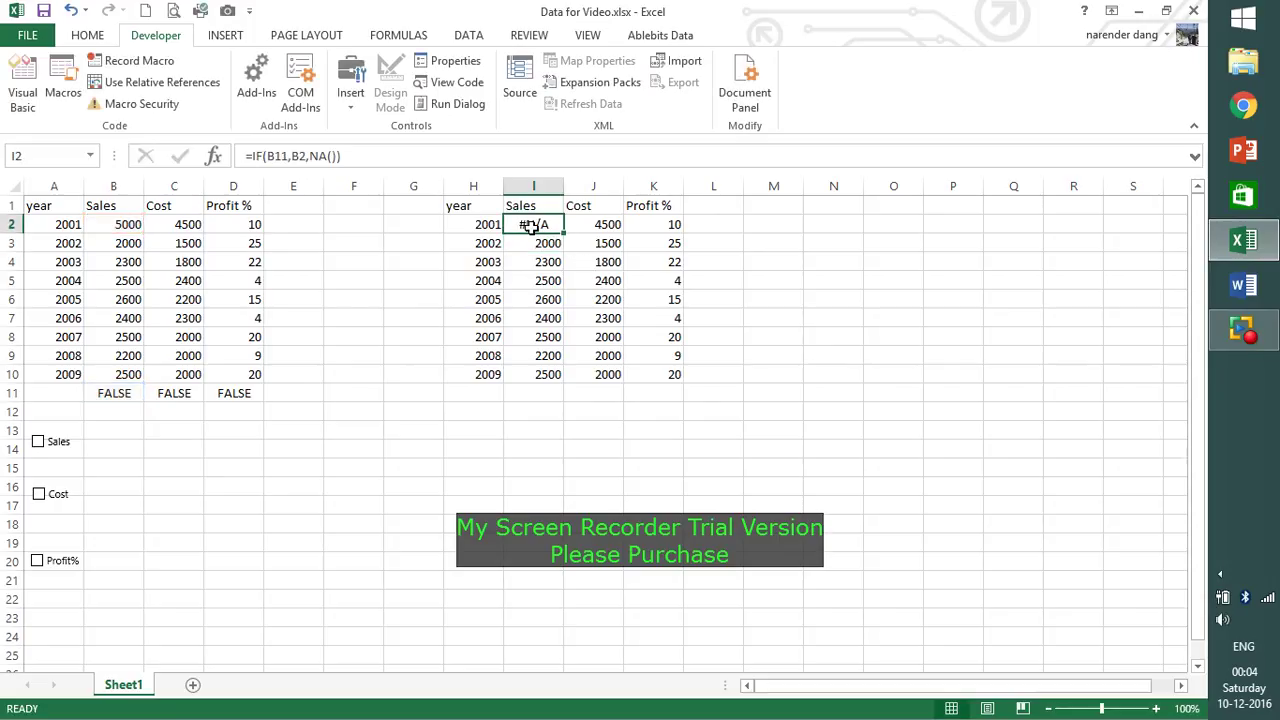
left_click(275, 157)
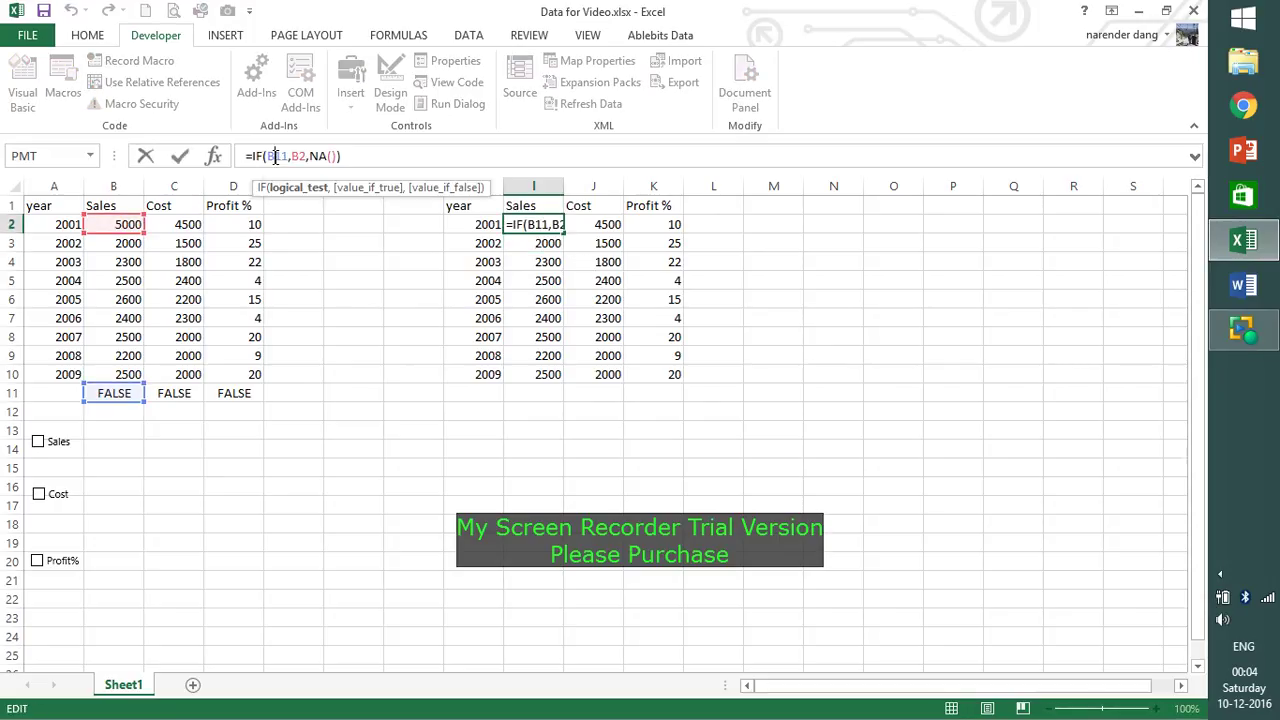
left_click(110, 394)
key("F4")
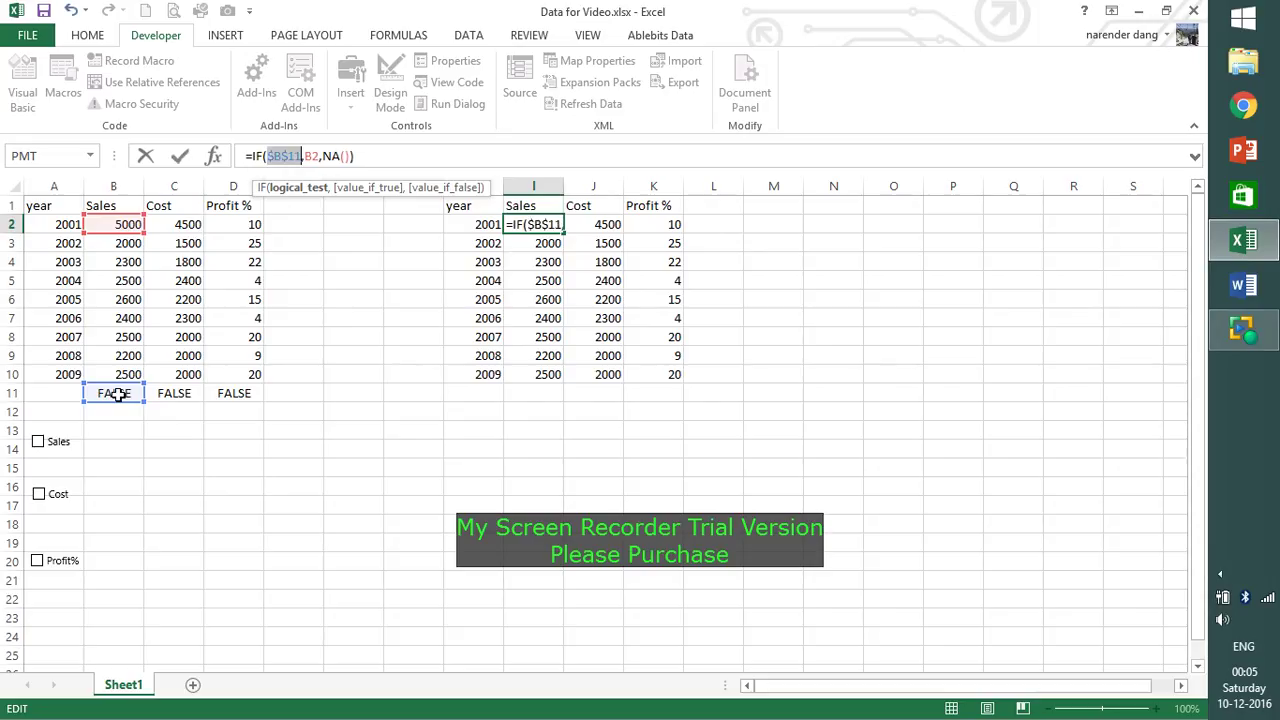
key("Return")
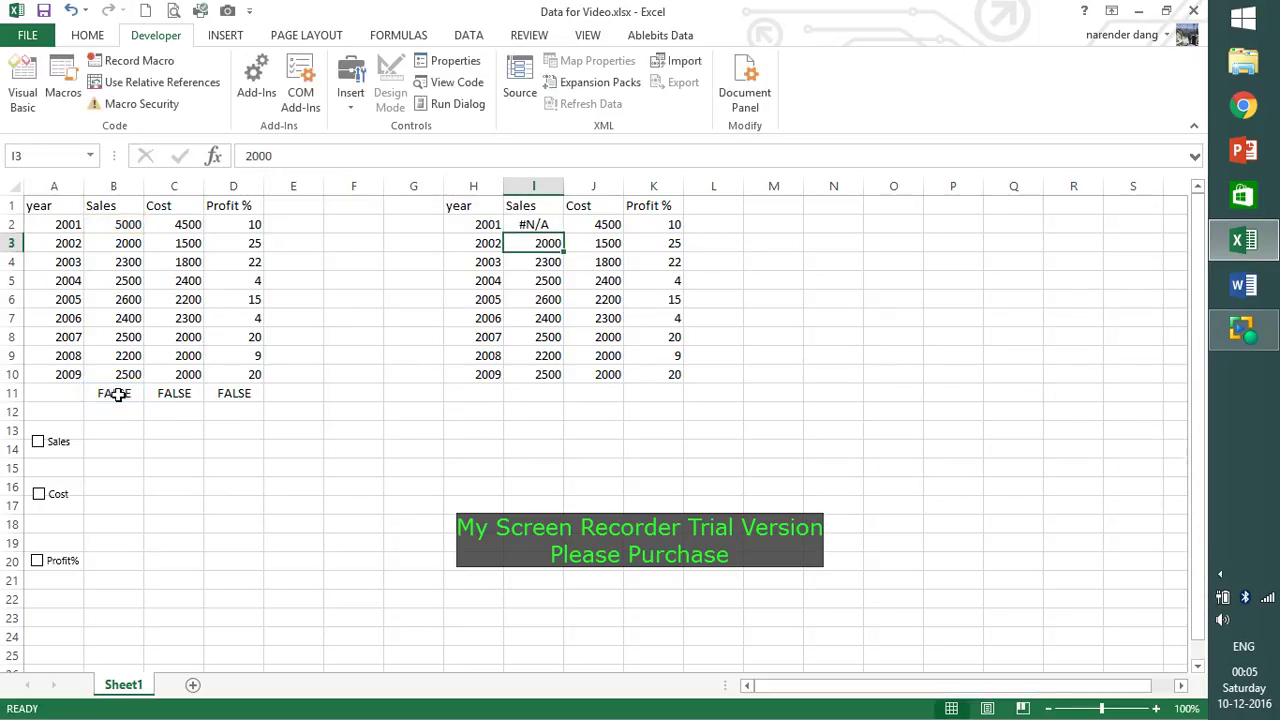
Step: Fill the I2 formula down the Sales column to I10 and test it by ticking and unticking the Sales check box
left_click(538, 223)
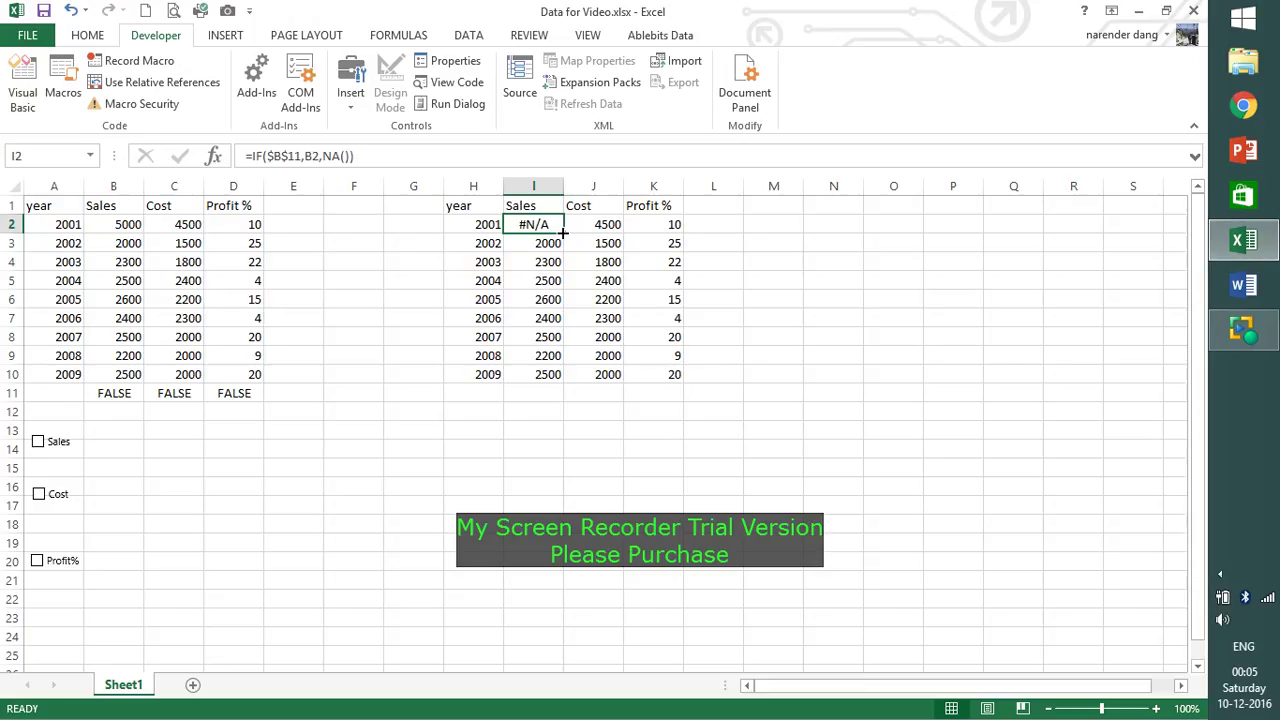
double_click(563, 232)
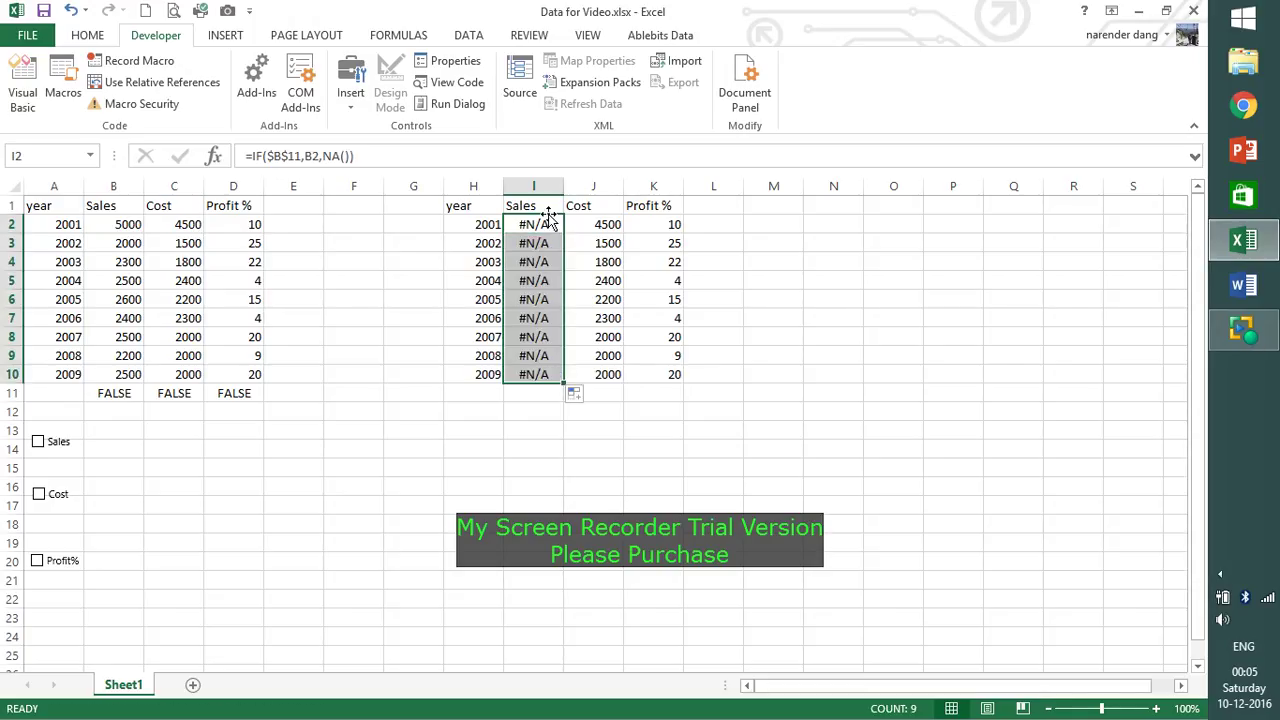
left_click(38, 443)
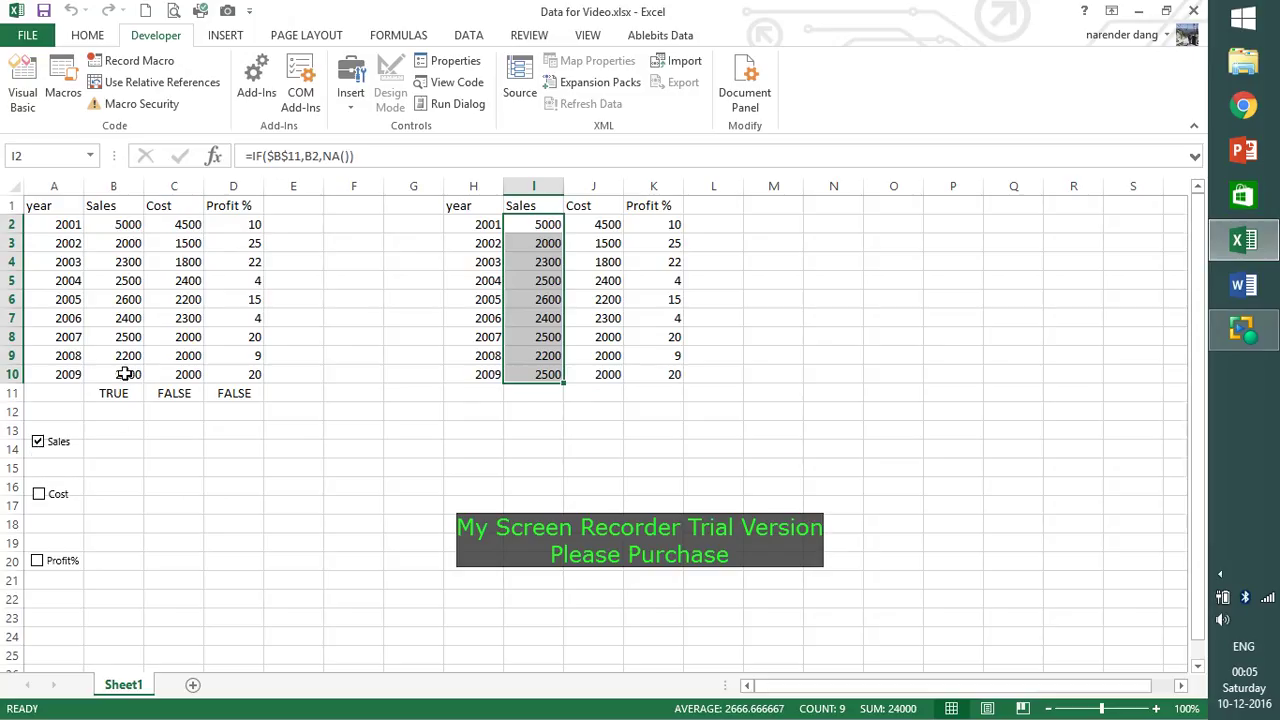
left_click(38, 442)
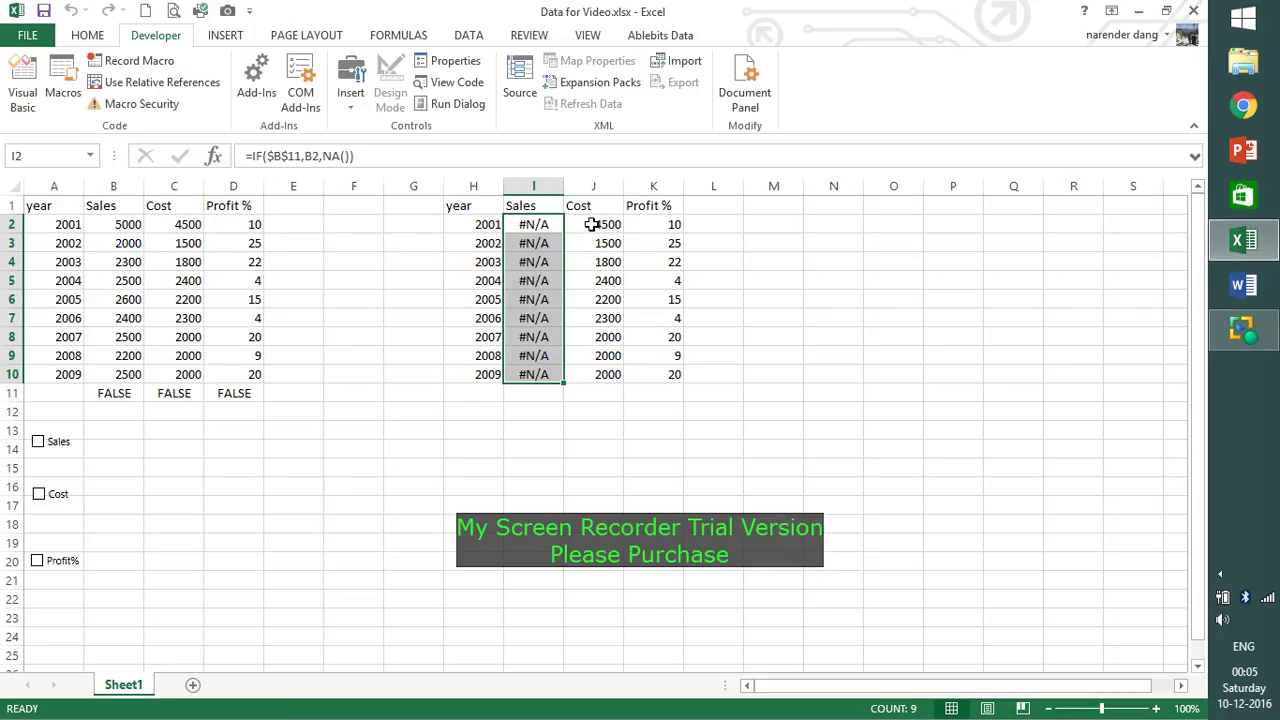
Step: Enter the formula =IF(C11,C2,NA()) in cell J2 of the duplicate table's Cost column
left_click(591, 225)
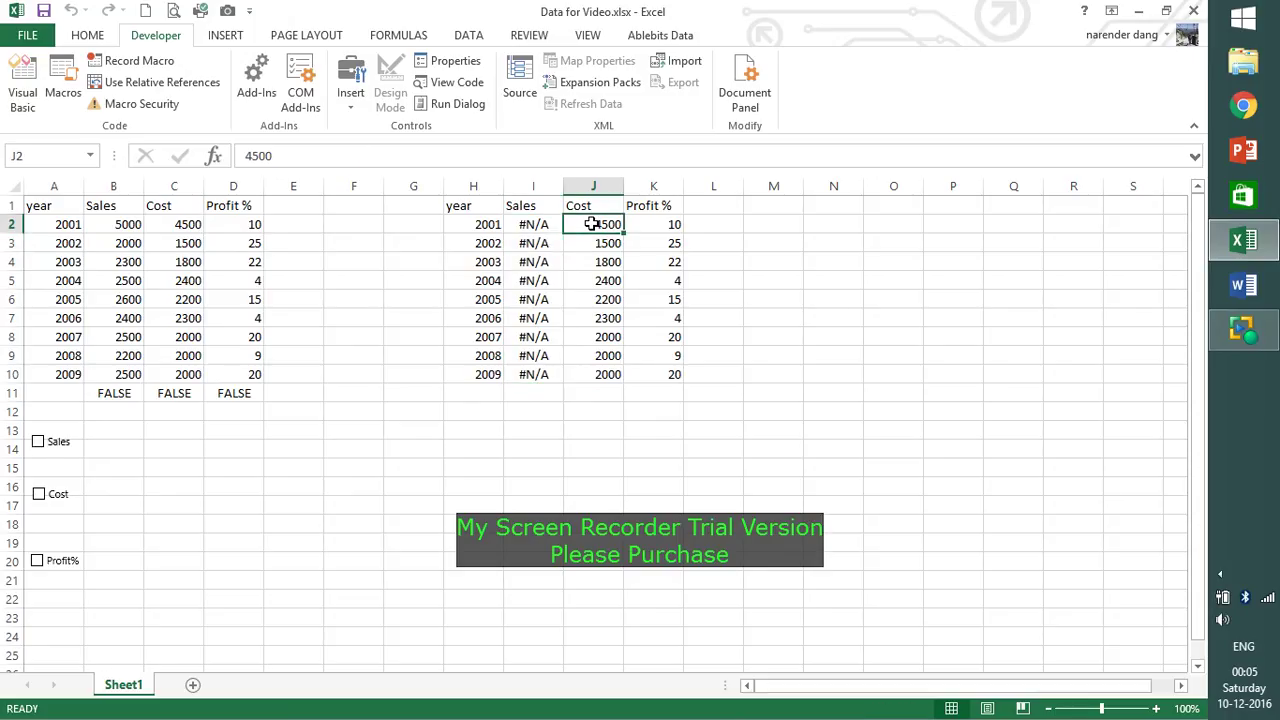
type("=")
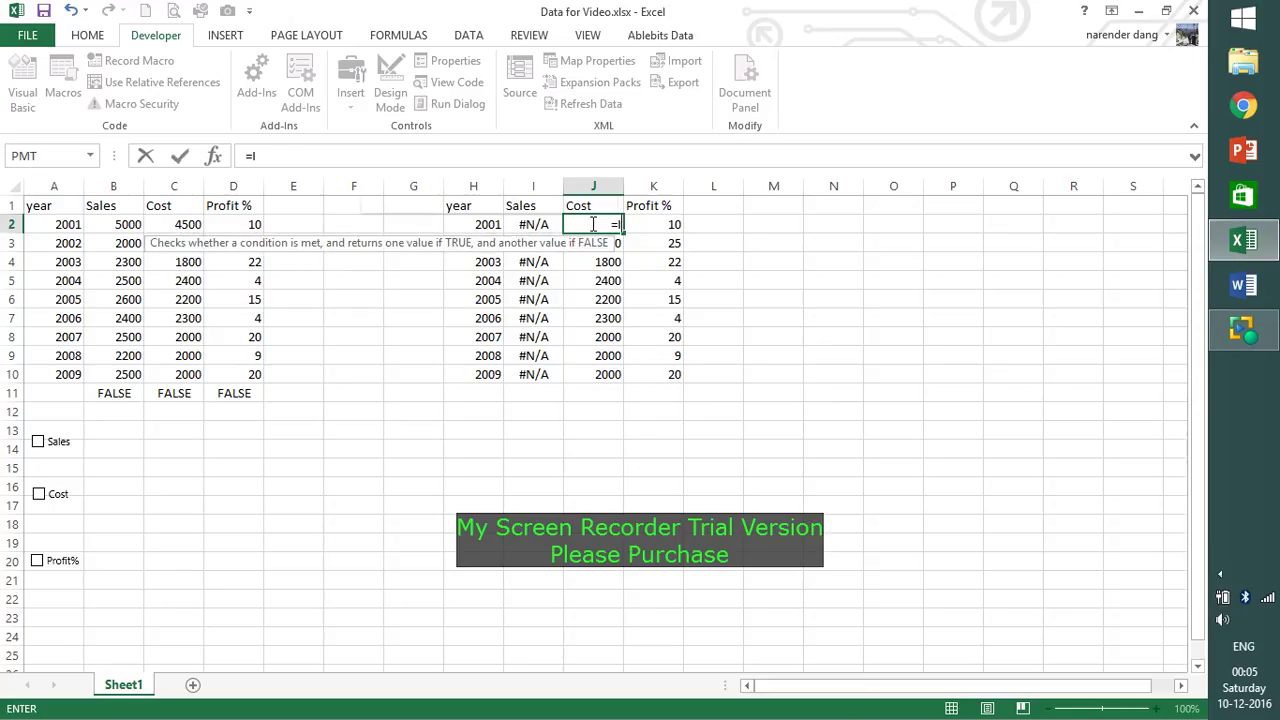
type("IF(")
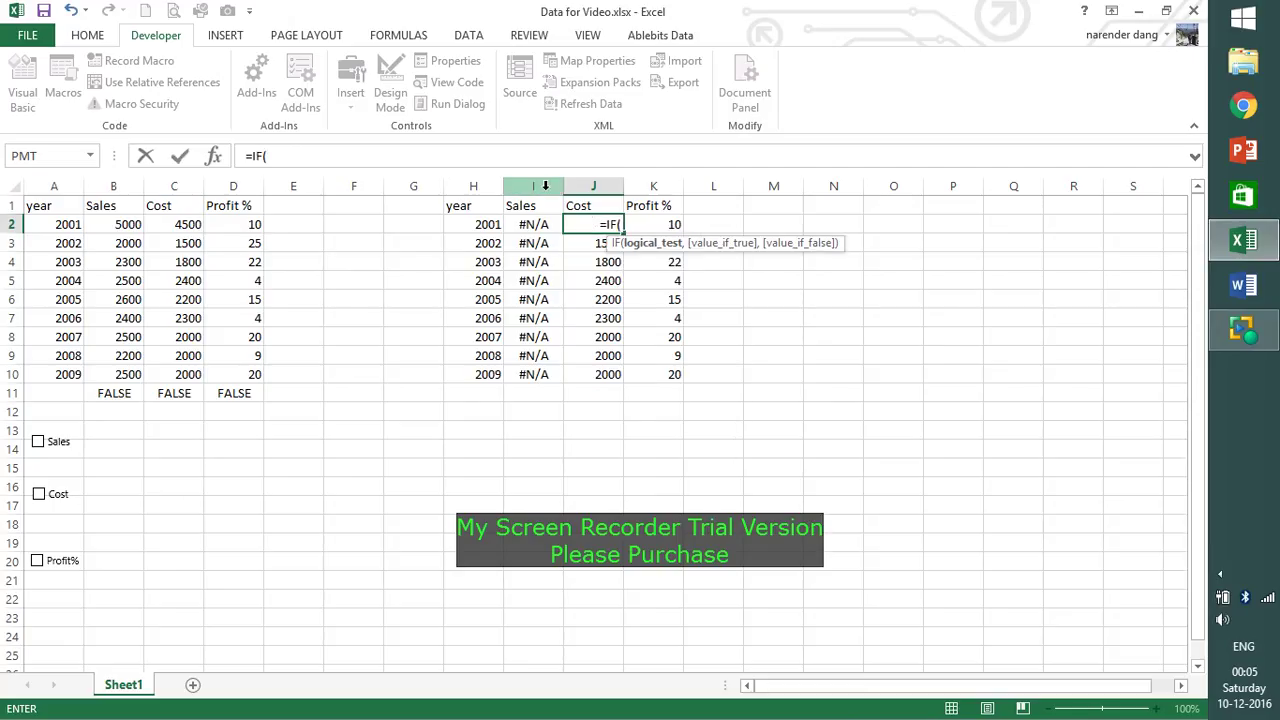
left_click(190, 393)
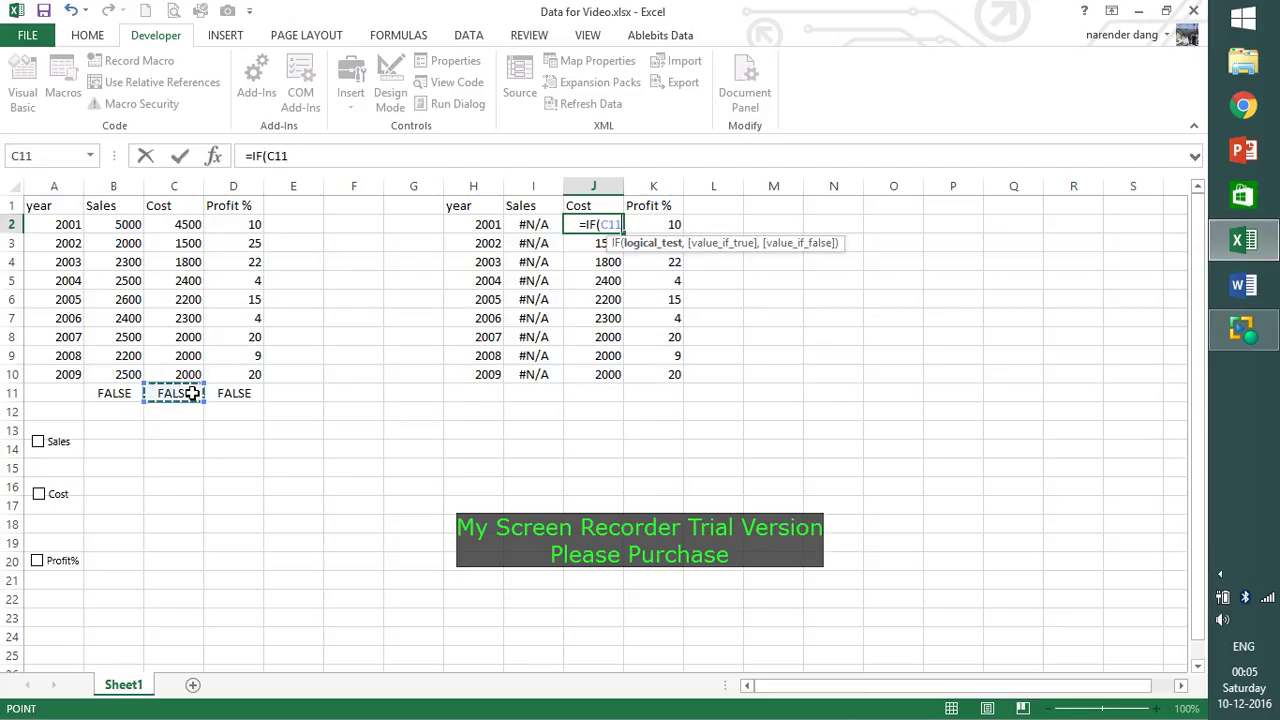
type(",")
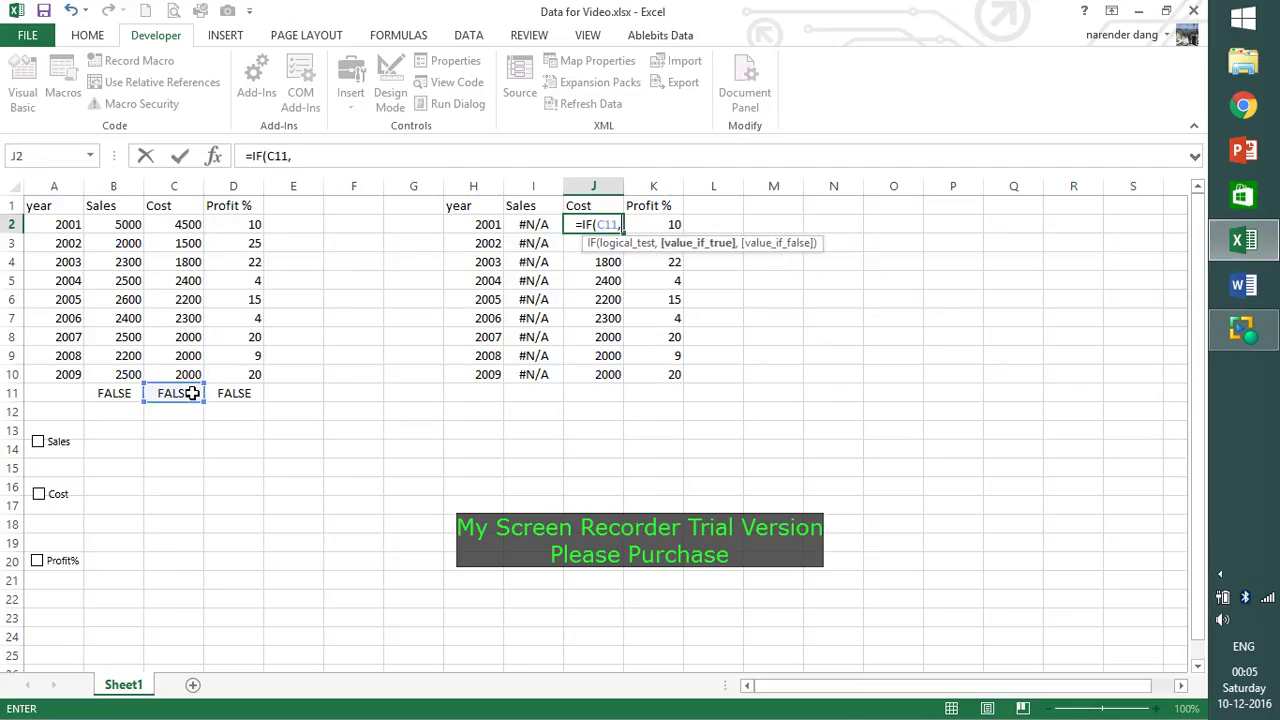
left_click(189, 228)
type(",")
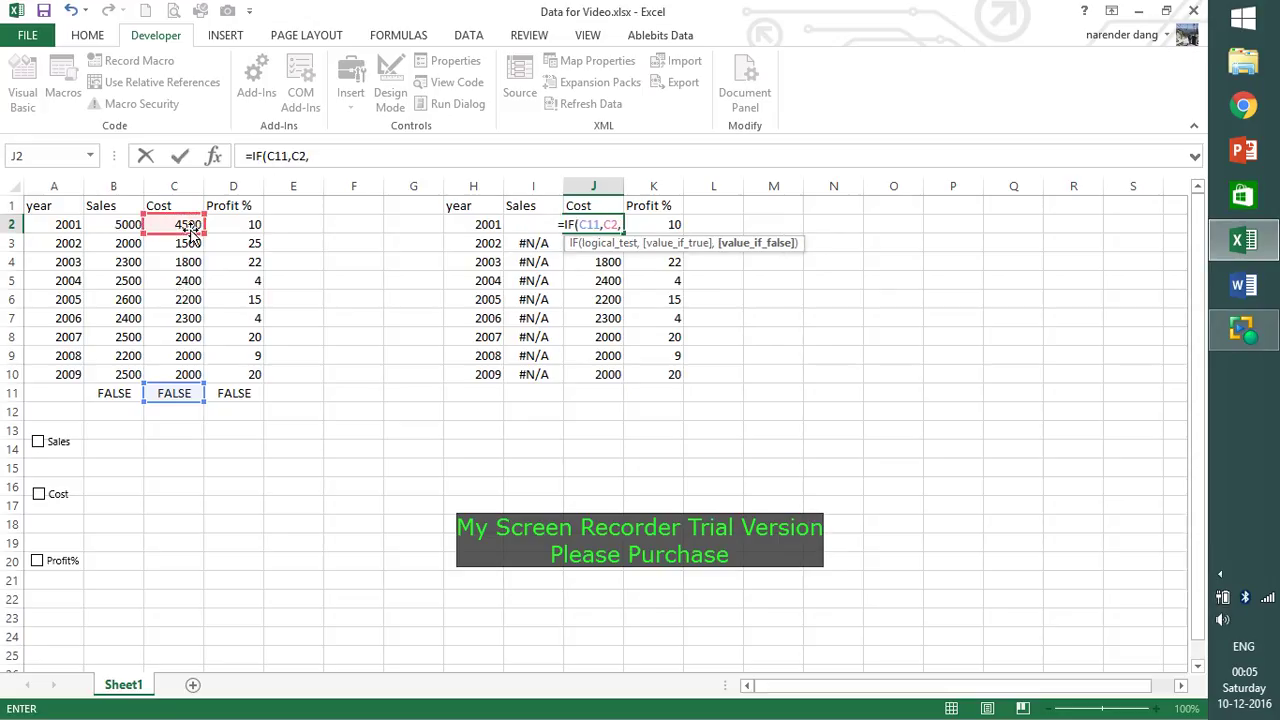
type("NA")
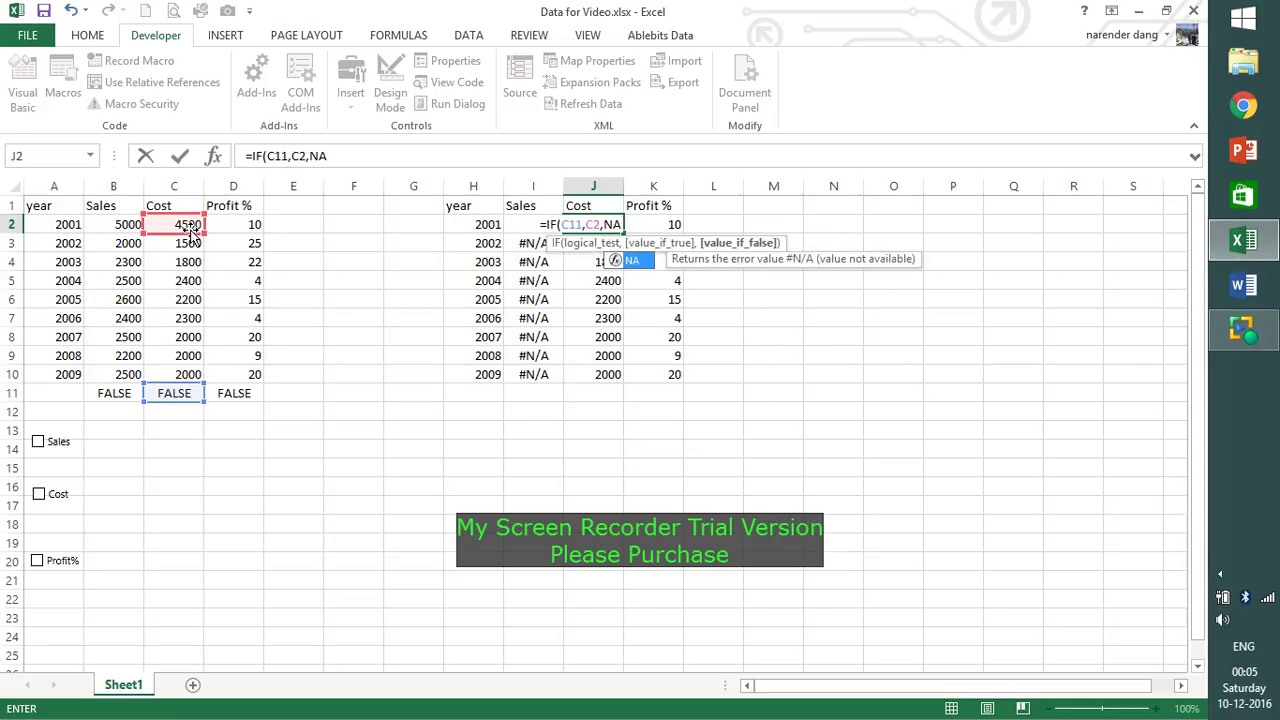
type("())")
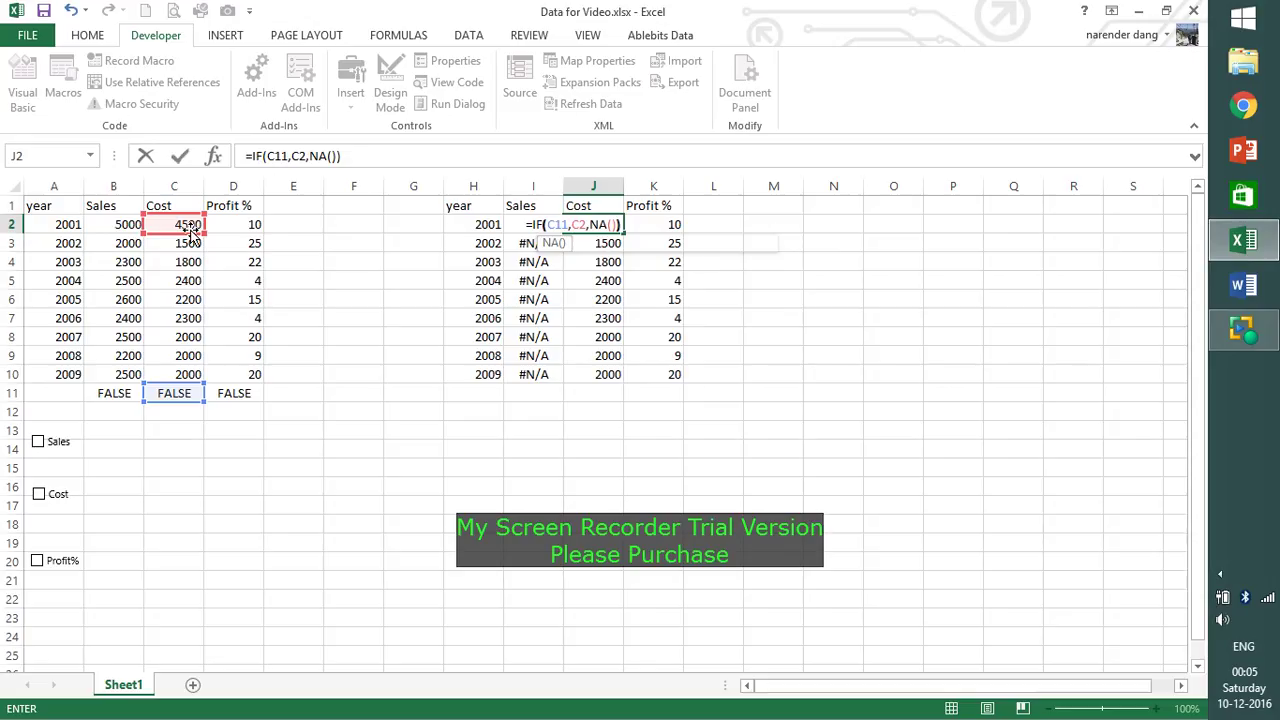
key("Return")
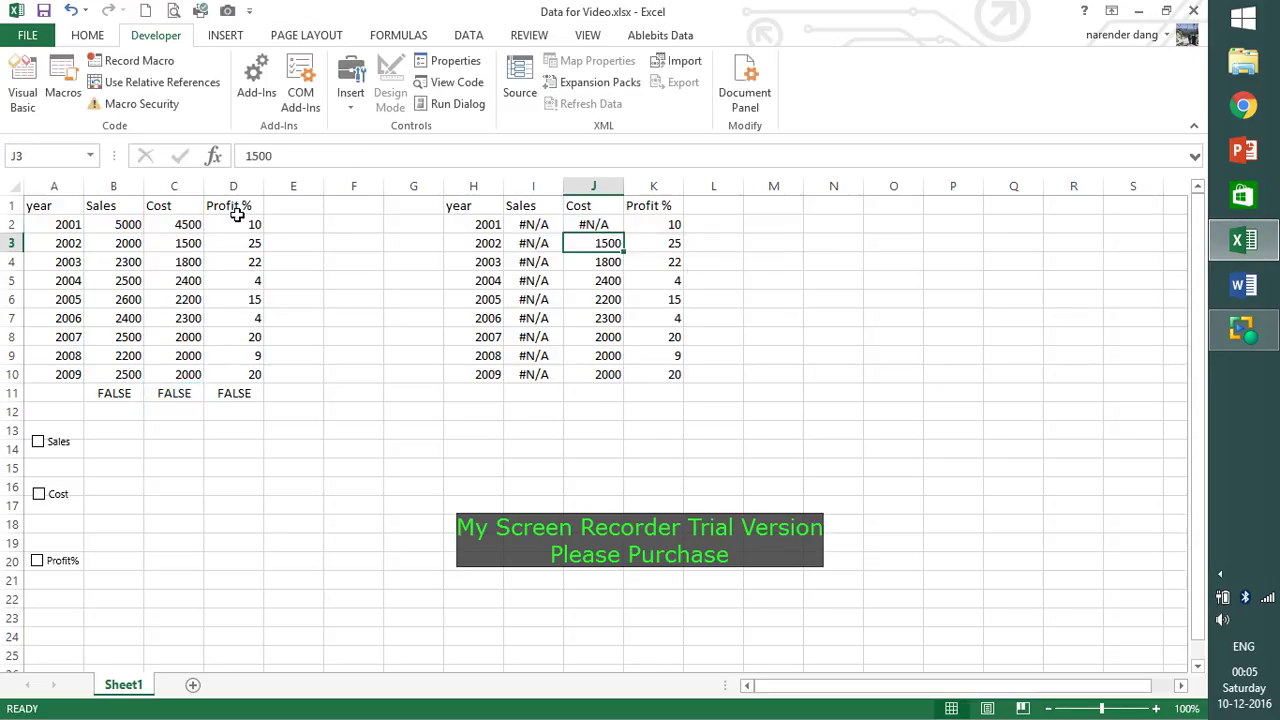
Step: Make the C11 reference in J2's formula absolute, as $C$11, and fill the formula down the Cost column to J10
left_click(593, 226)
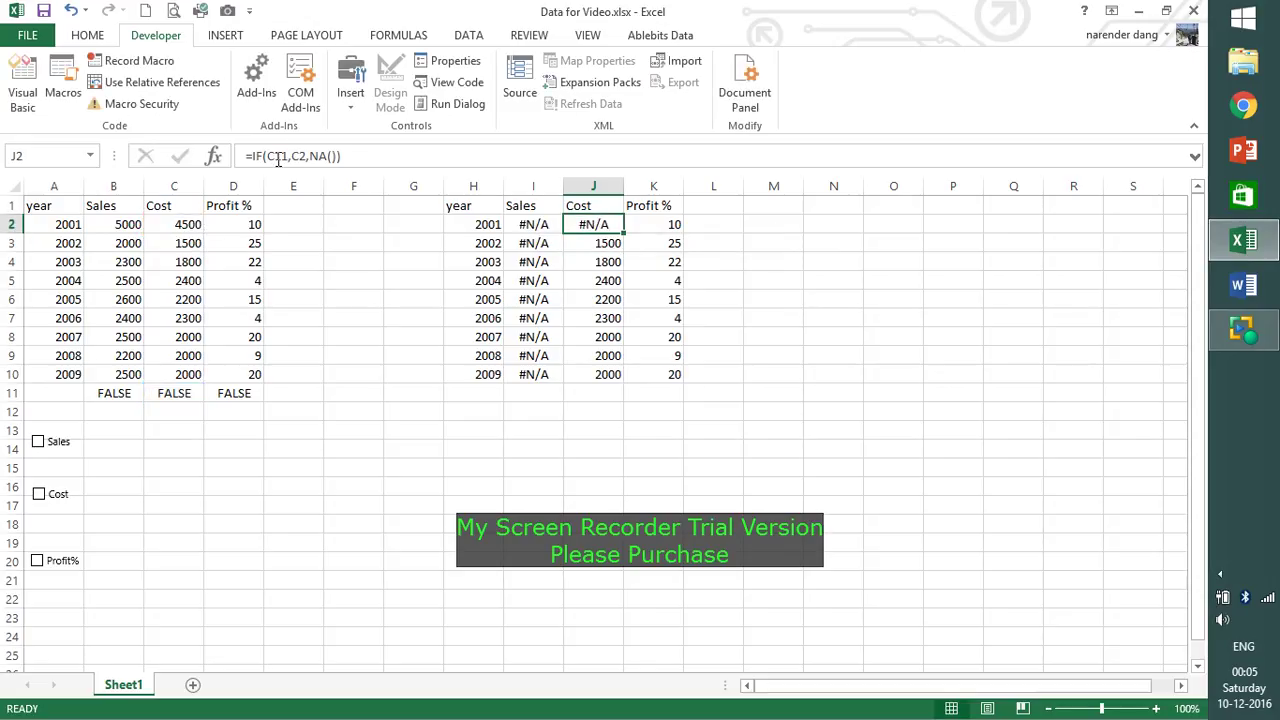
left_click(277, 157)
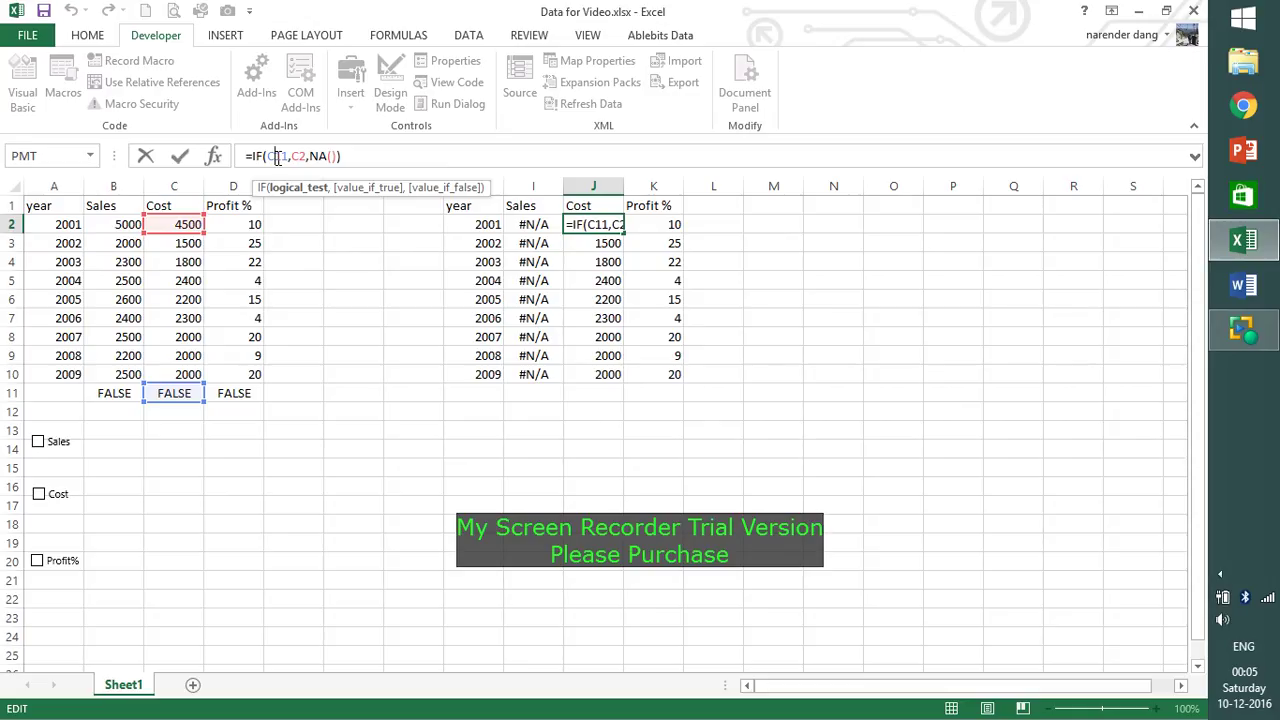
key("F4")
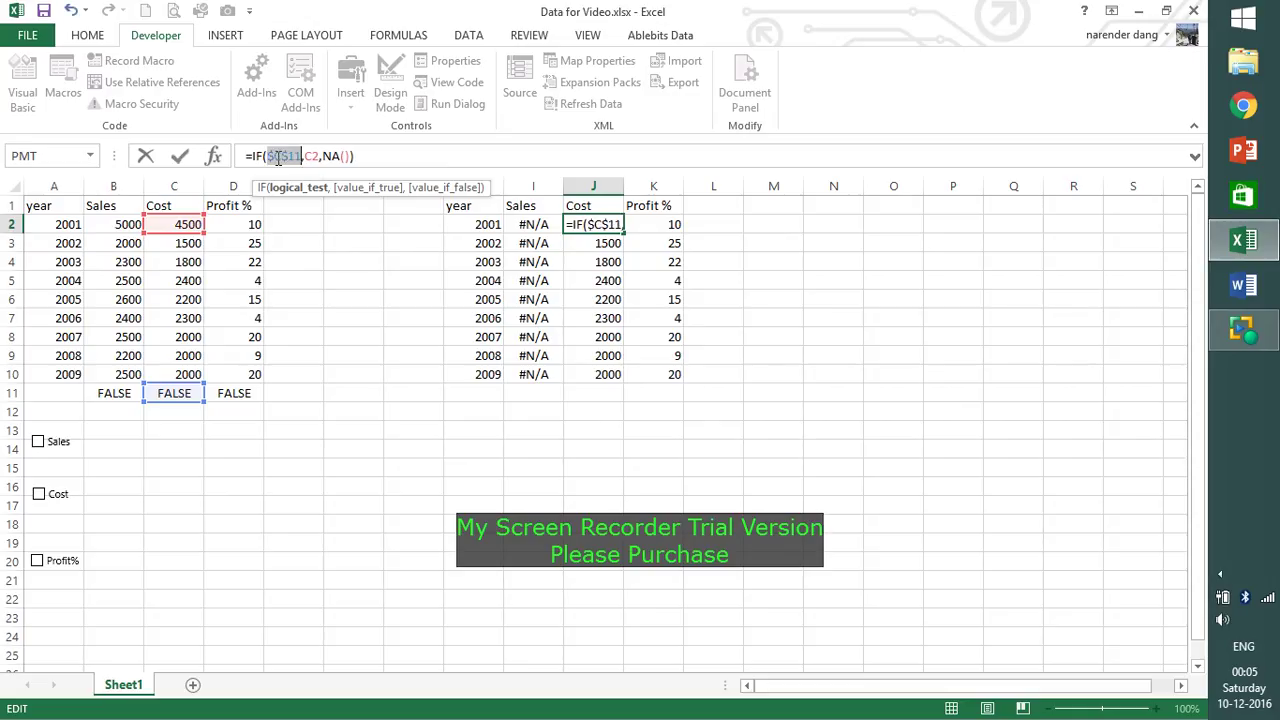
key("Return")
left_click(589, 223)
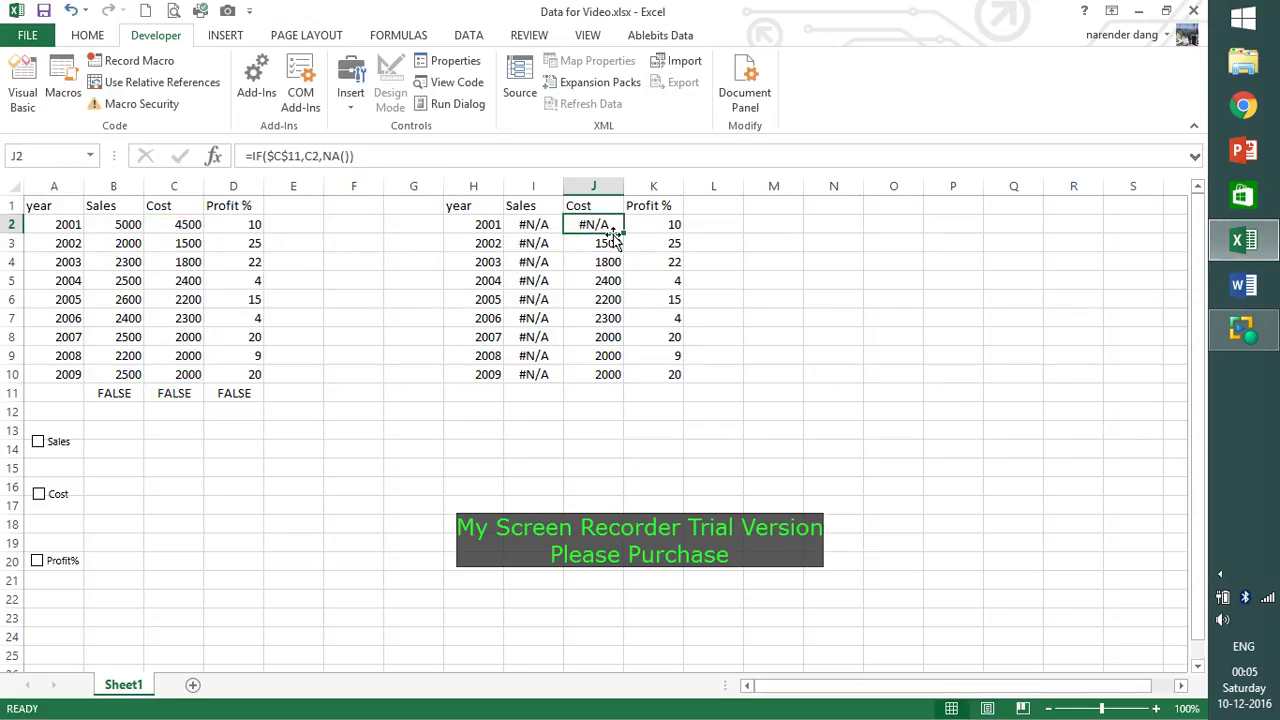
double_click(622, 233)
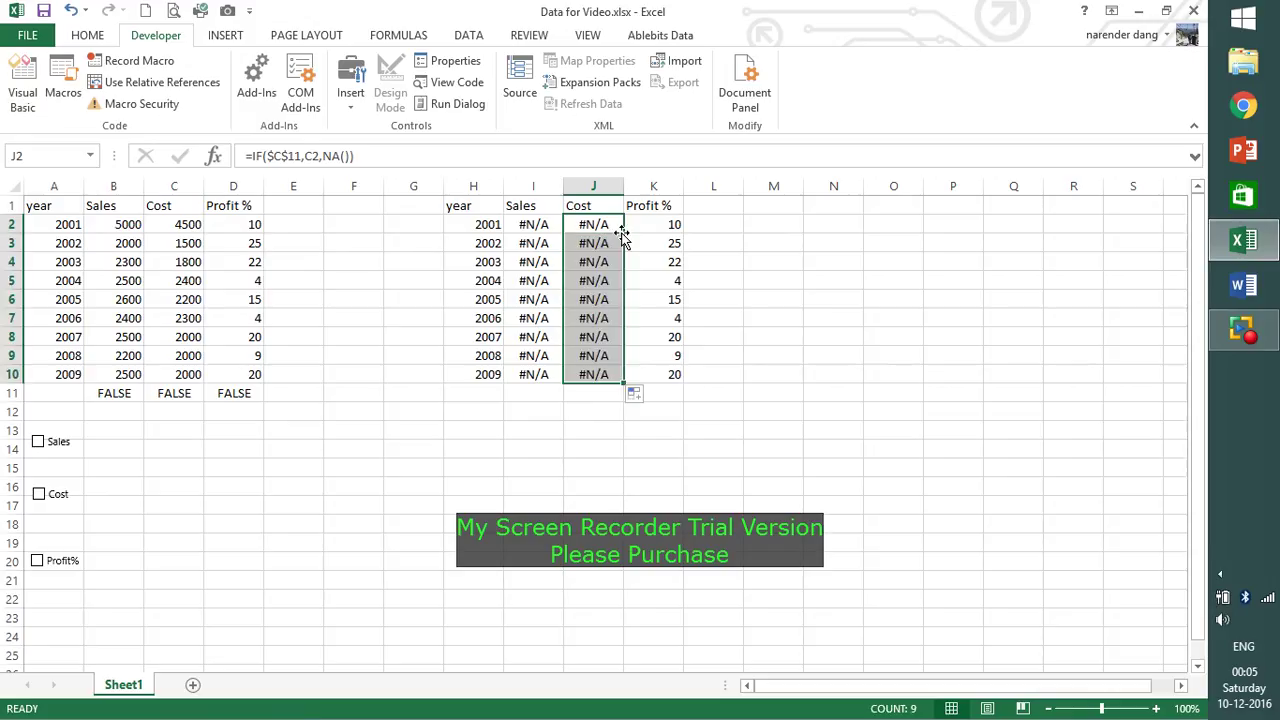
Step: Enter the formula =IF(D11,D2,NA()) in cell K2 of the duplicate table's Profit % column
left_click(671, 227)
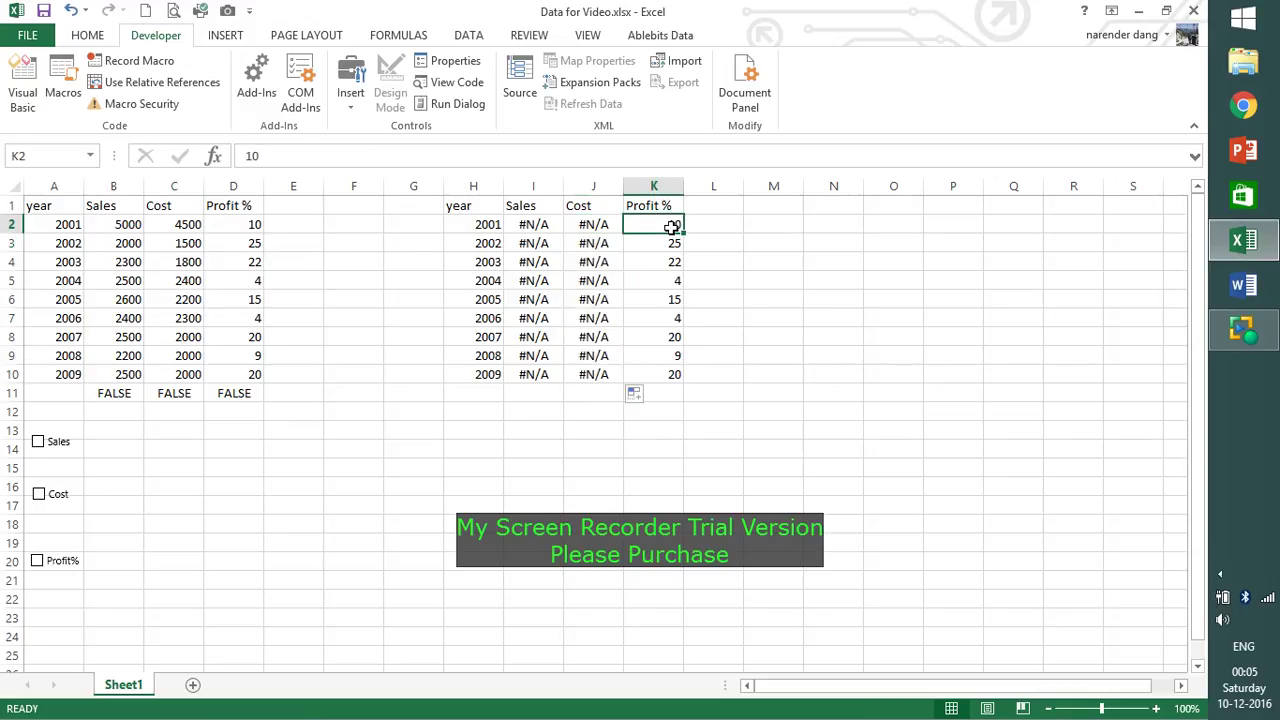
type("=IF")
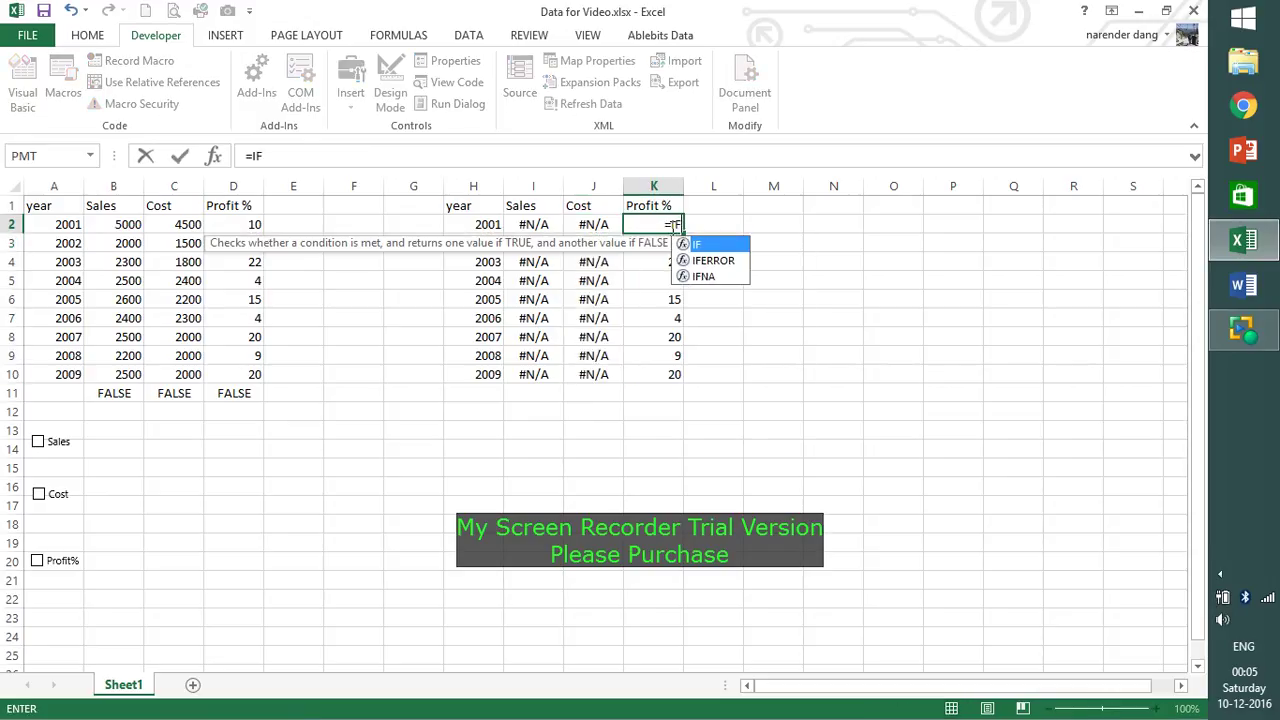
type("(")
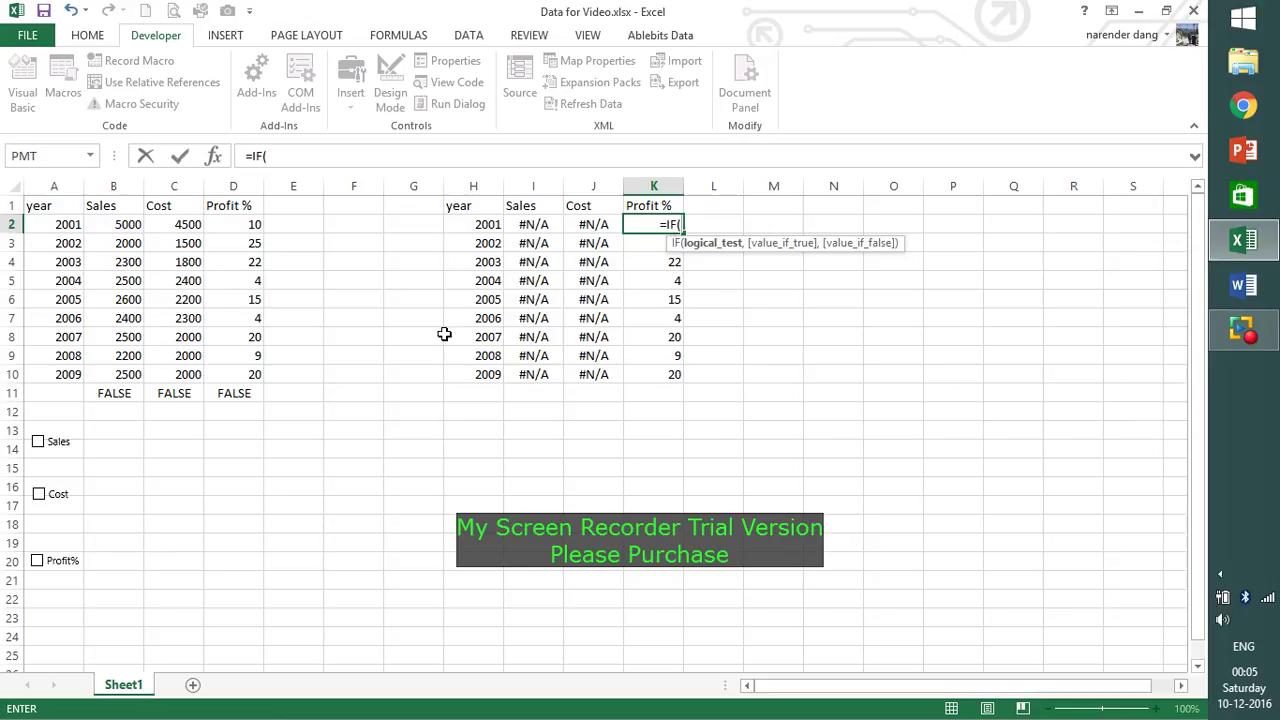
left_click(234, 393)
type(",")
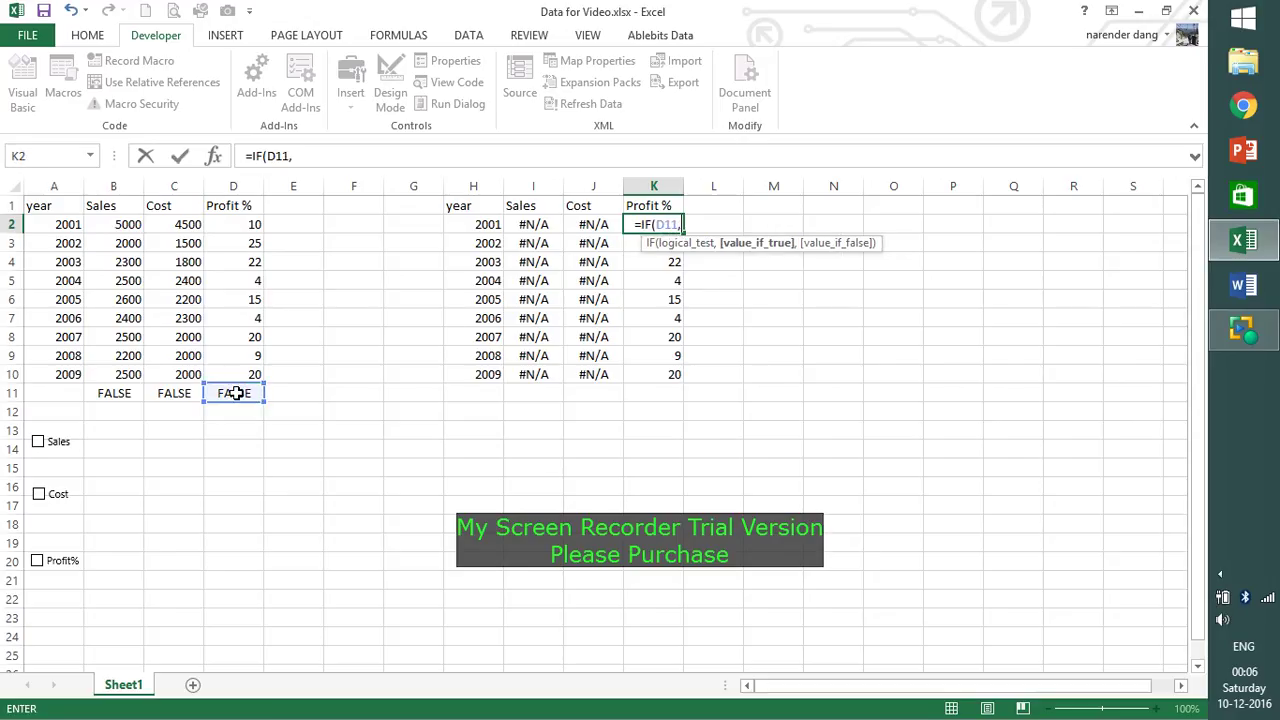
left_click(253, 231)
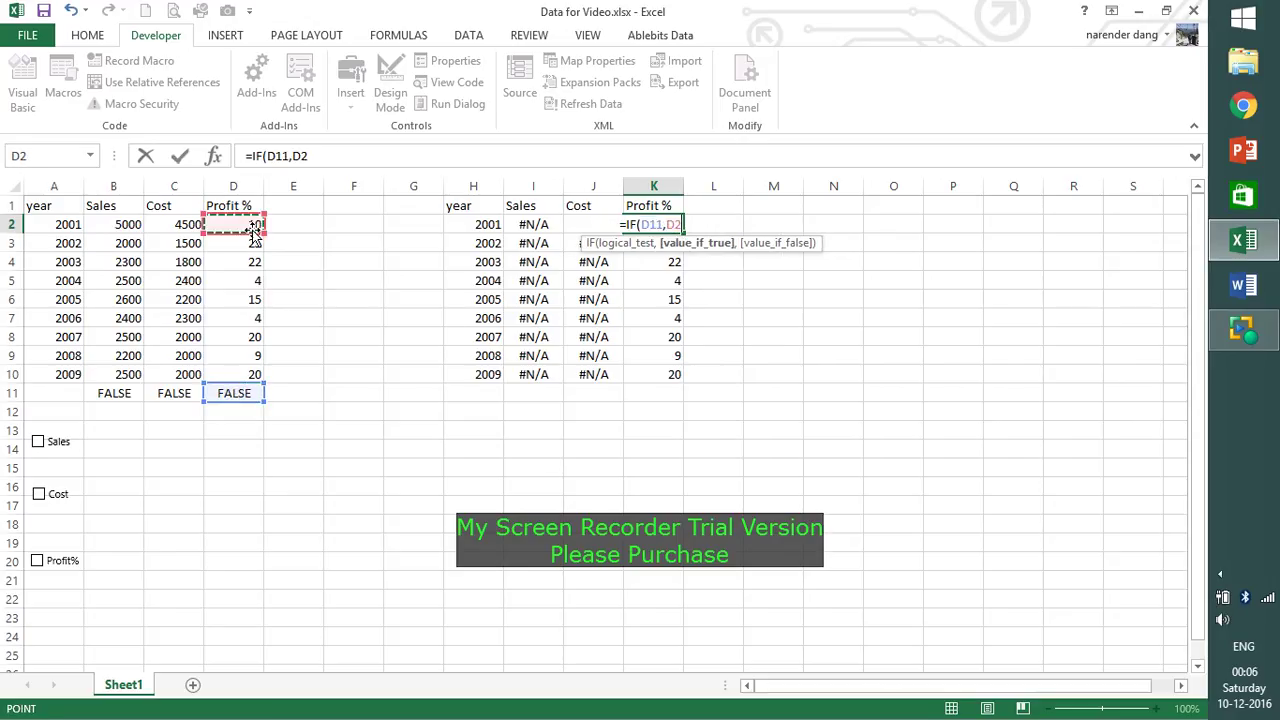
type(",")
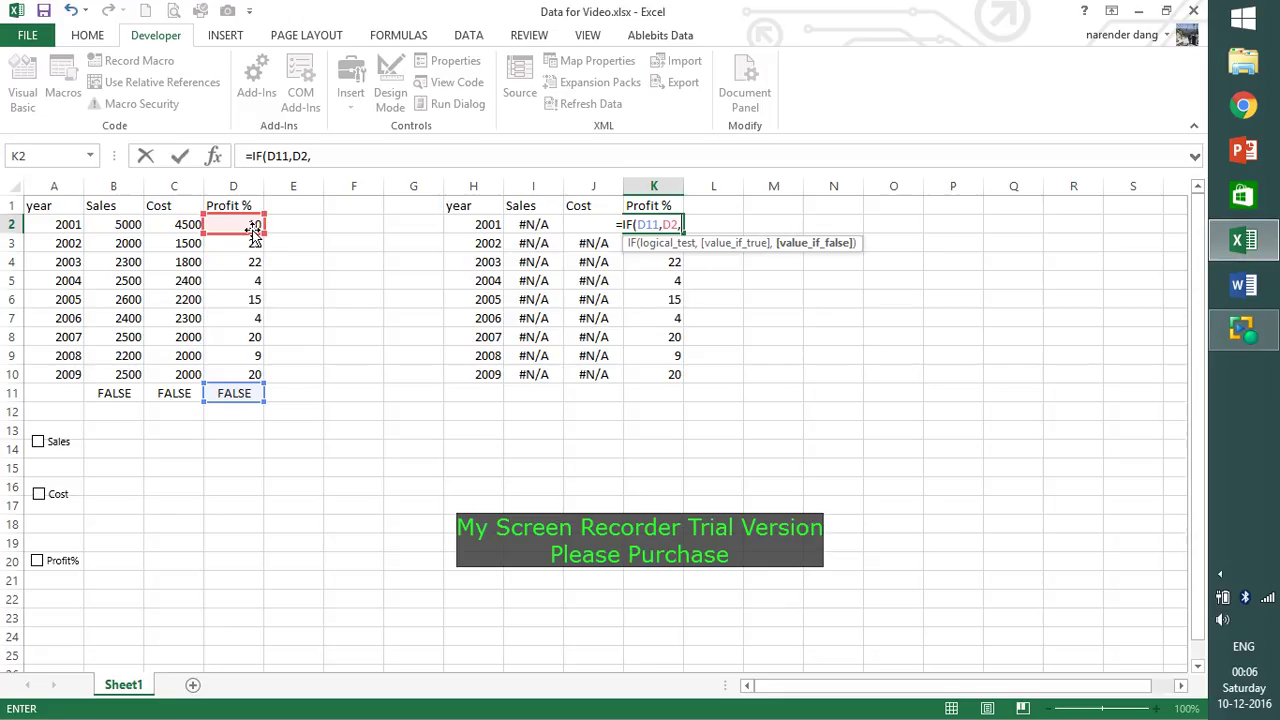
type("NA")
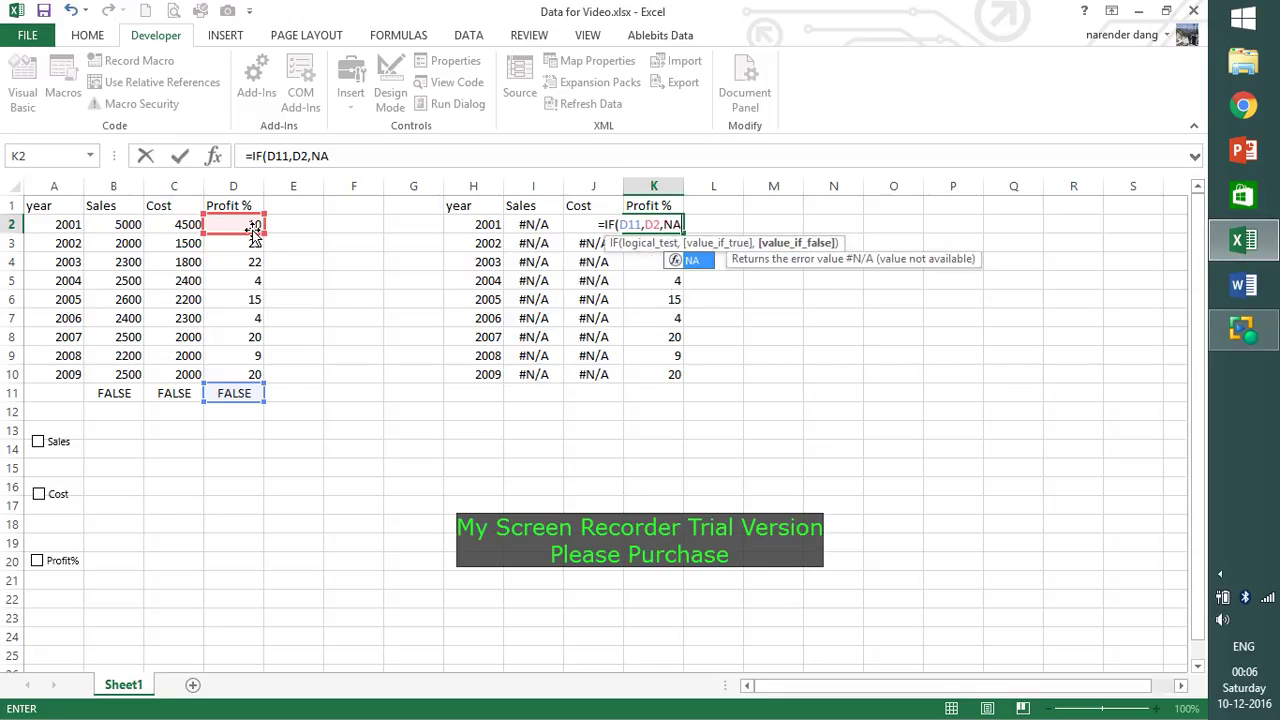
type("())")
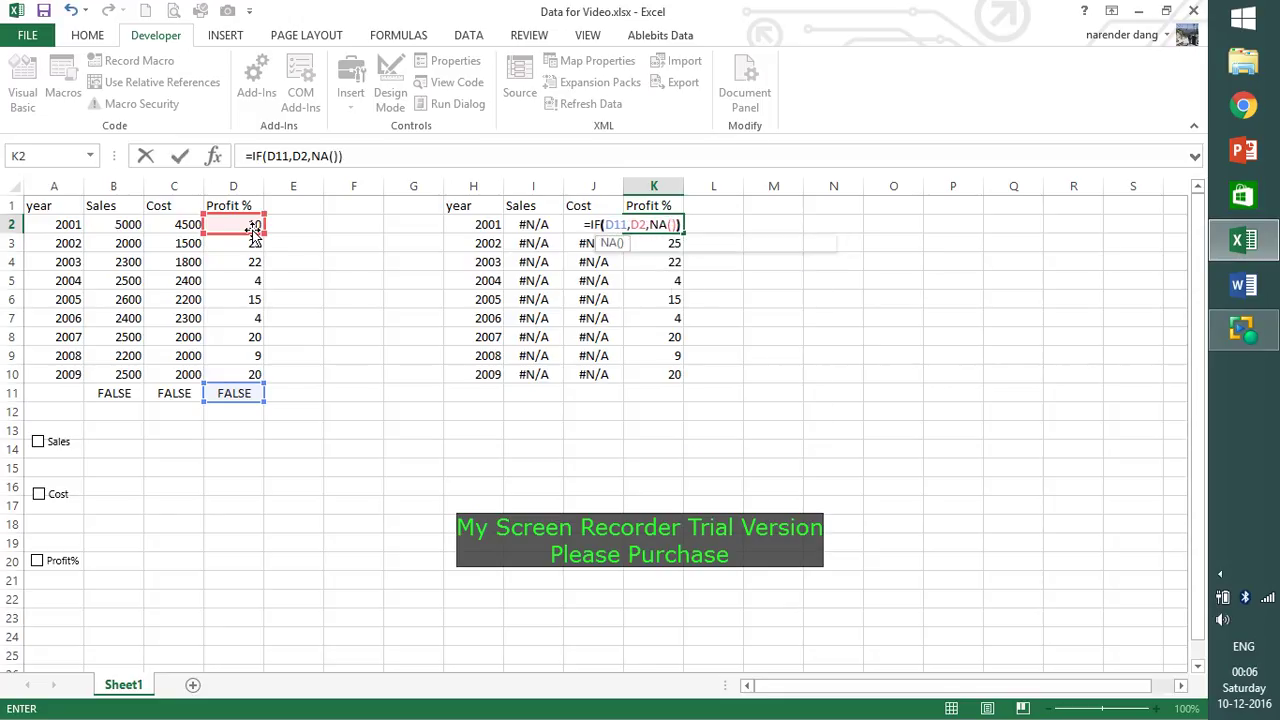
key("Return")
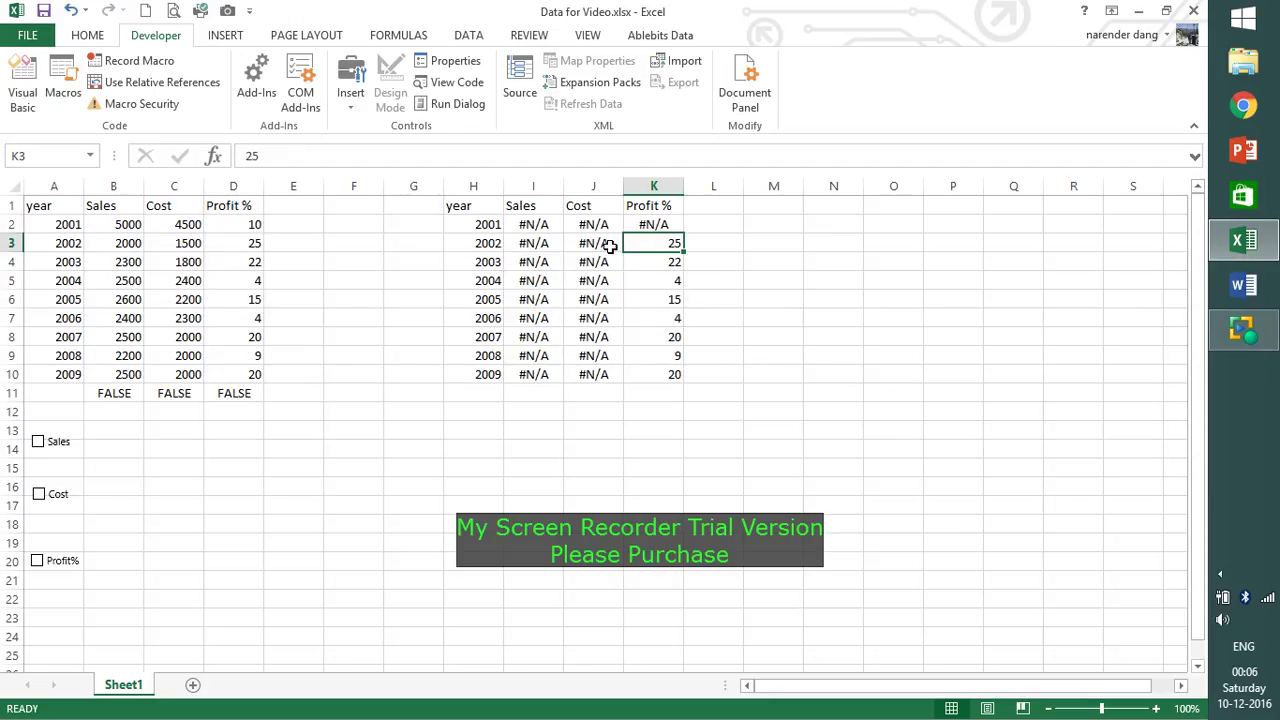
Step: Make the D11 reference in K2's formula absolute, as $D$11, and fill the formula down the Profit % column to K10
left_click(660, 228)
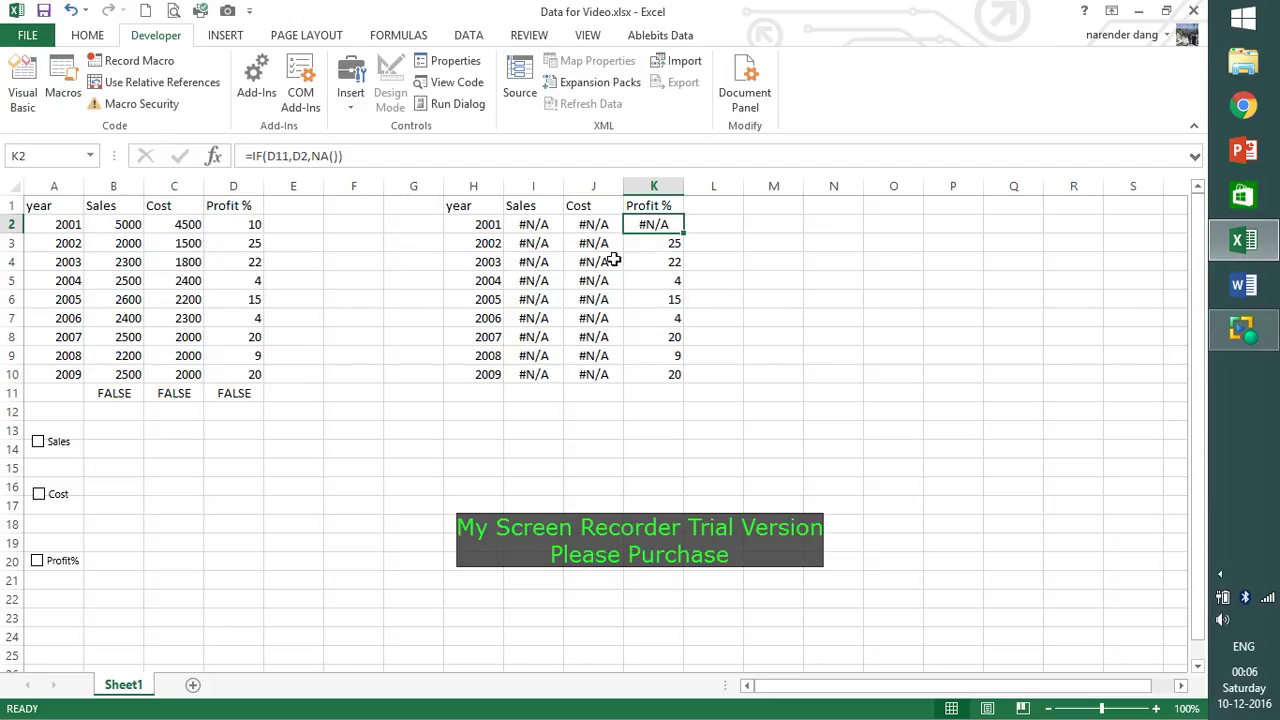
left_click(282, 157)
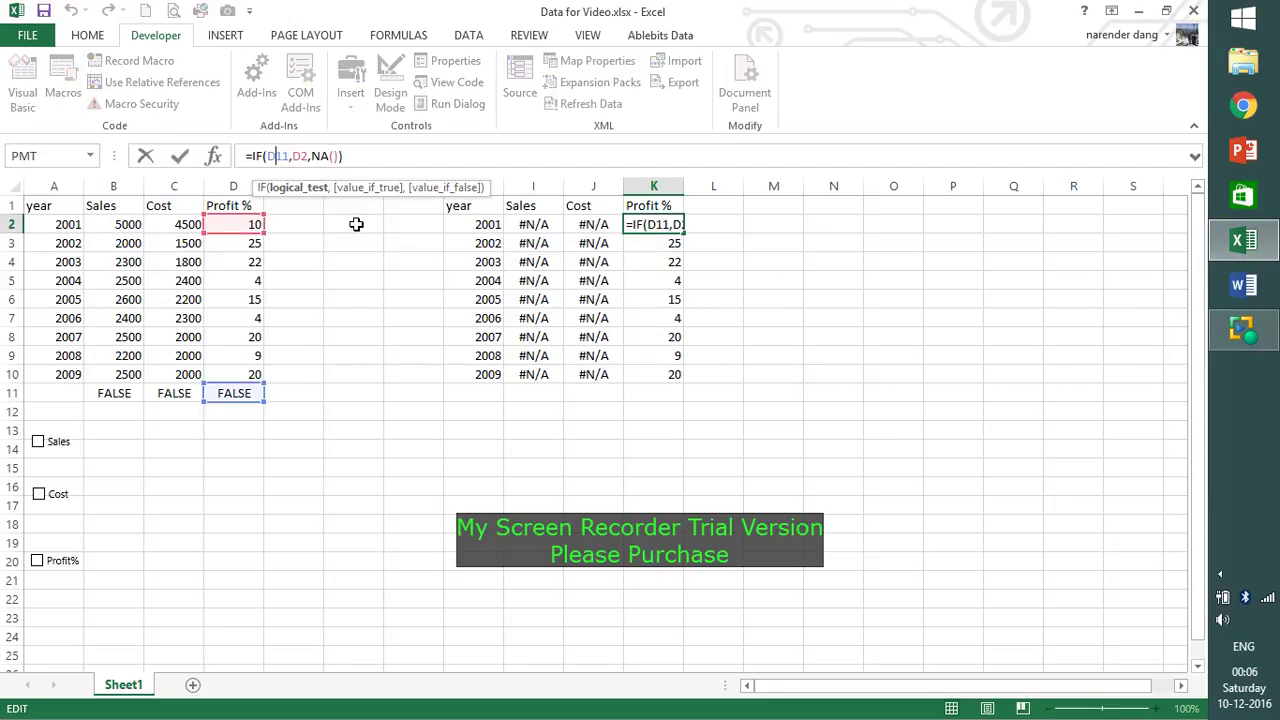
key("F4")
key("Return")
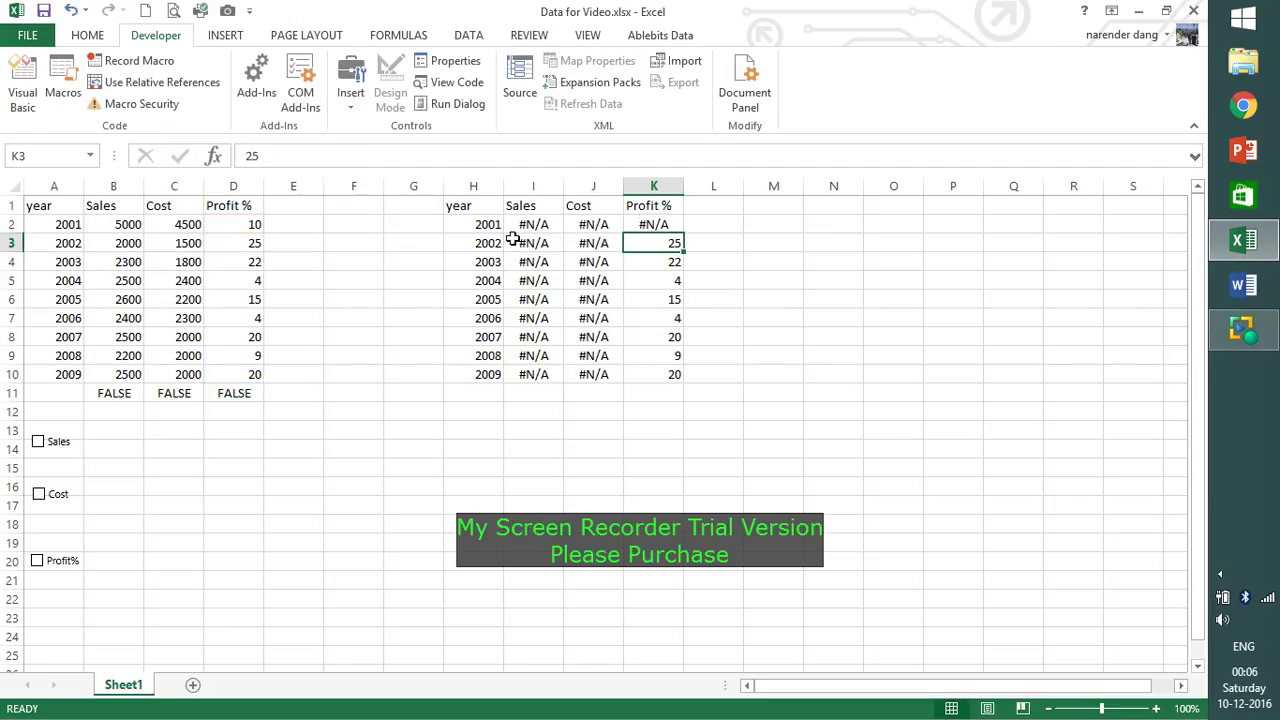
left_click(651, 221)
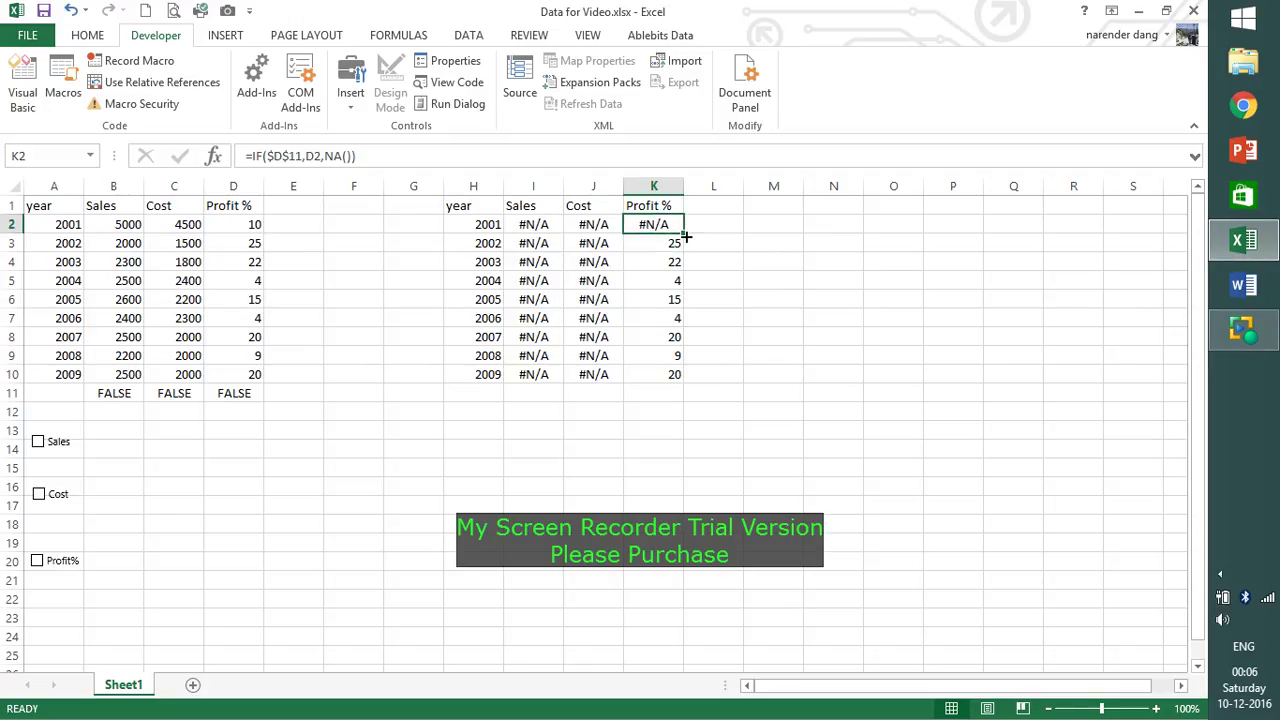
double_click(685, 236)
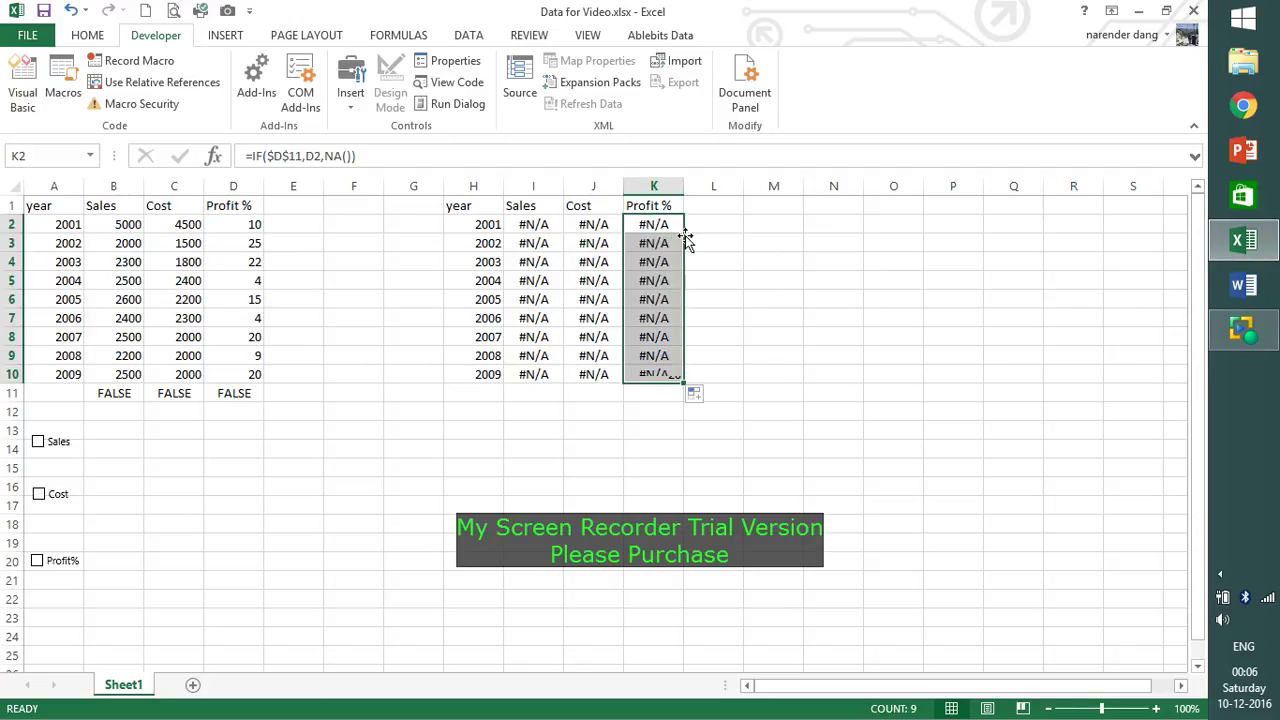
Step: Tick the Sales, Cost and Profit% check boxes, and test the Cost column by unticking and re-ticking its check box
left_click(38, 441)
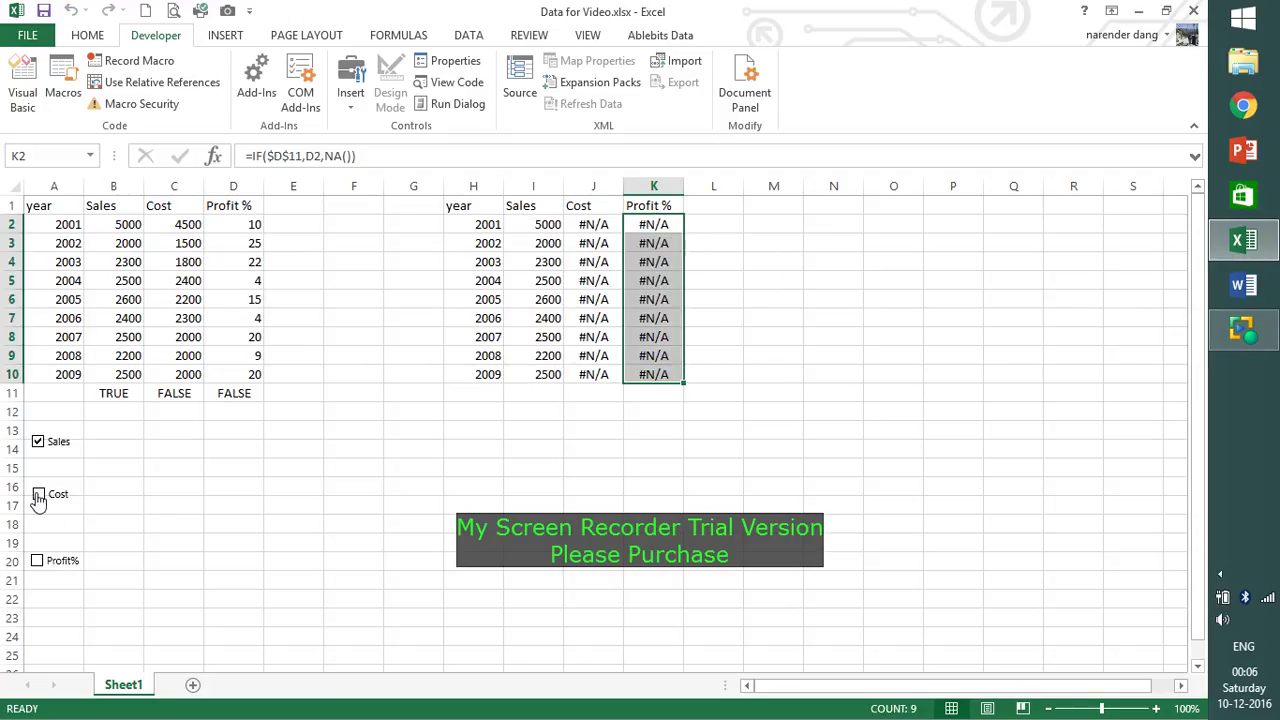
left_click(39, 495)
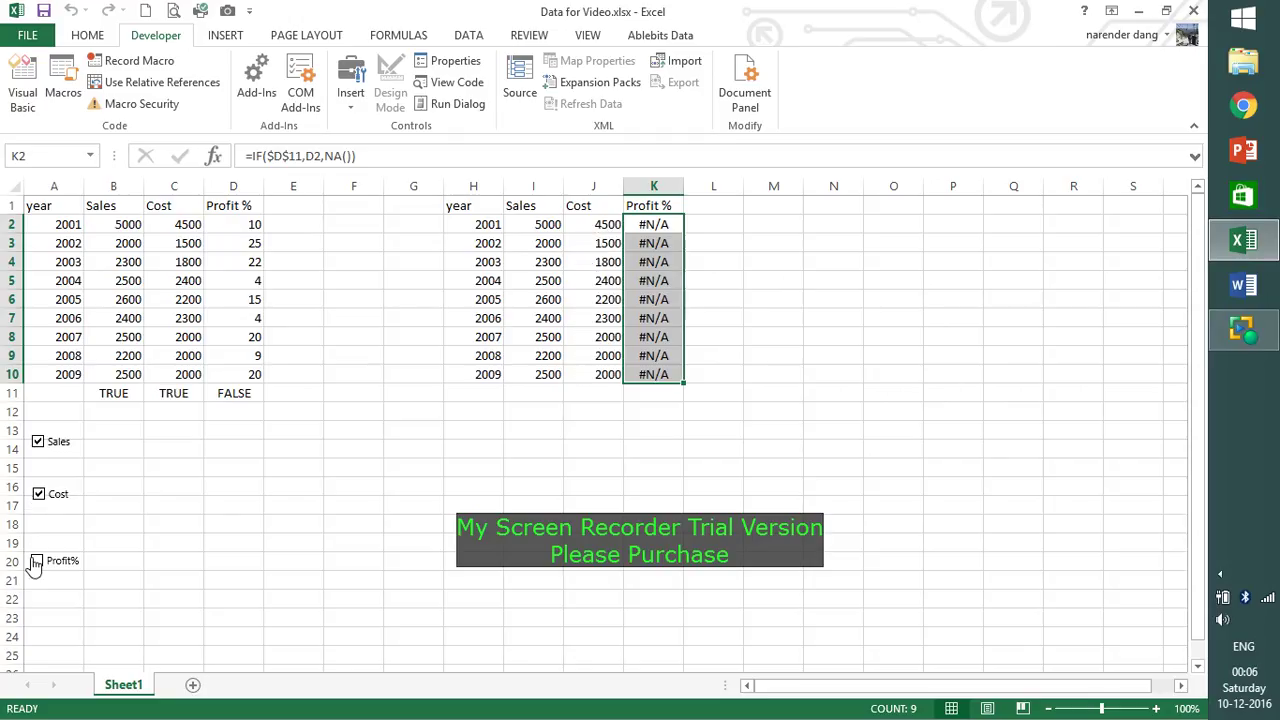
left_click(36, 562)
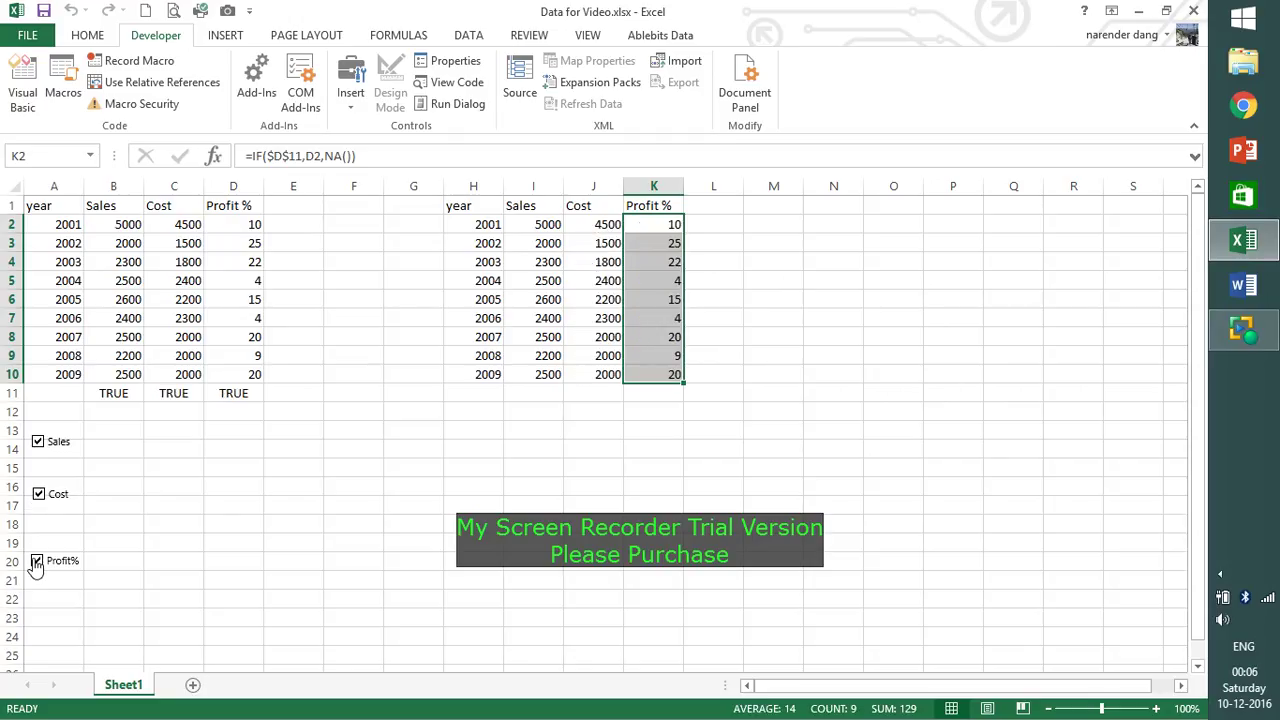
left_click(40, 502)
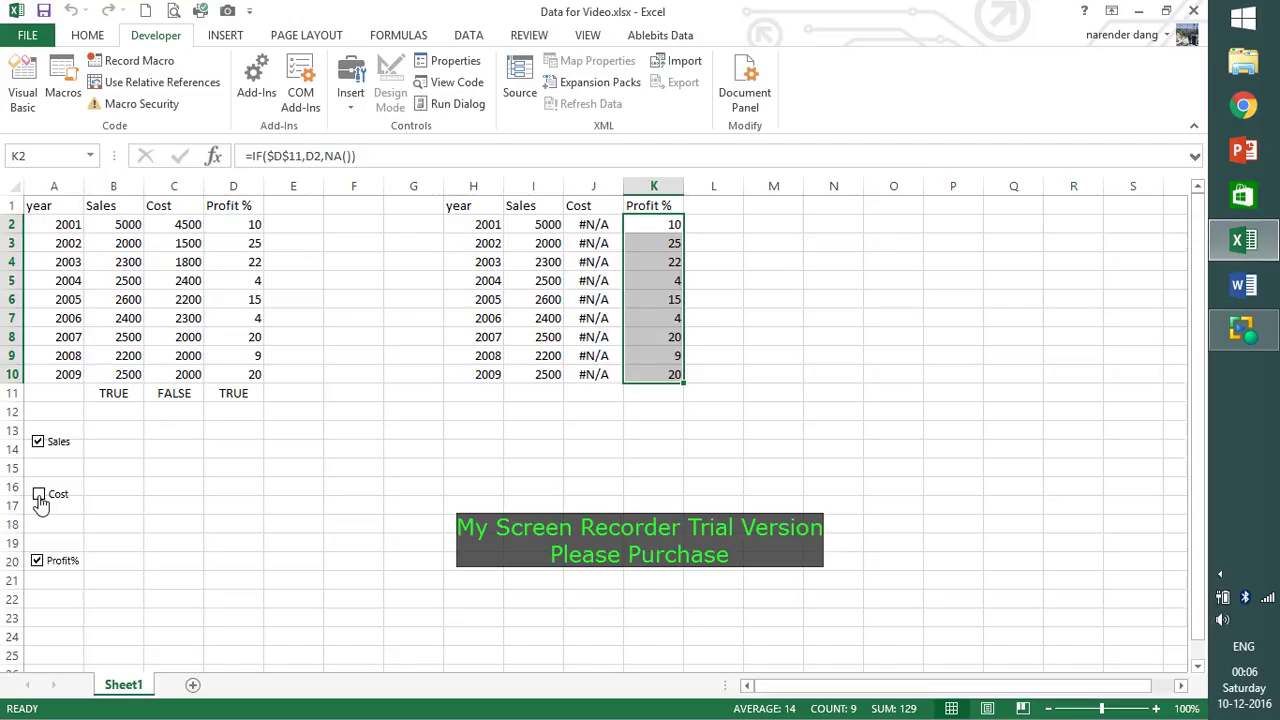
left_click(40, 502)
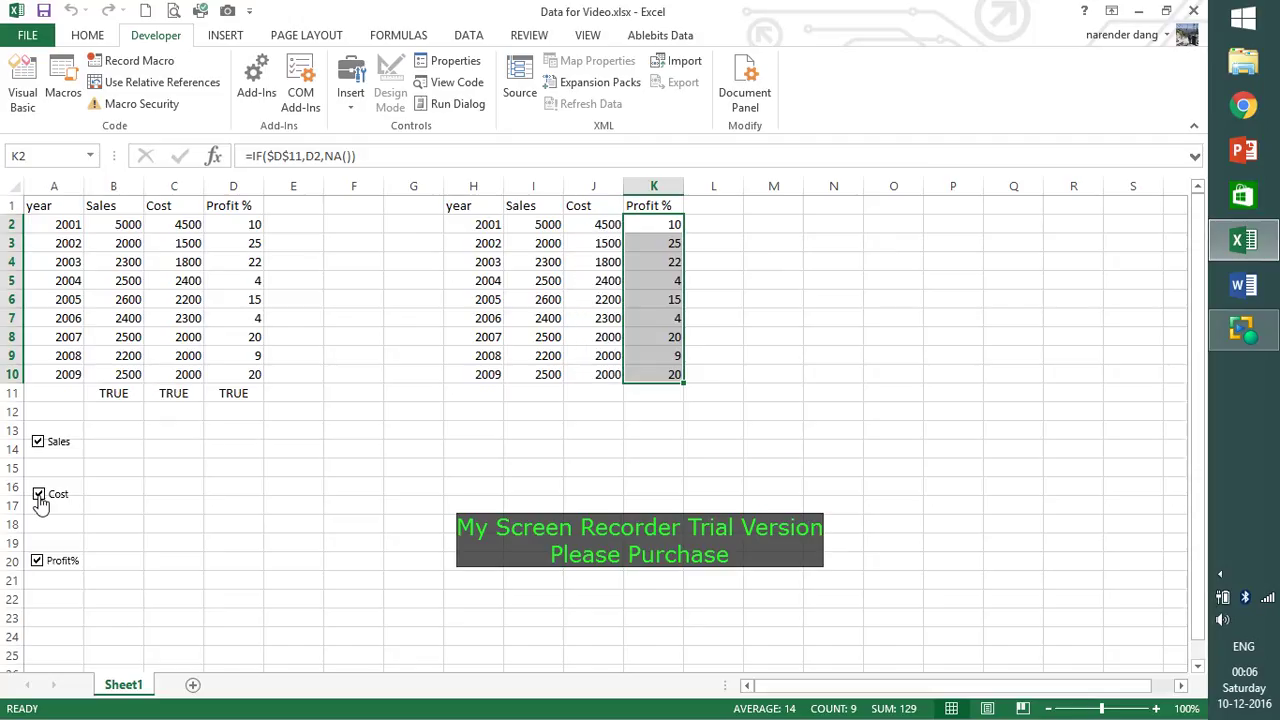
Step: Try a 2-D clustered column chart of the whole duplicate table including the year column, H1:K10, and undo it
left_click(606, 481)
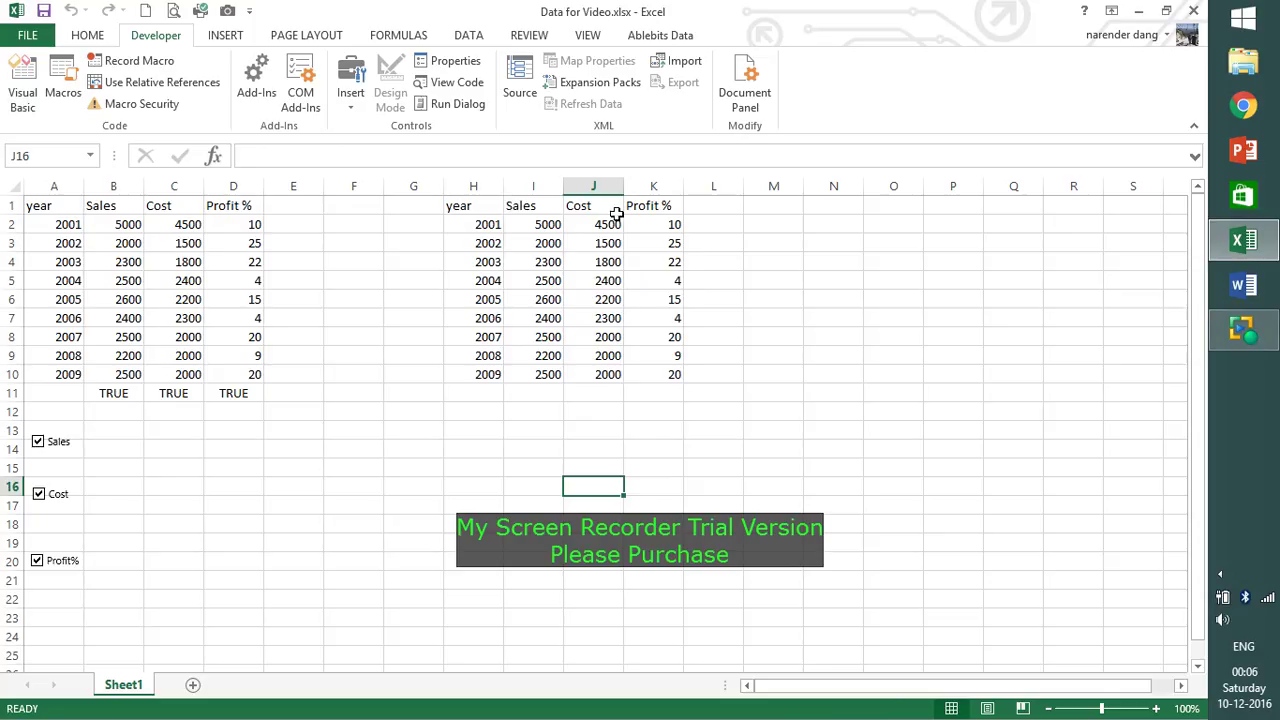
left_click_drag(462, 207, 679, 376)
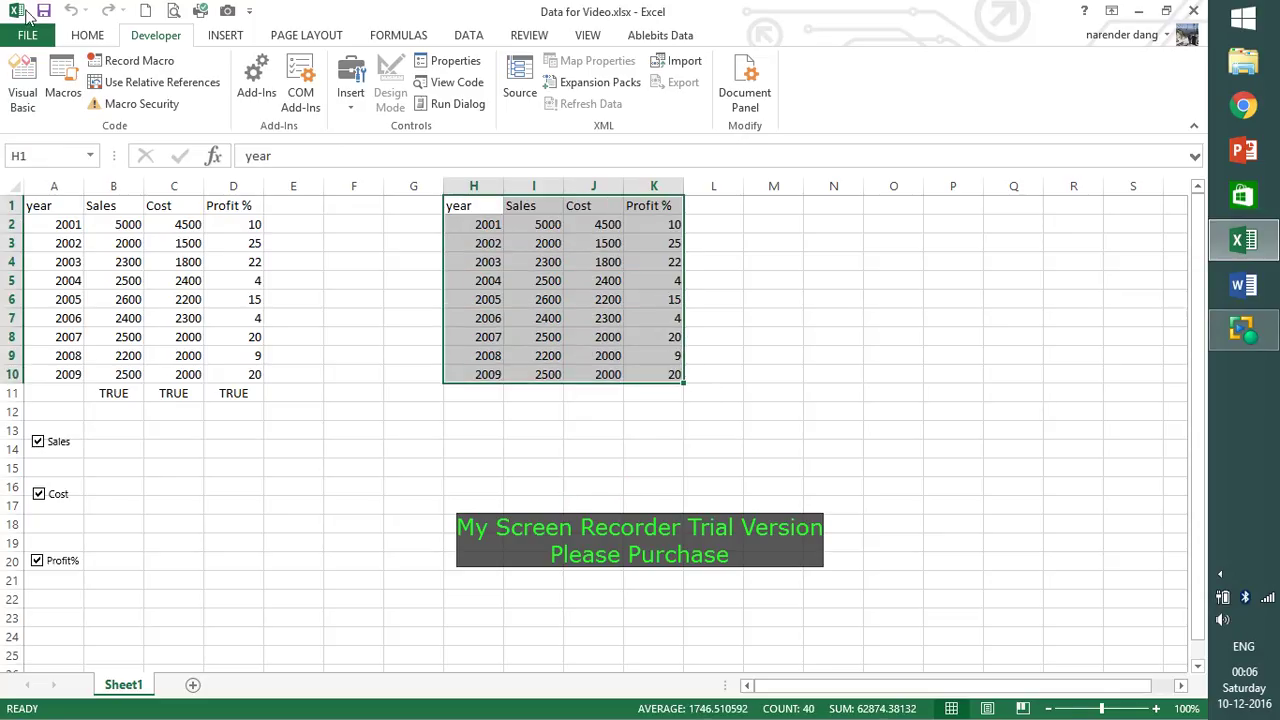
left_click(226, 40)
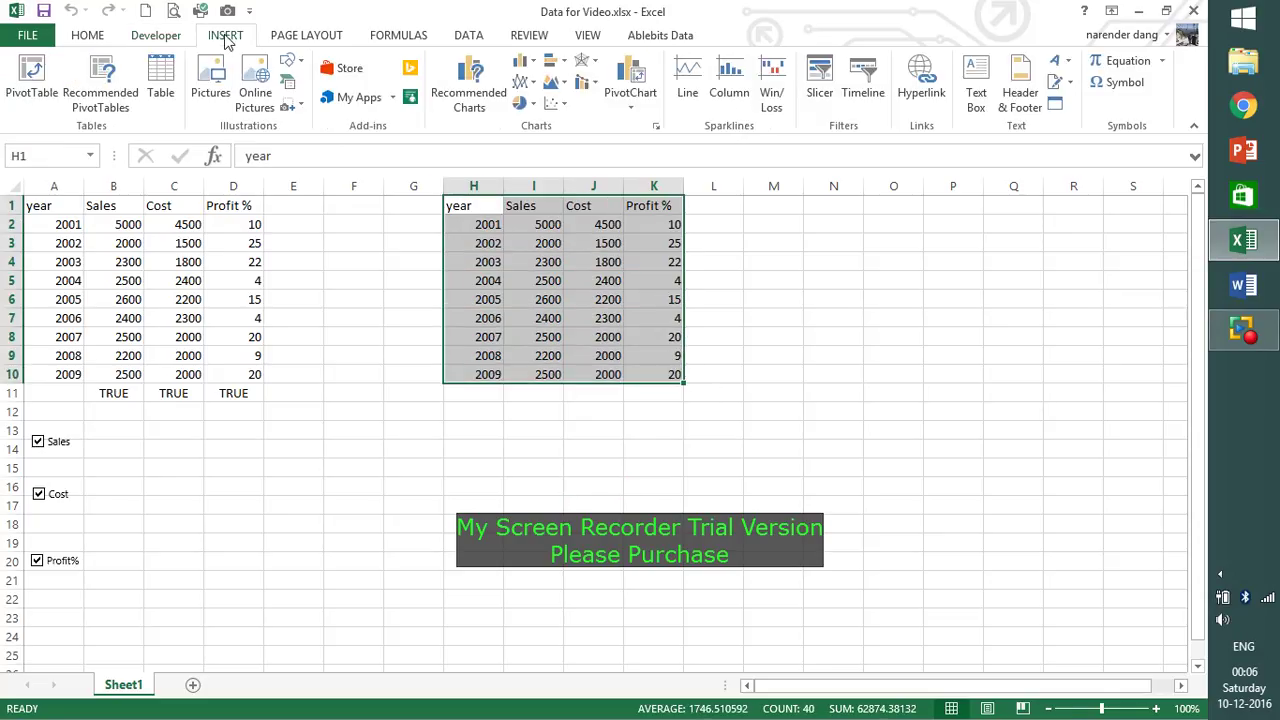
left_click(522, 64)
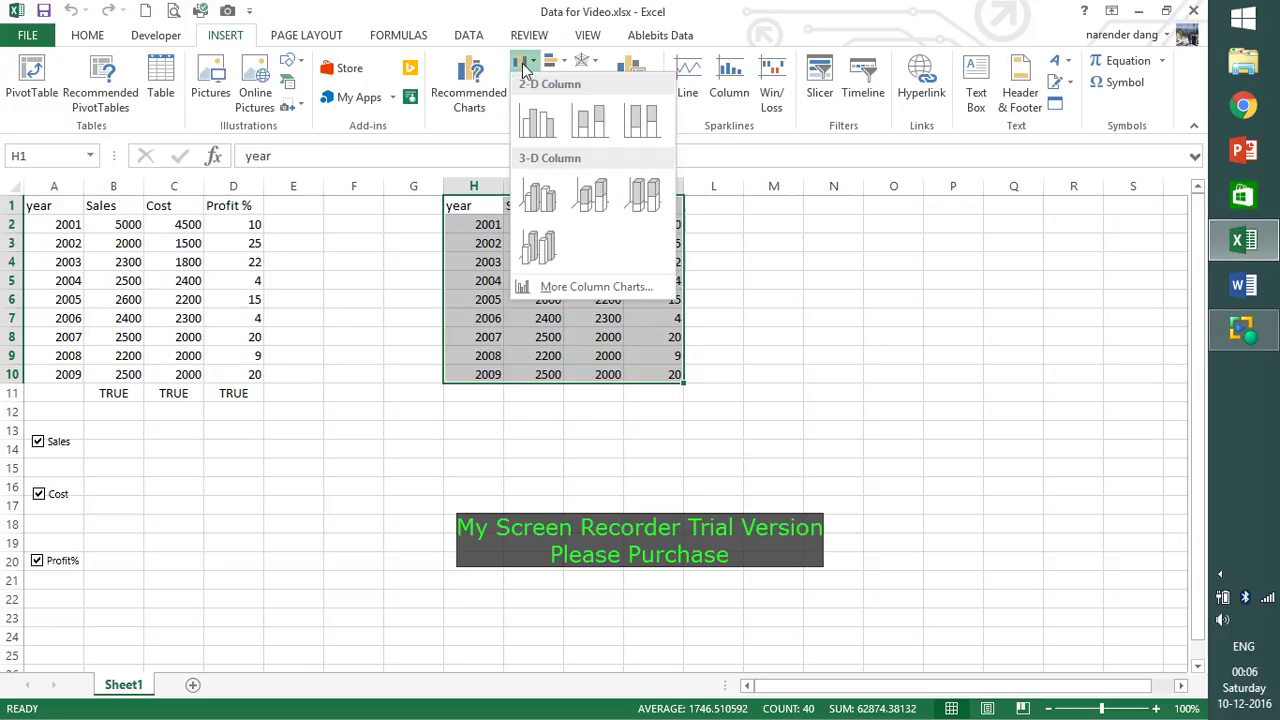
left_click(537, 120)
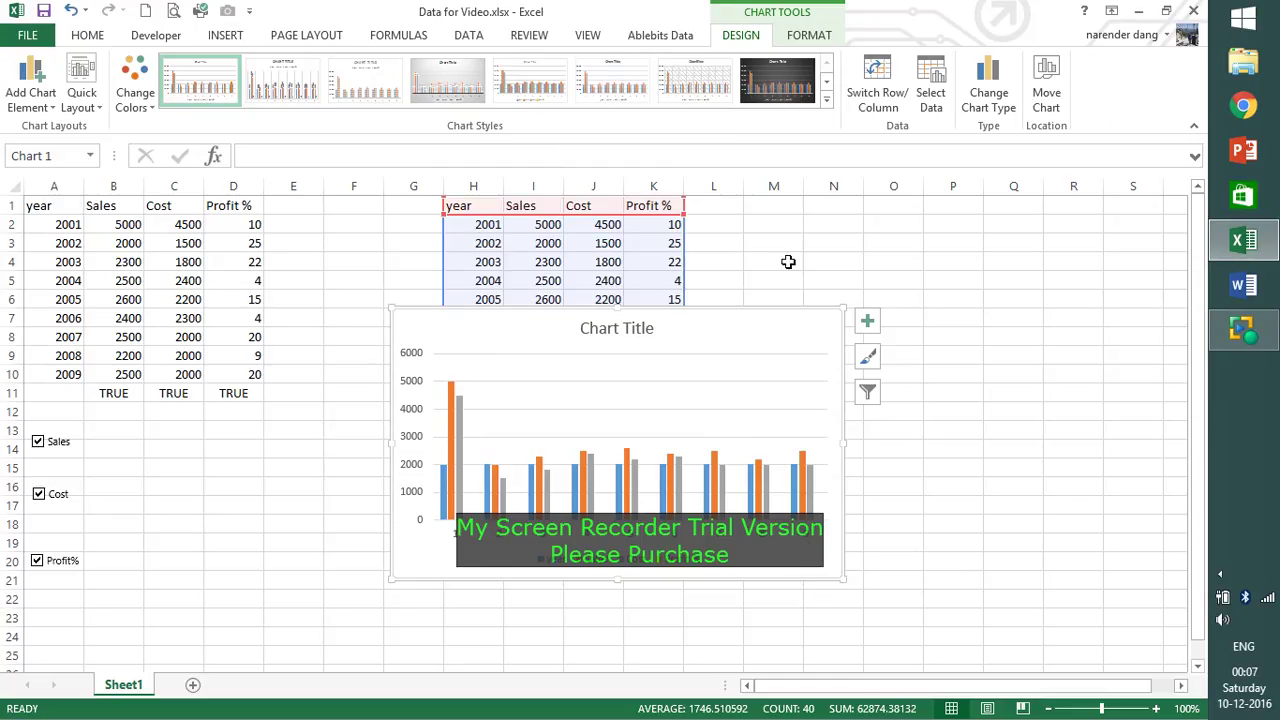
left_click_drag(514, 206, 679, 313)
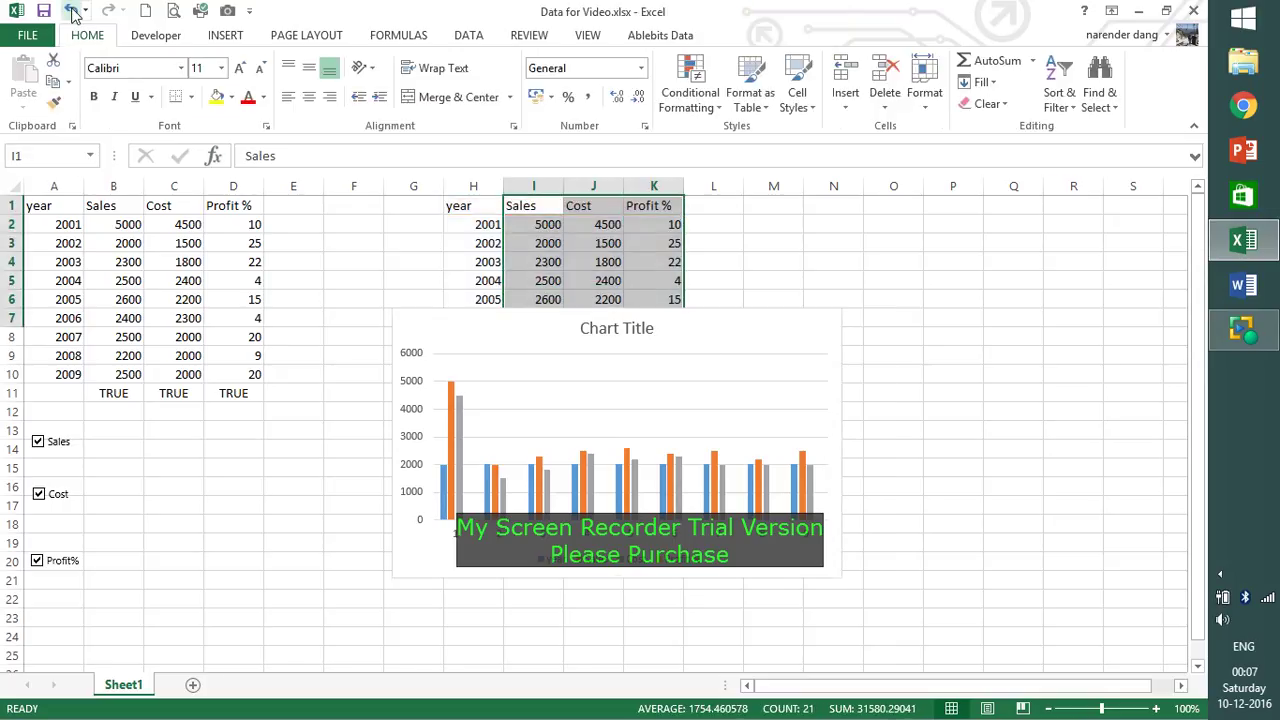
left_click(70, 10)
Step: Insert a 2-D clustered column chart from I1:K10, leaving out the year column, and move its plot area slightly down
left_click_drag(523, 209, 671, 371)
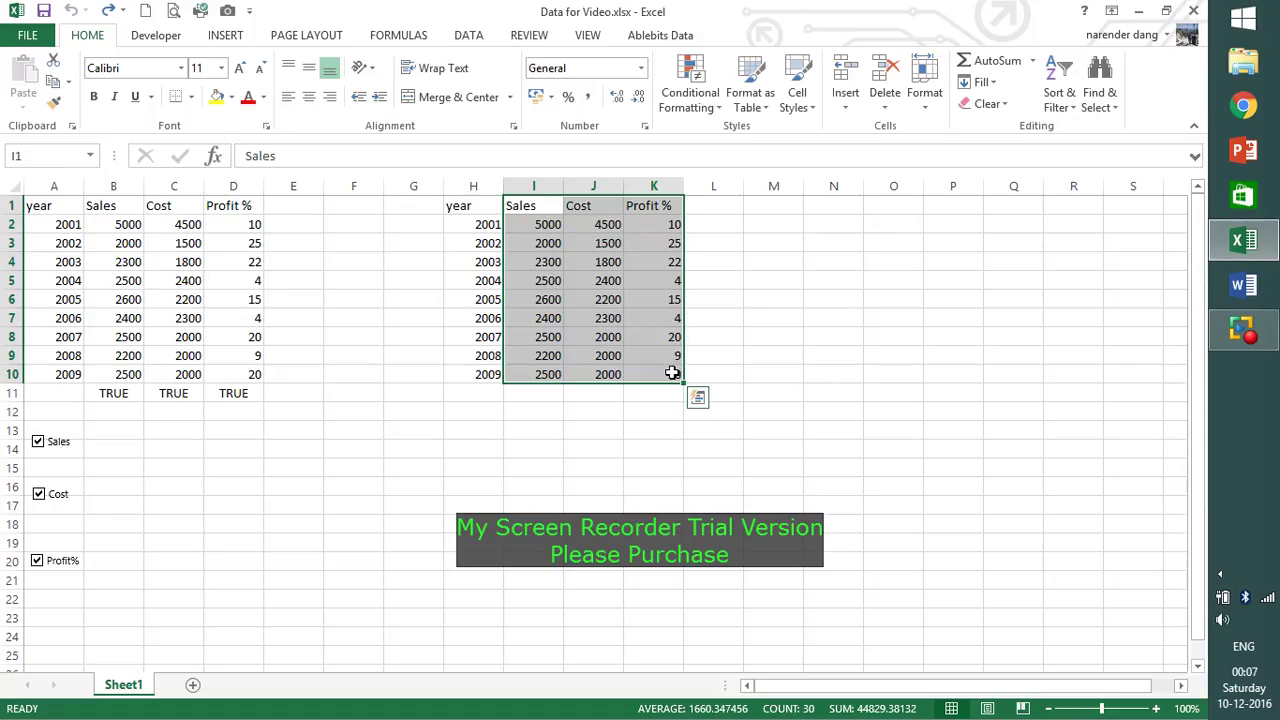
left_click(222, 38)
left_click(521, 66)
left_click(529, 128)
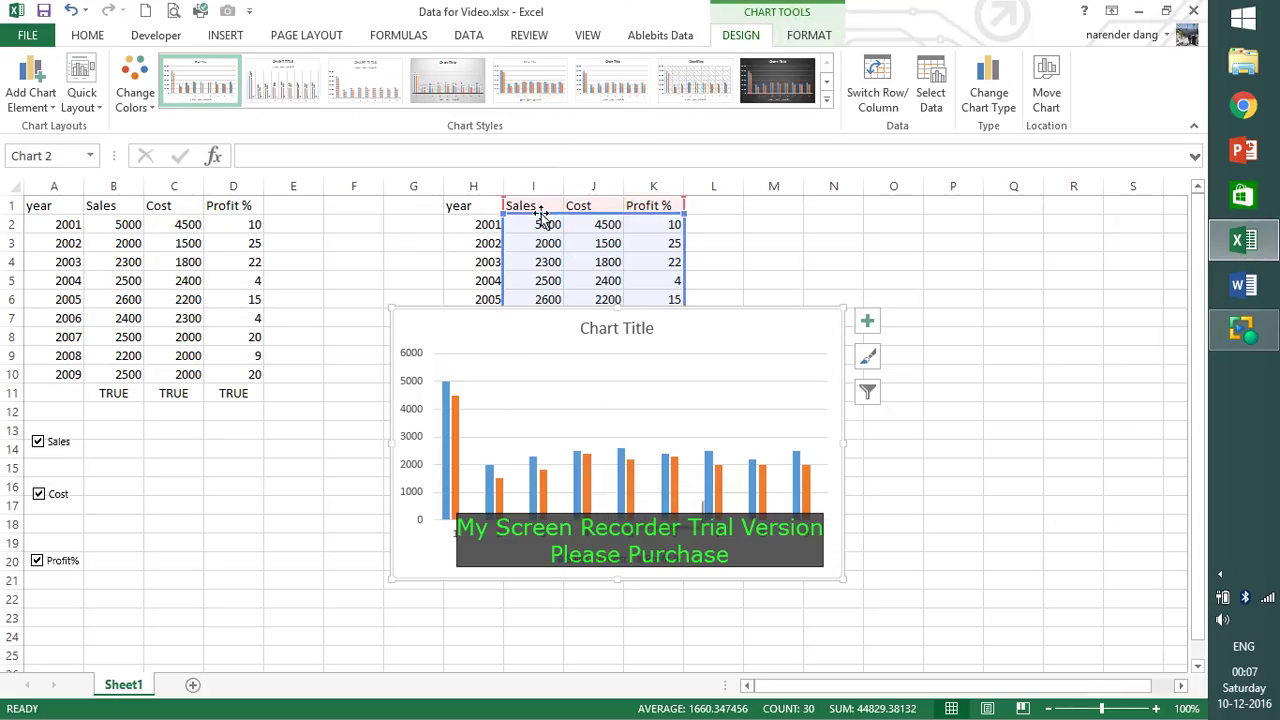
left_click_drag(658, 471, 663, 506)
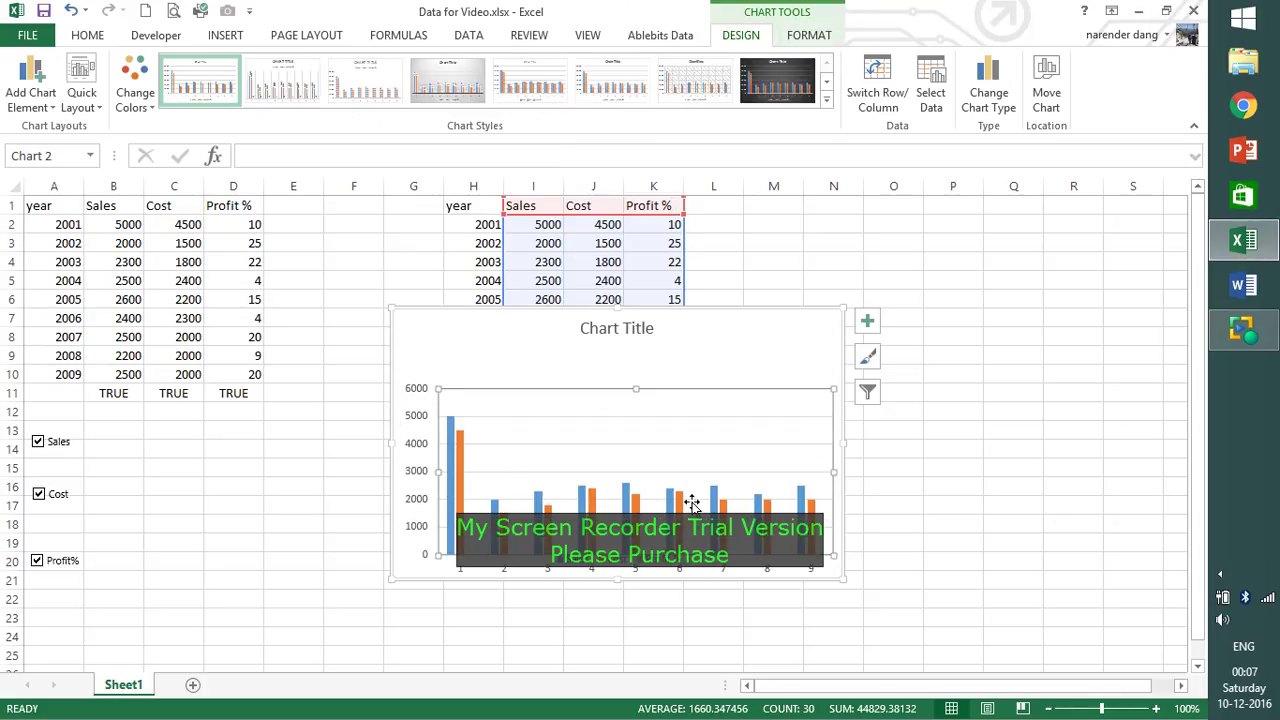
left_click(989, 293)
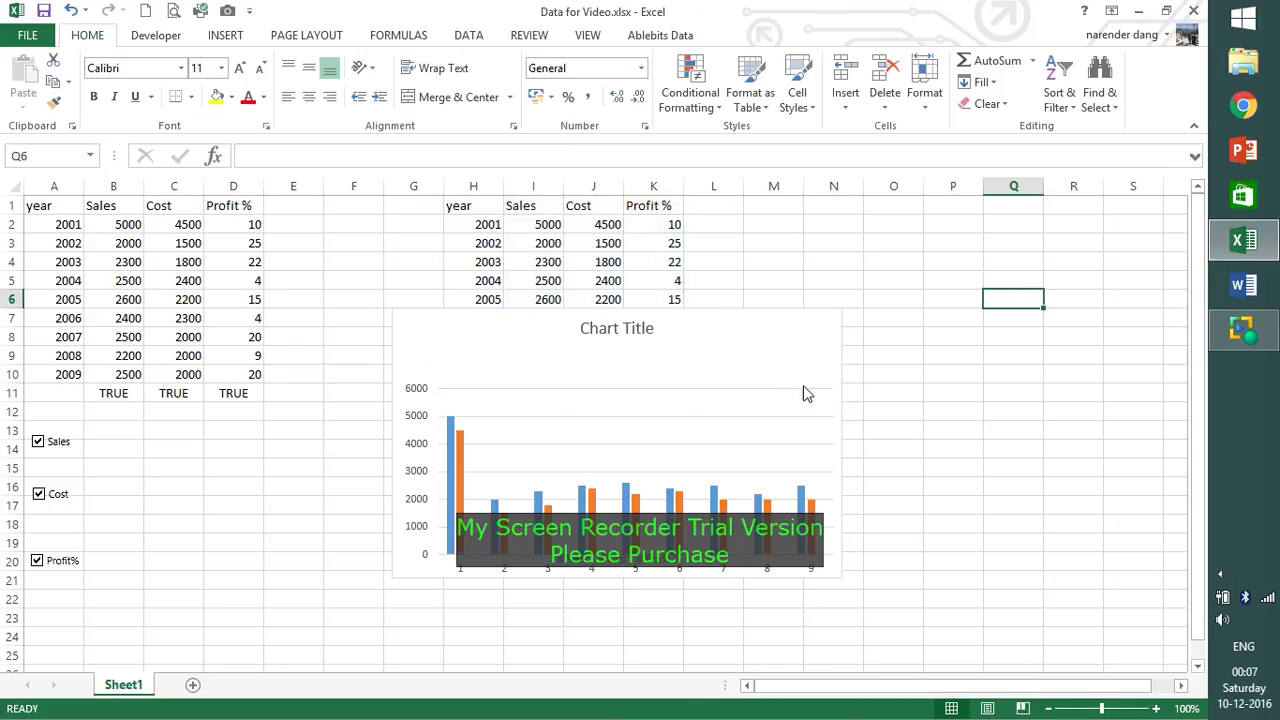
Step: Set the chart's horizontal axis labels to the years in H2:H10, and move the chart just below the duplicate table
left_click(648, 570)
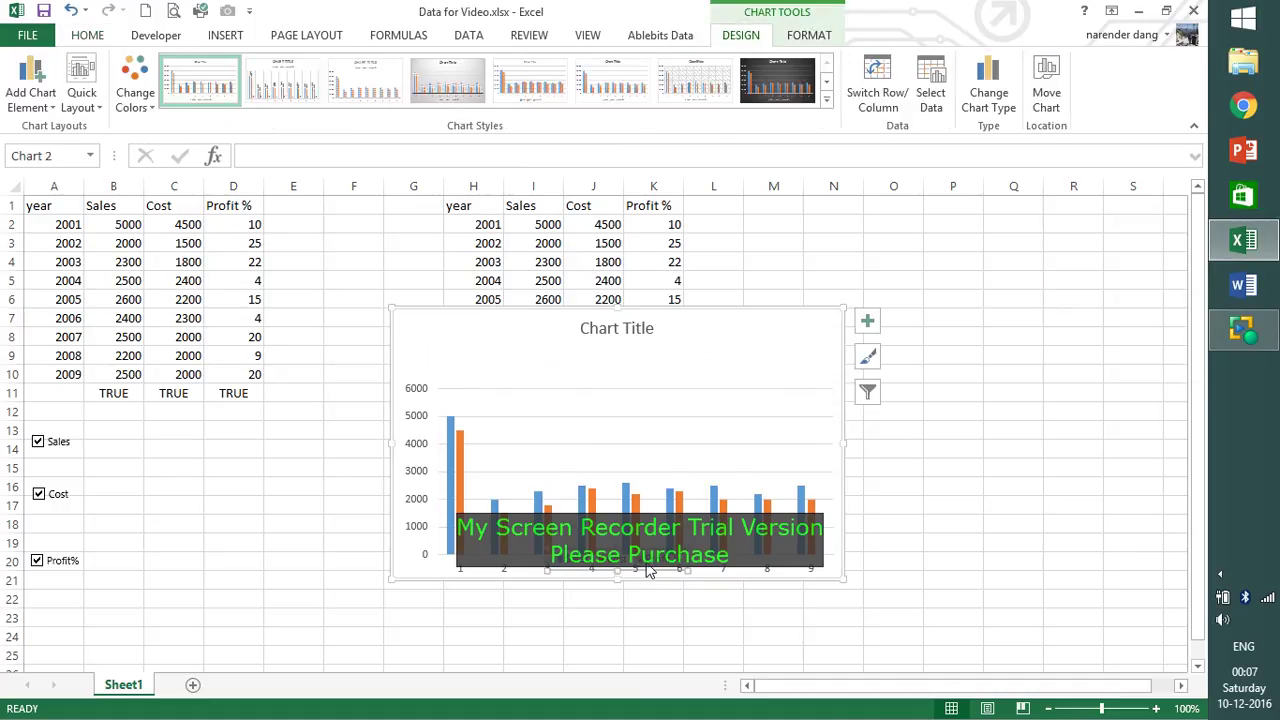
left_click(731, 579)
left_click(725, 571)
right_click(724, 573)
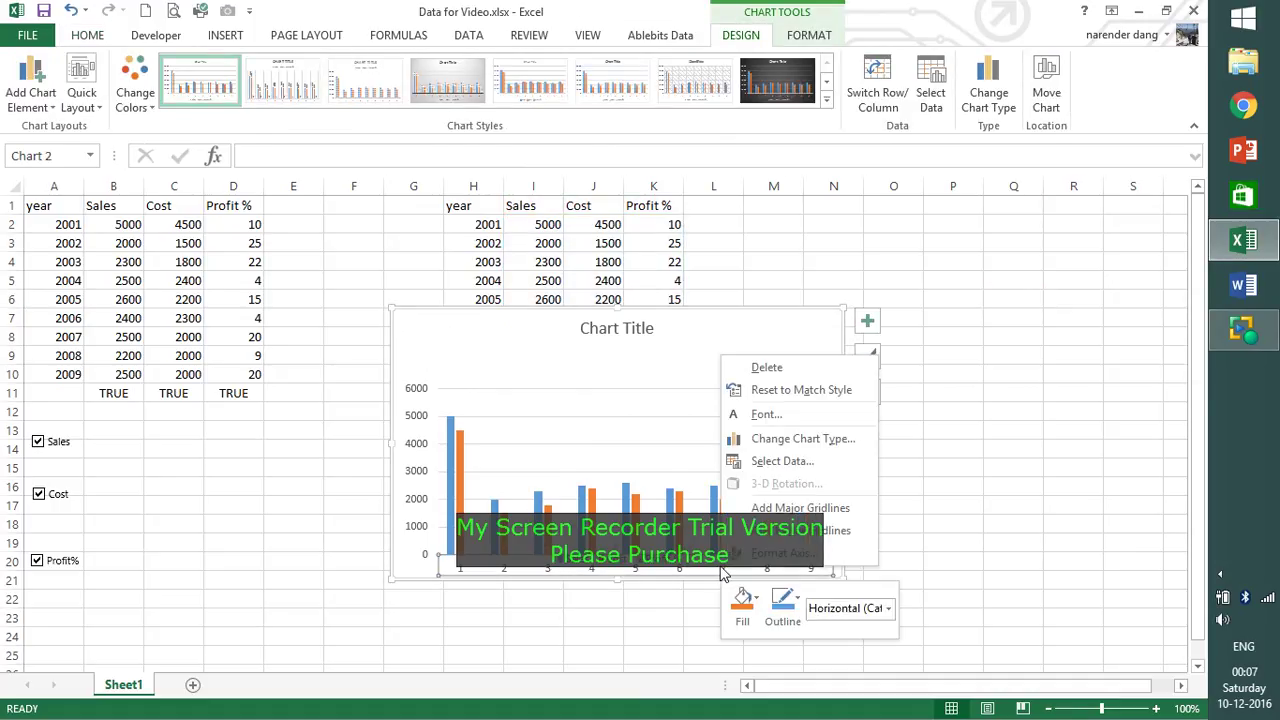
left_click(775, 462)
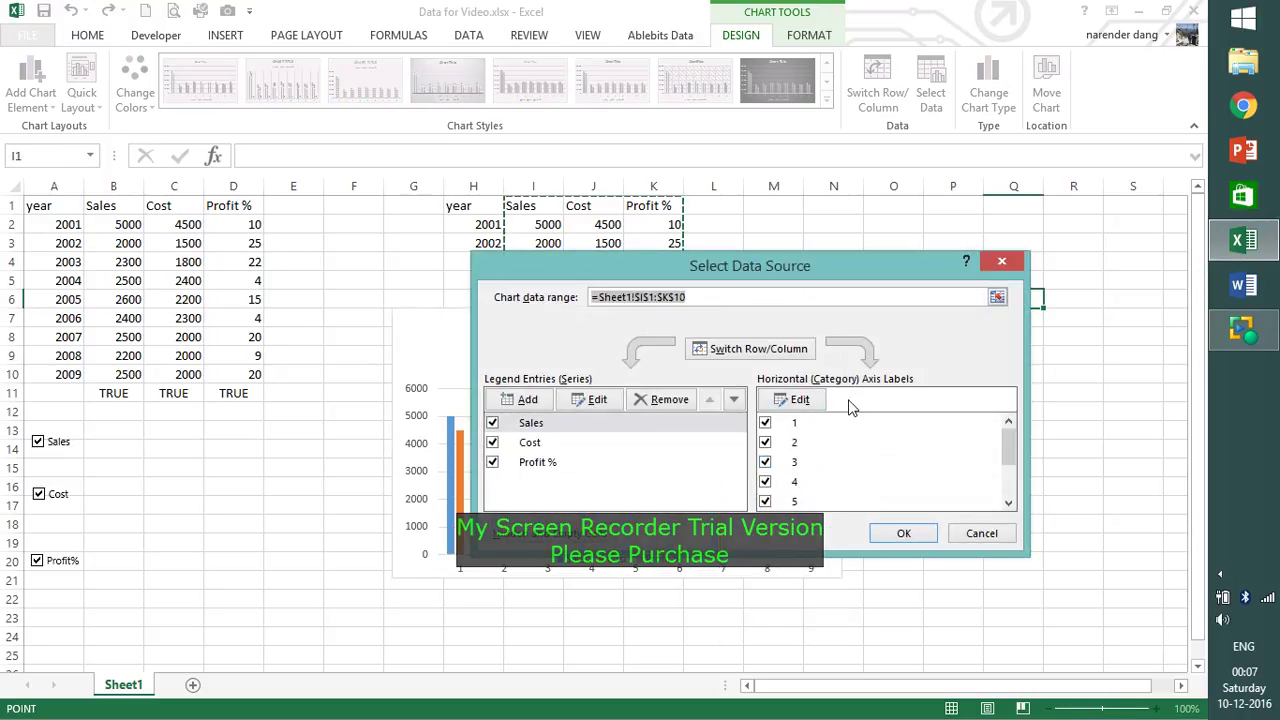
left_click(800, 400)
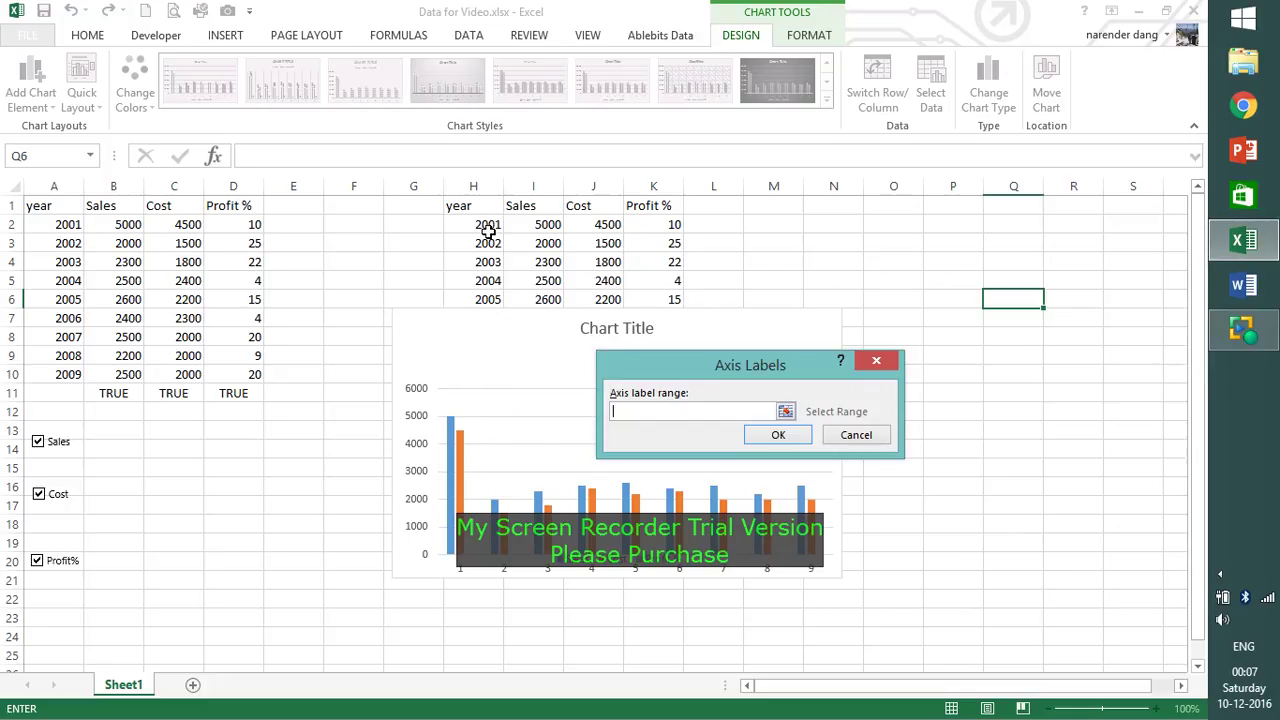
left_click_drag(485, 226, 486, 366)
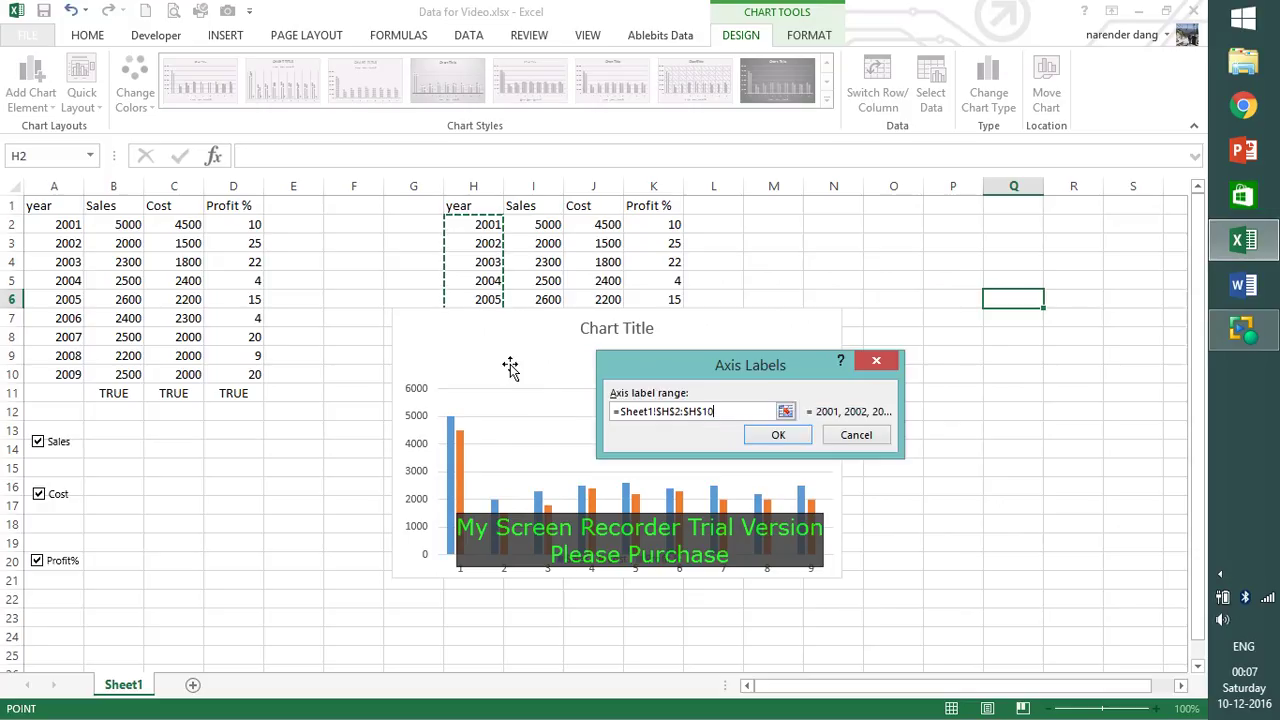
left_click(778, 435)
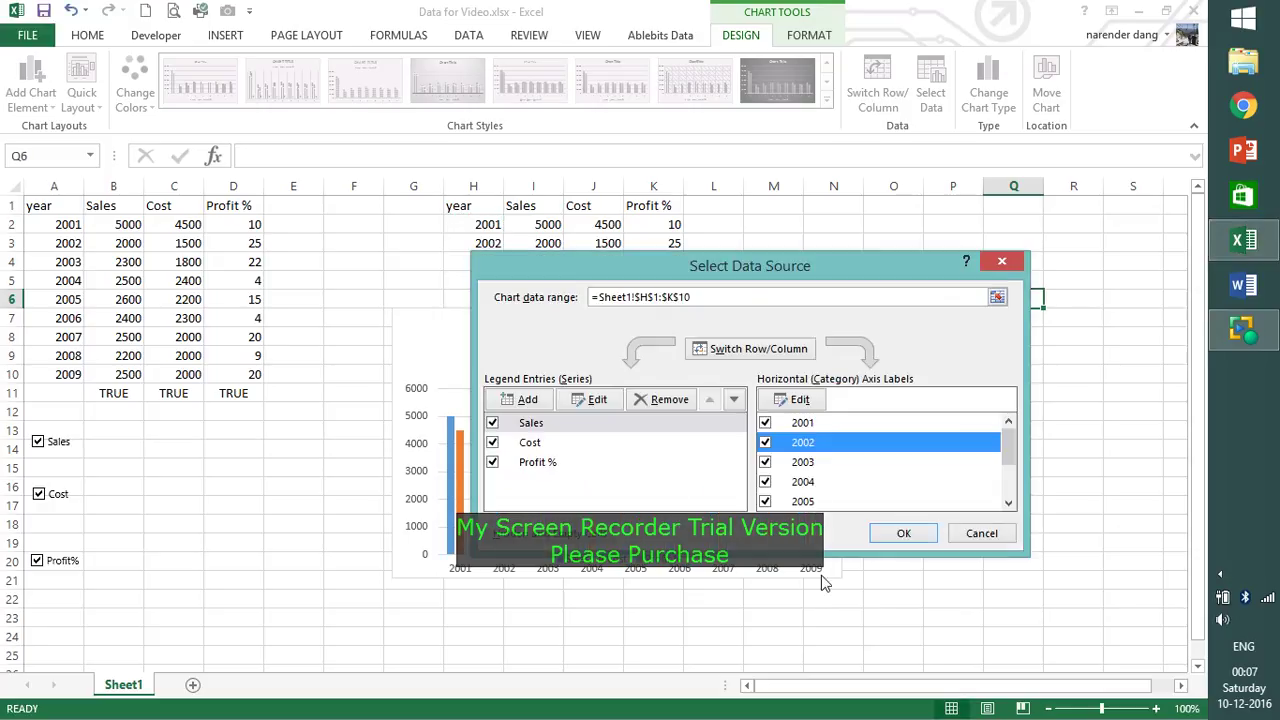
left_click(905, 533)
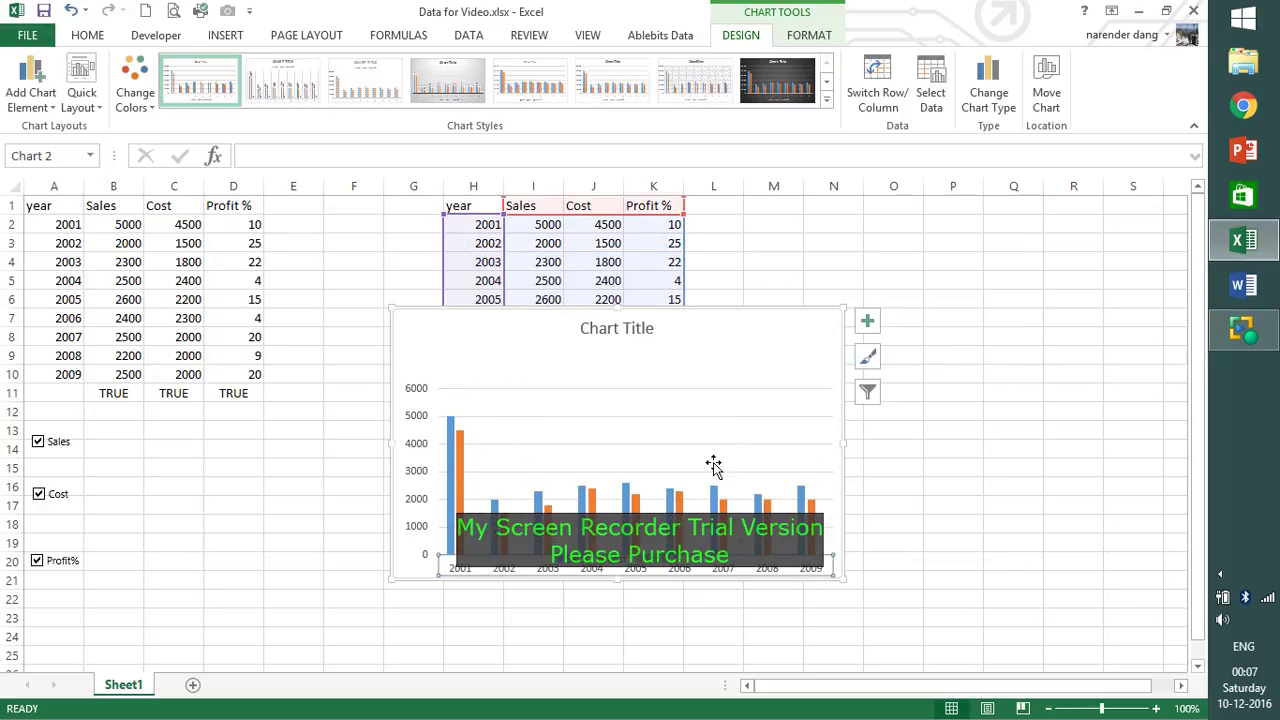
left_click_drag(746, 341, 1039, 232)
mouse_move(1010, 234)
left_mouse_down()
mouse_move(946, 371)
mouse_move(749, 449)
mouse_move(726, 414)
left_mouse_up()
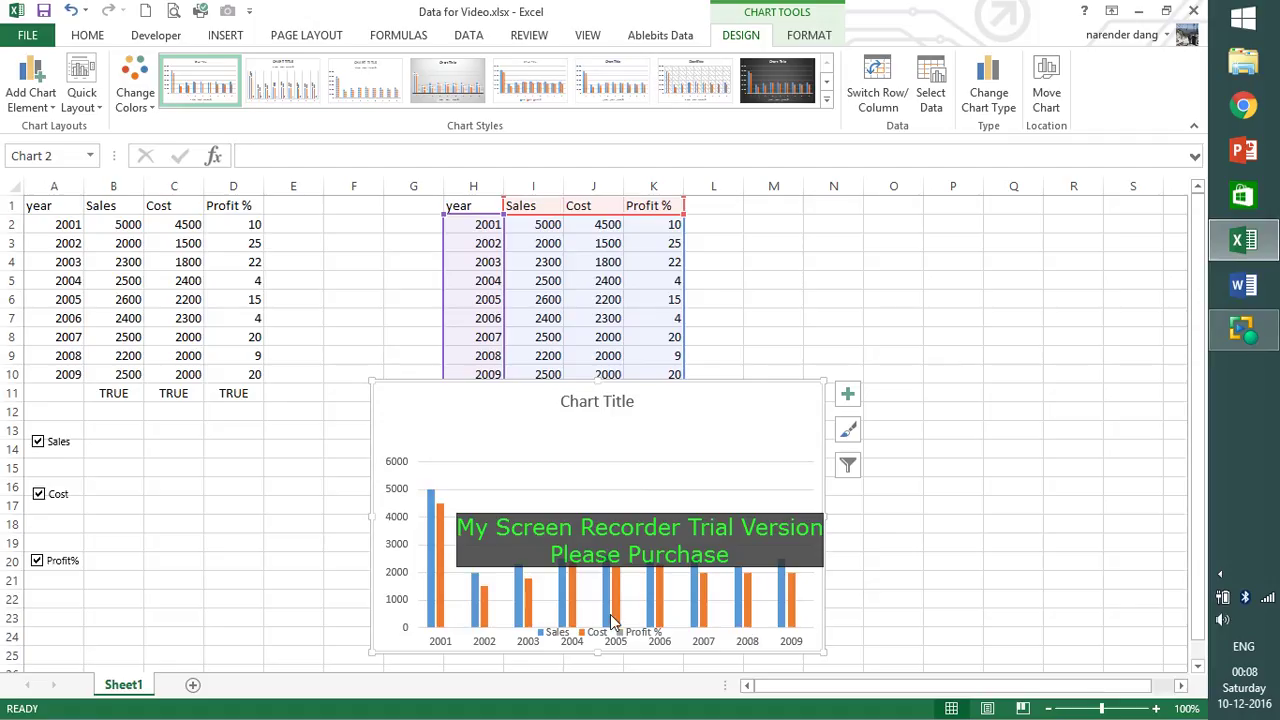
left_click(643, 612)
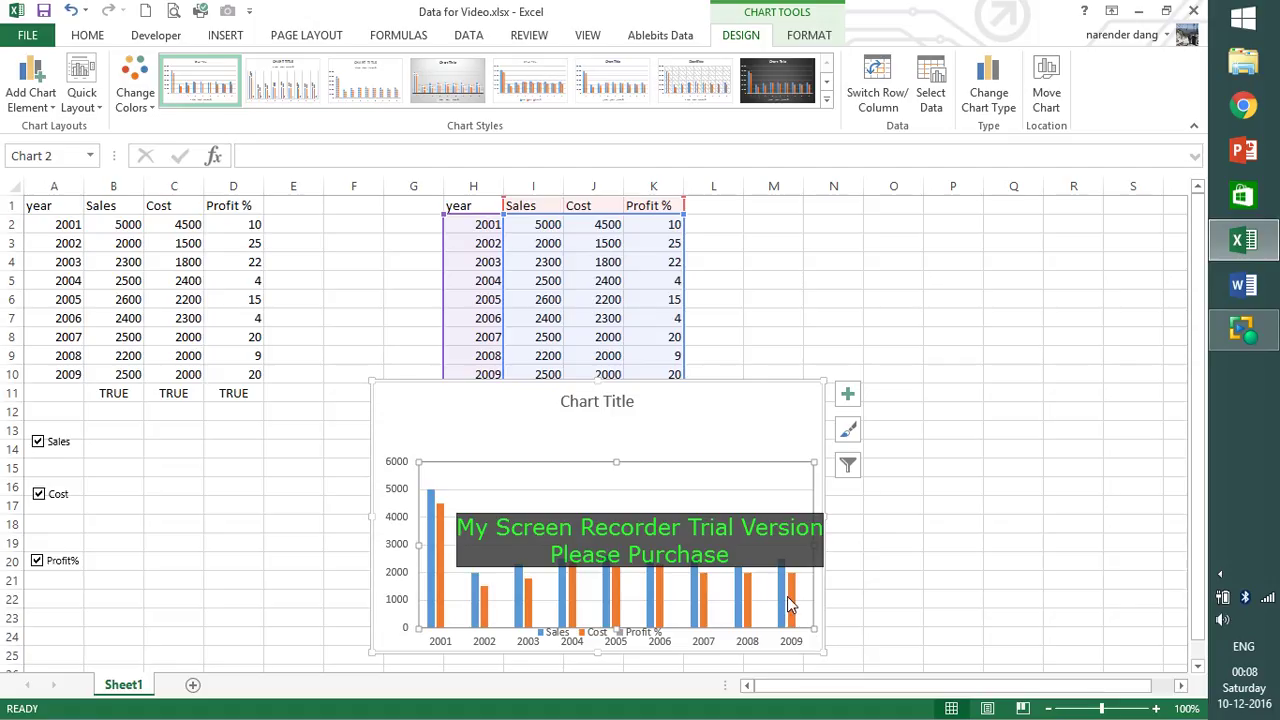
left_click(618, 577)
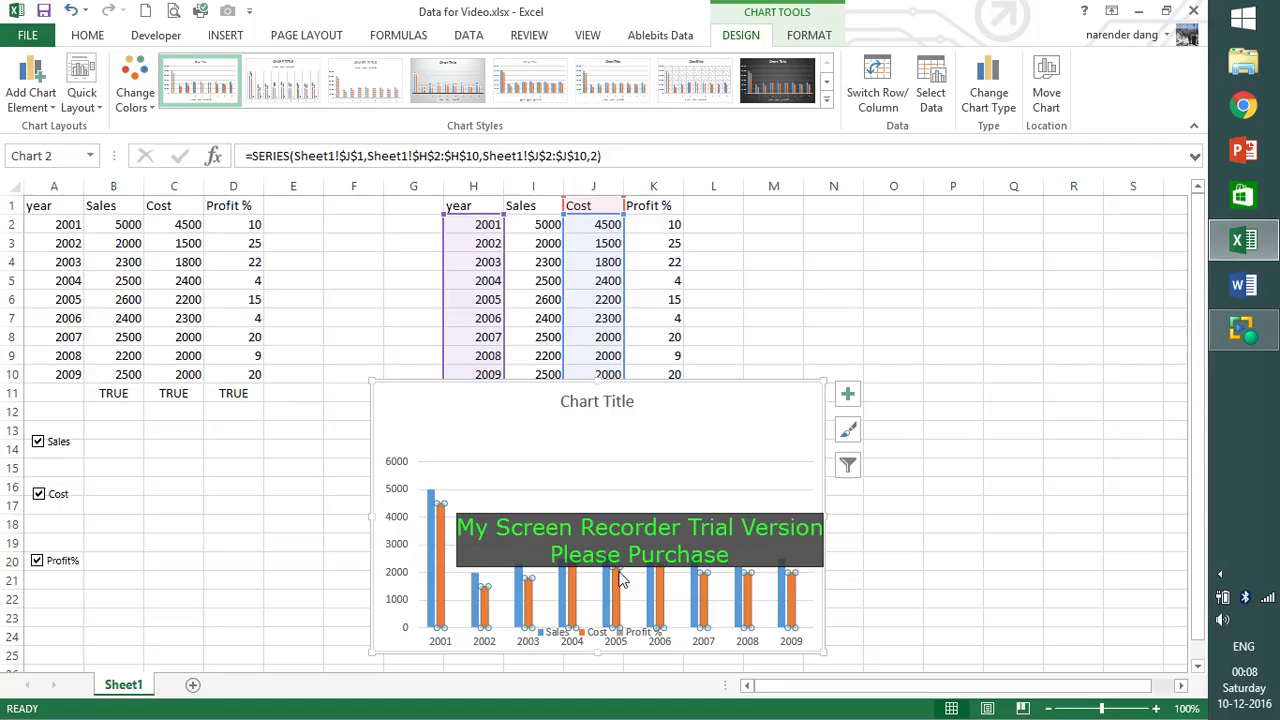
right_click(620, 580)
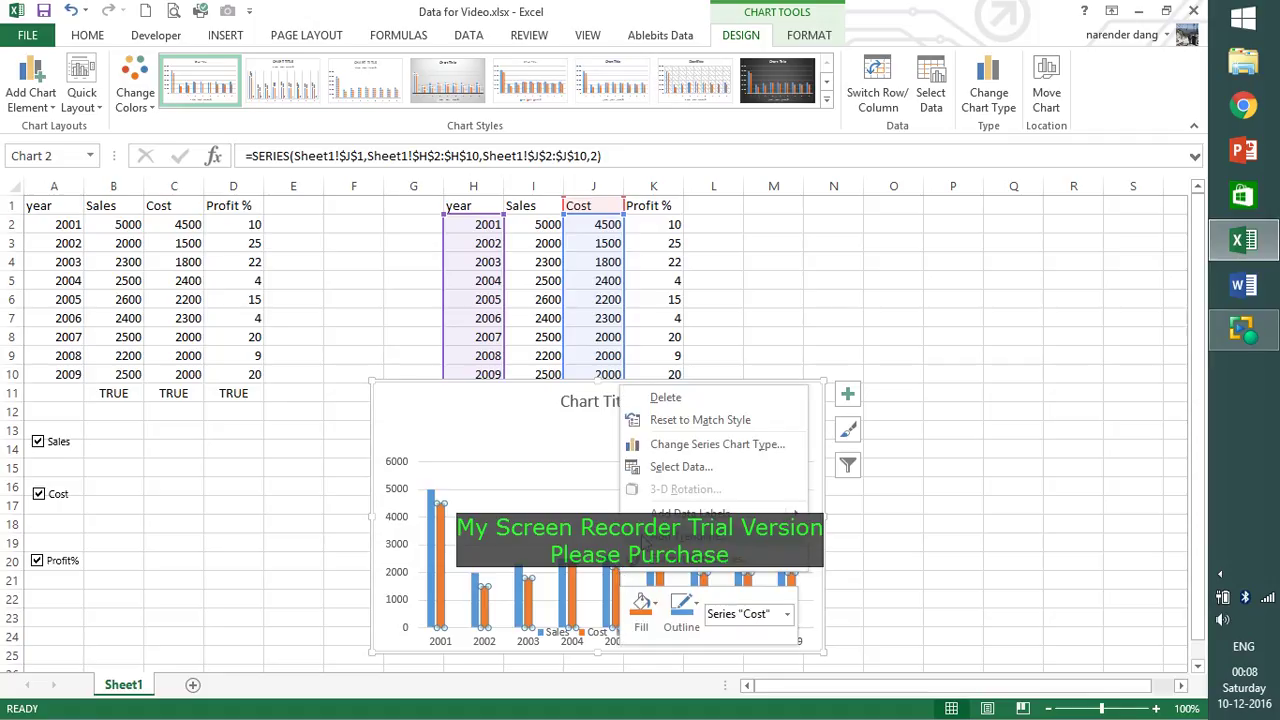
left_click(694, 451)
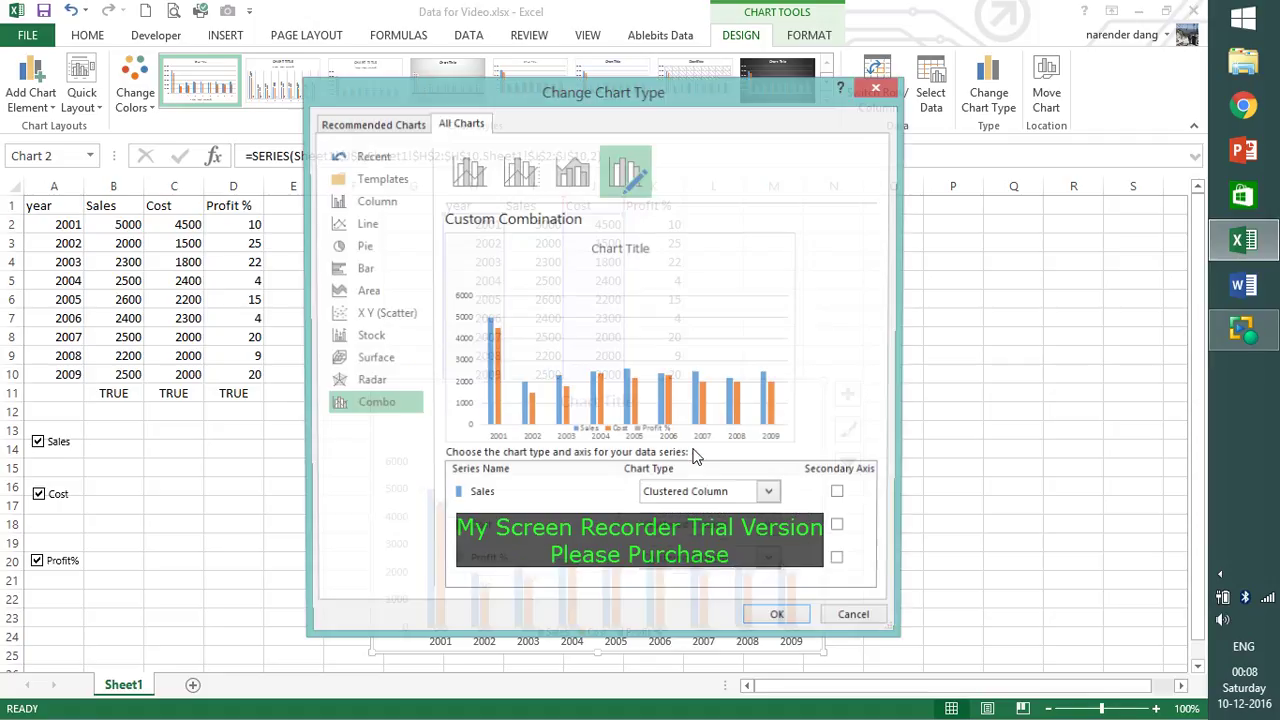
left_click(372, 226)
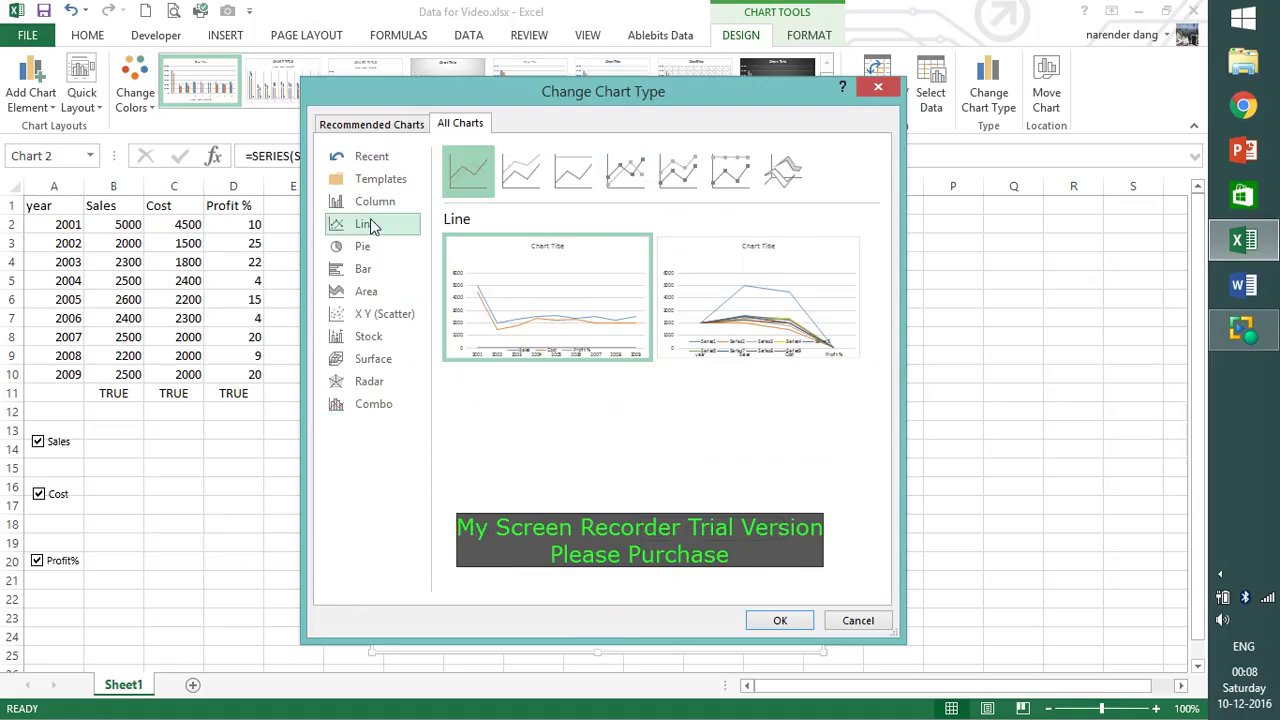
mouse_move(767, 297)
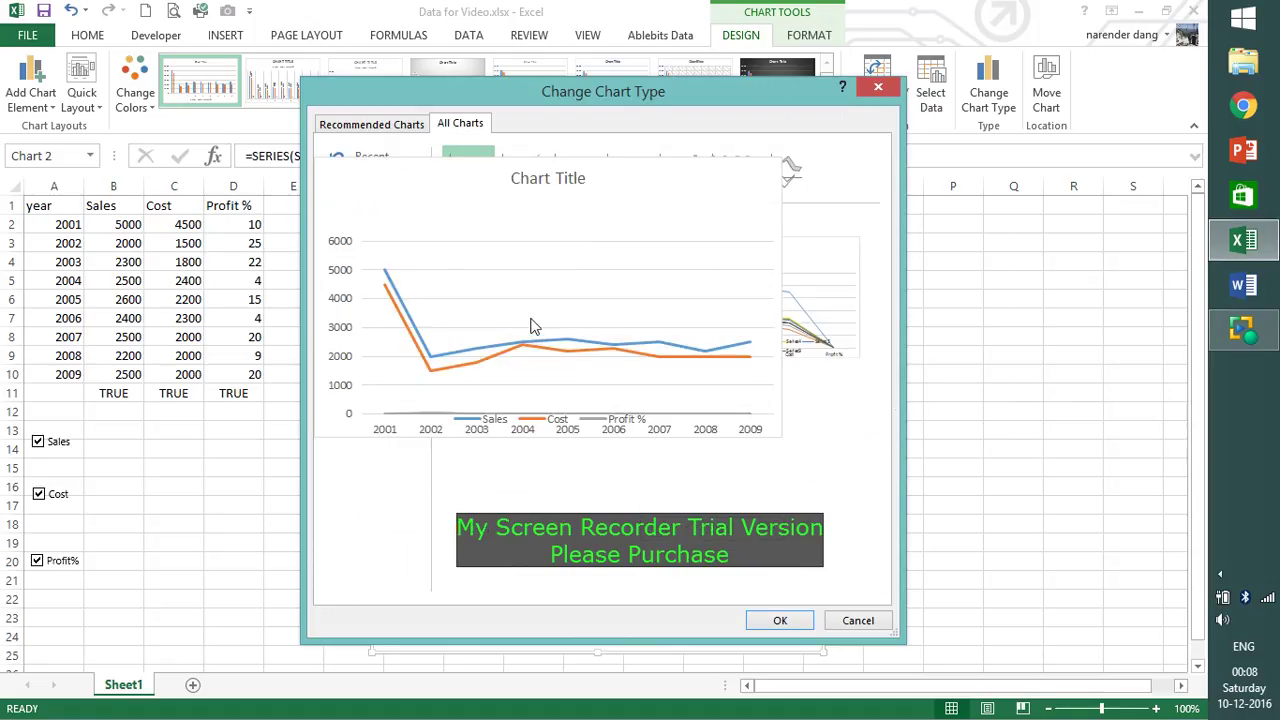
mouse_move(577, 338)
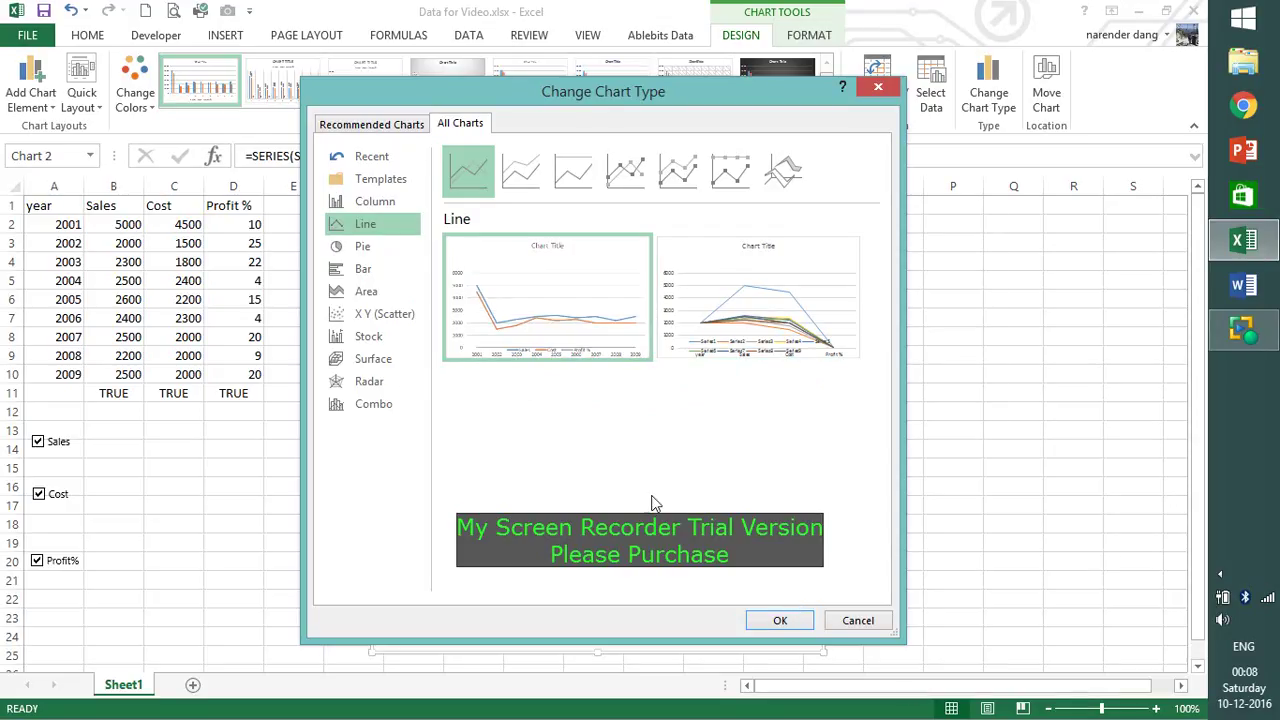
left_click(860, 622)
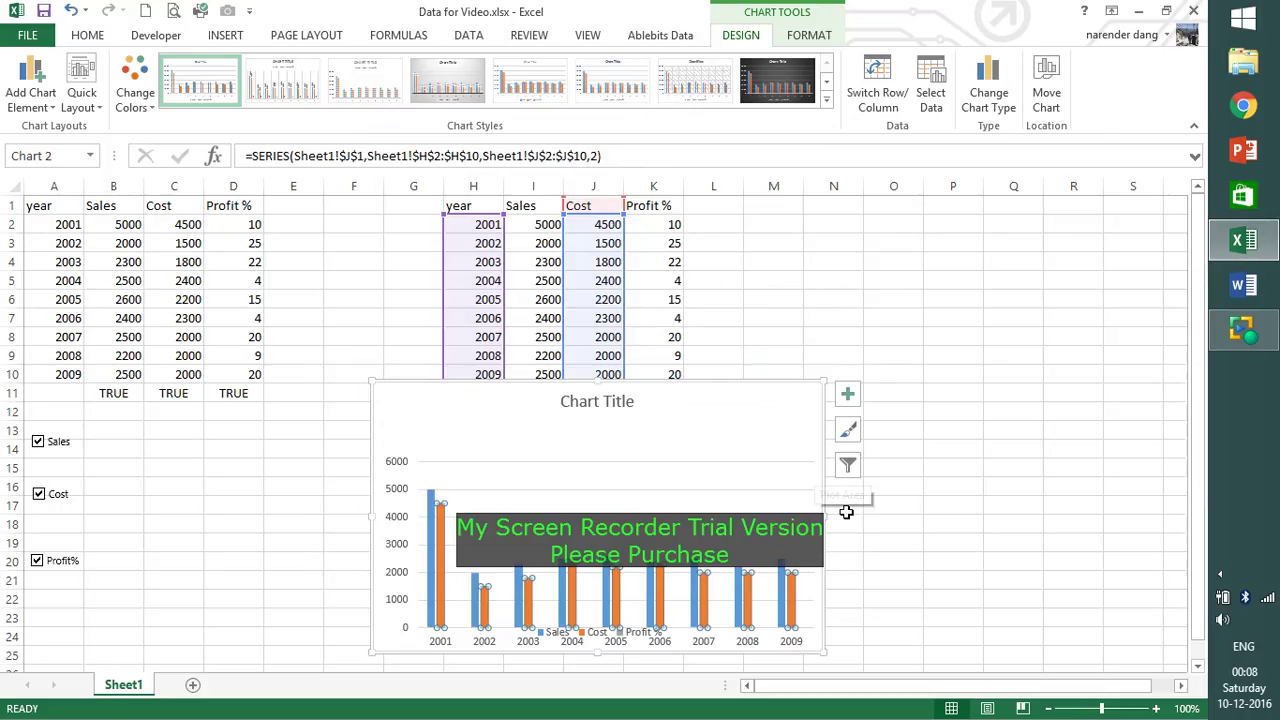
left_click(934, 527)
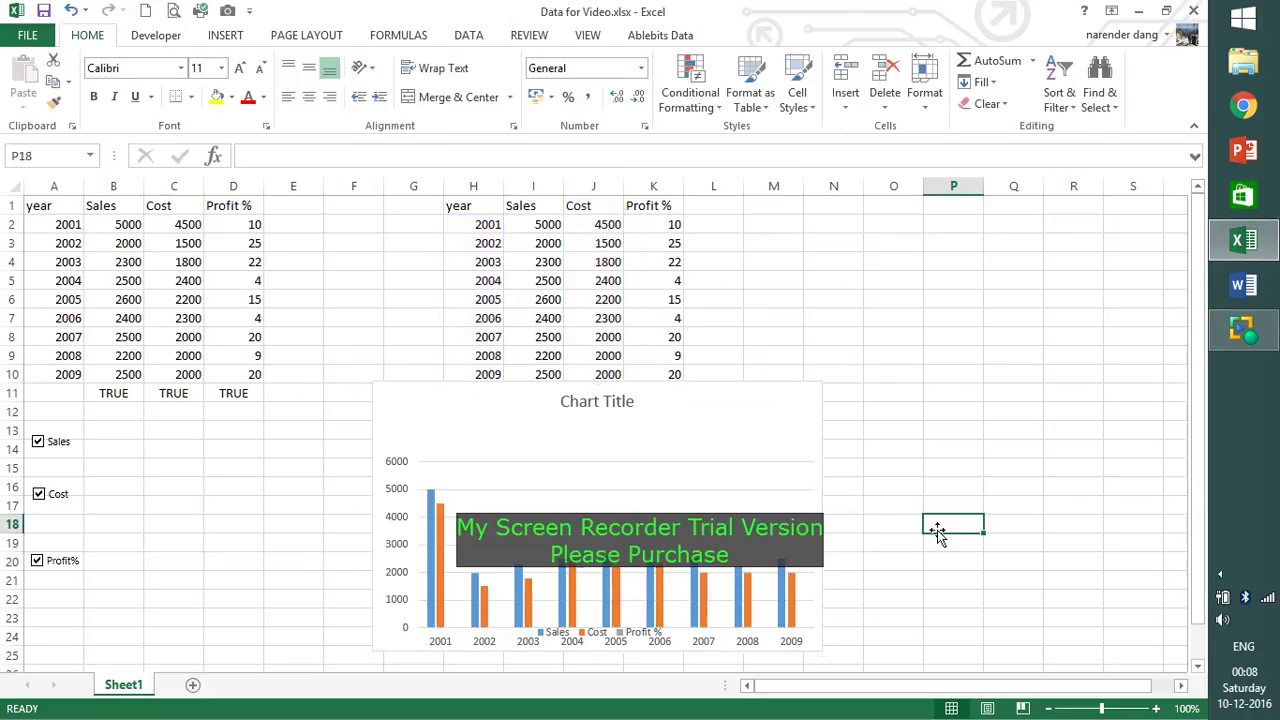
Step: Move the chart beside the duplicate table, and test its series by unticking and re-ticking the Sales and Cost check boxes
left_click(661, 435)
left_click_drag(661, 435, 976, 242)
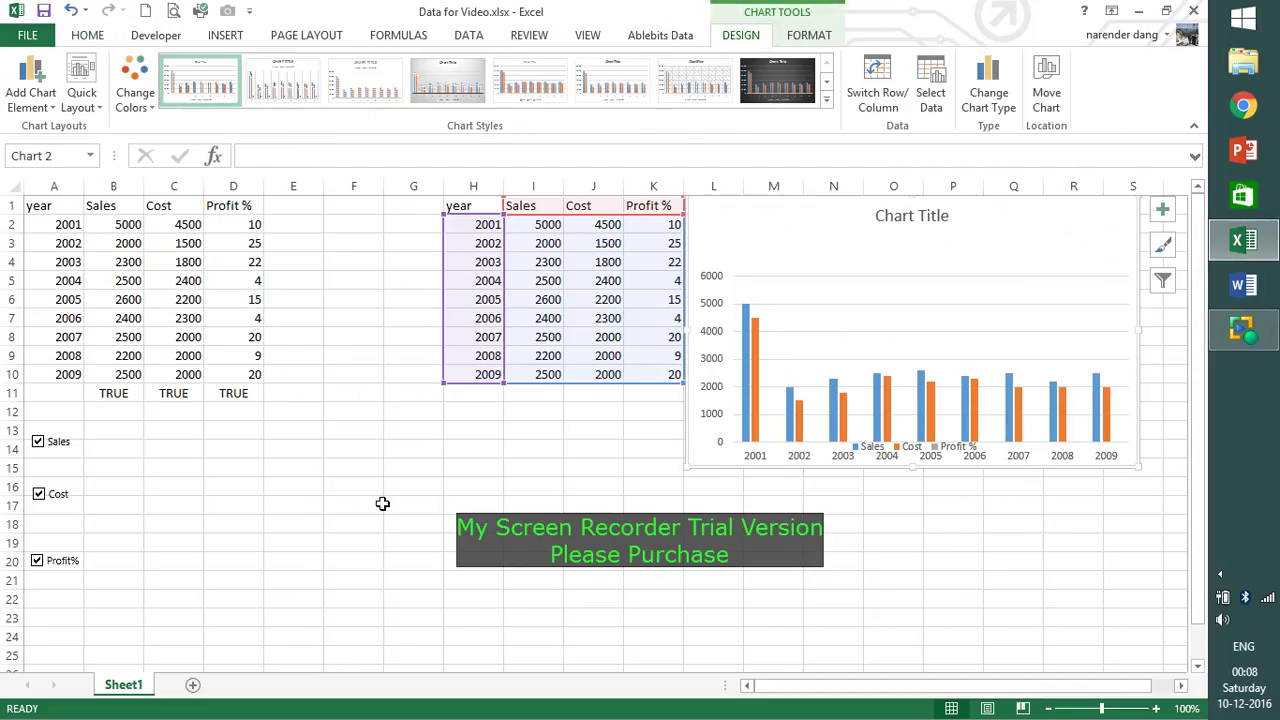
left_click(37, 443)
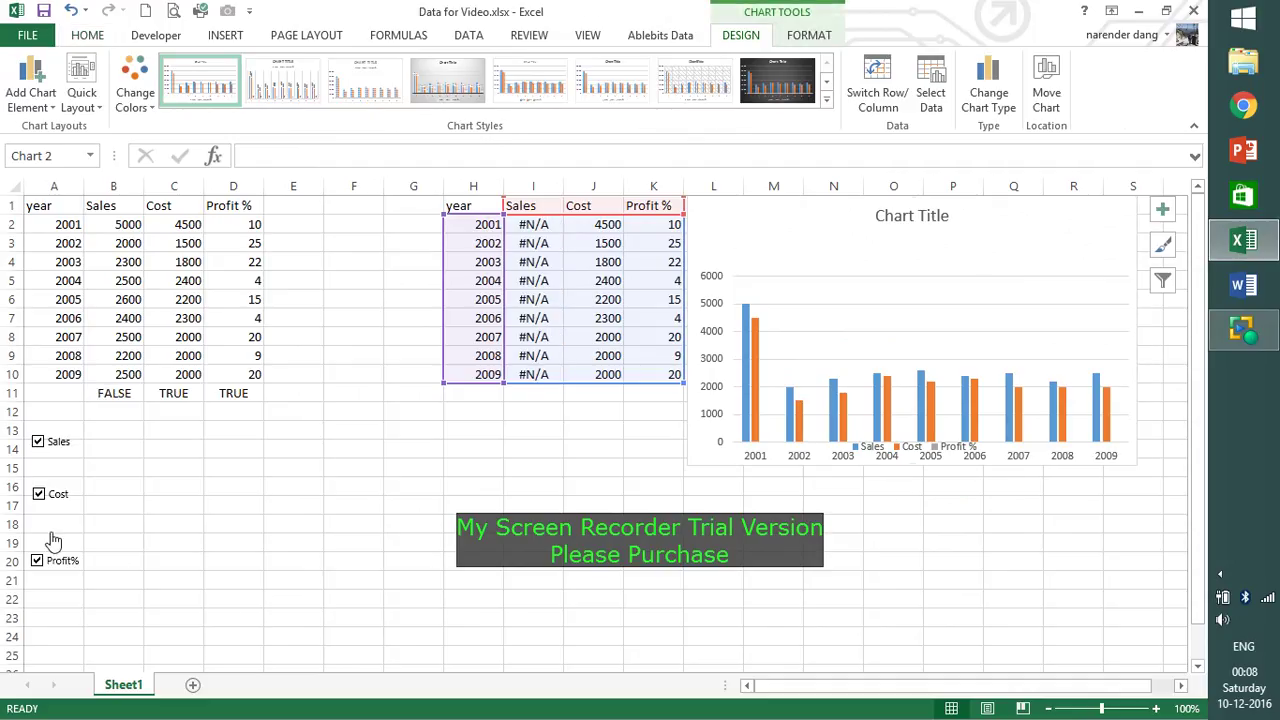
left_click(38, 497)
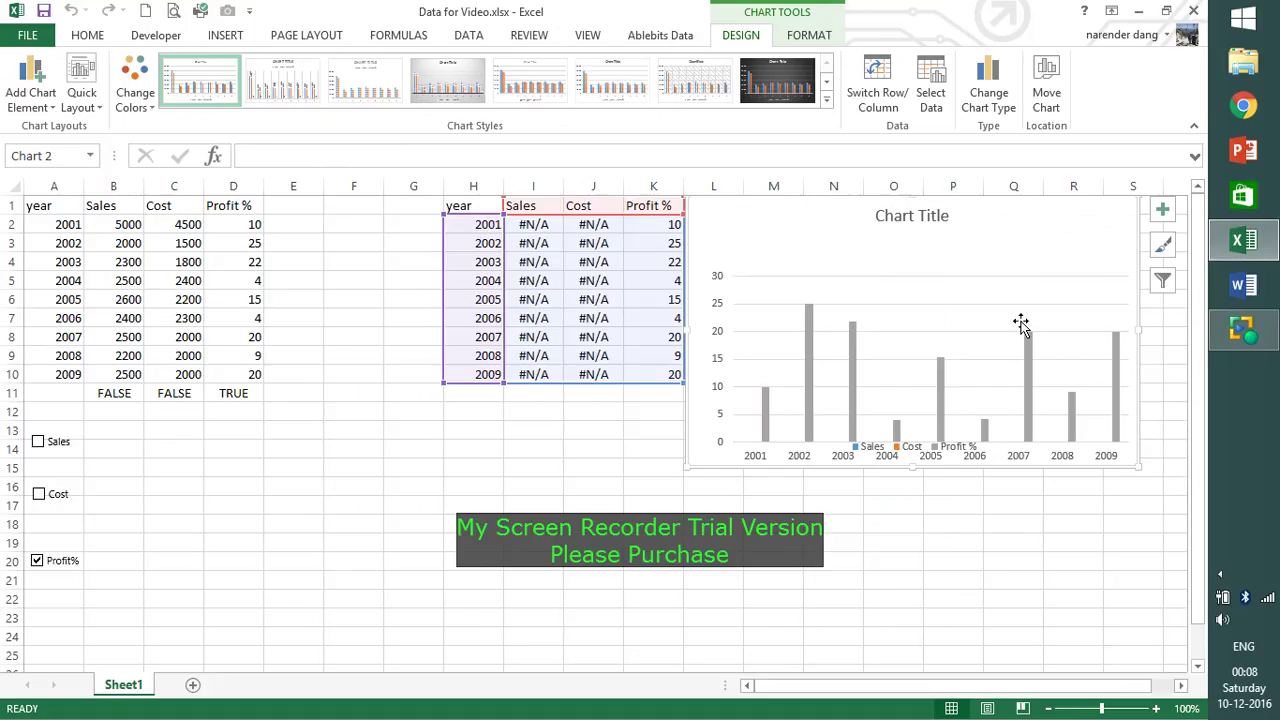
left_click(38, 497)
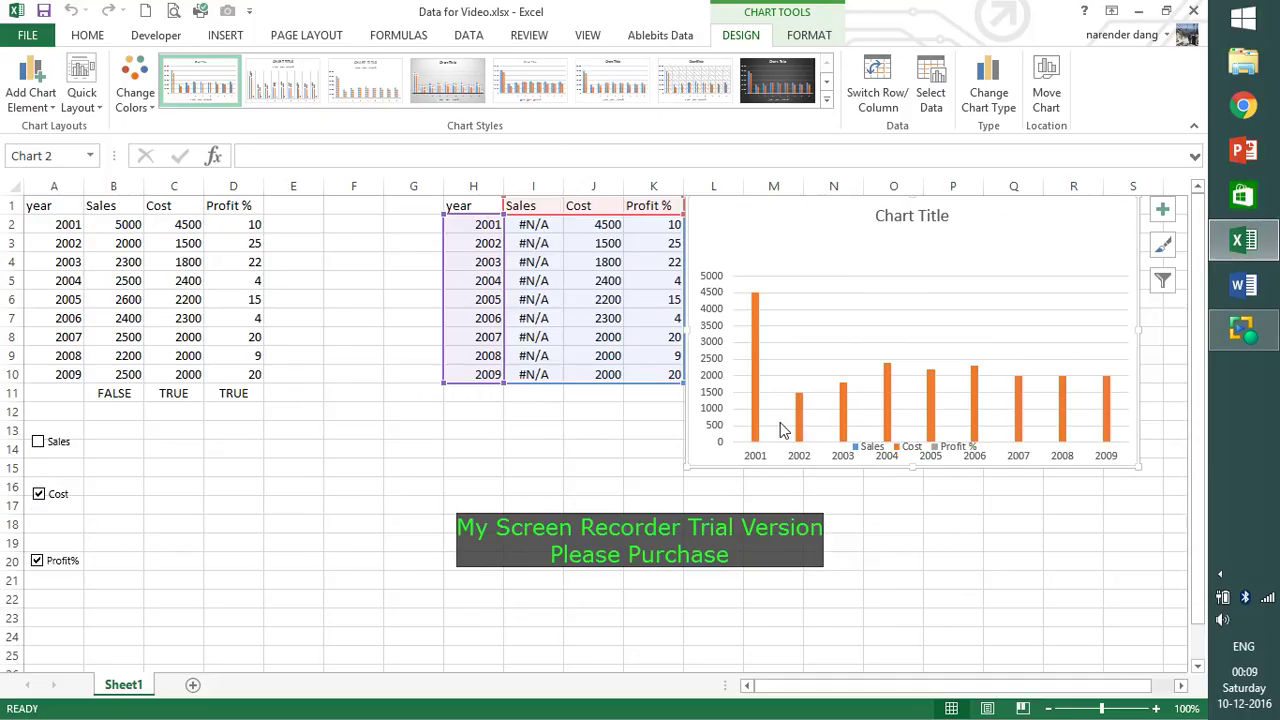
left_click(38, 442)
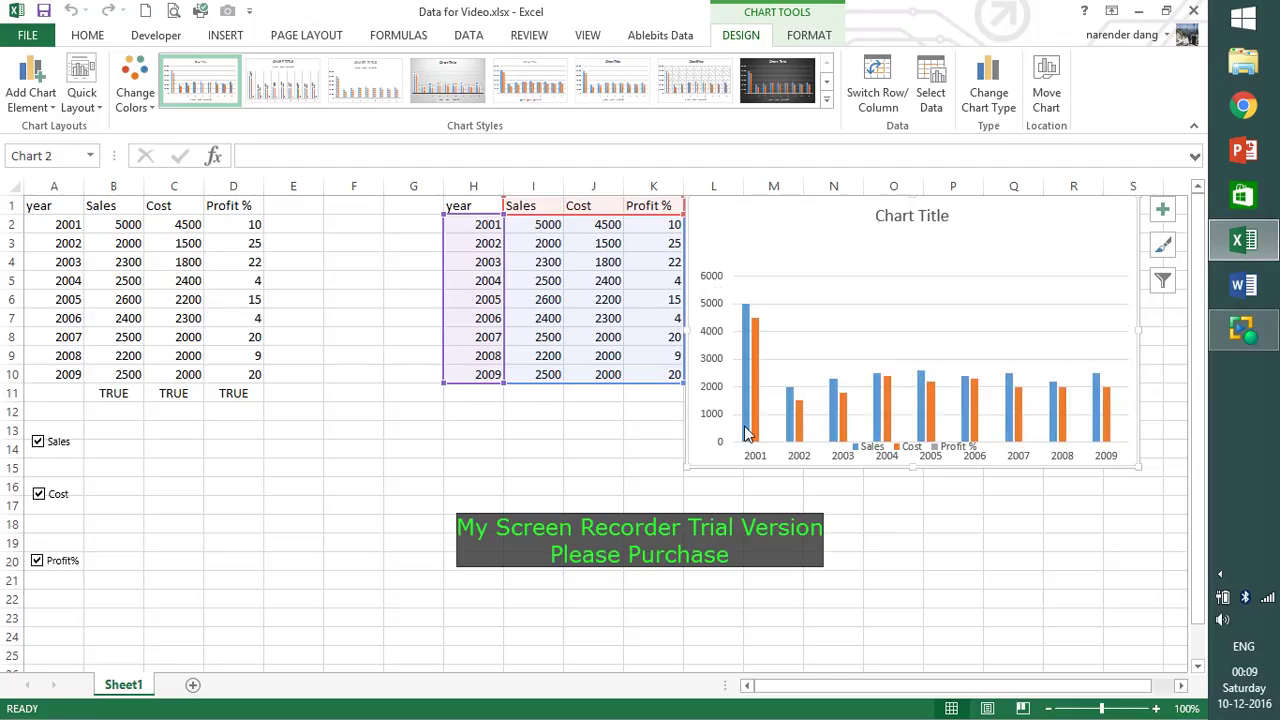
Step: Try to select the Profit % columns in the chart, and reposition the chart at about K7:R21
left_click_drag(886, 258, 566, 257)
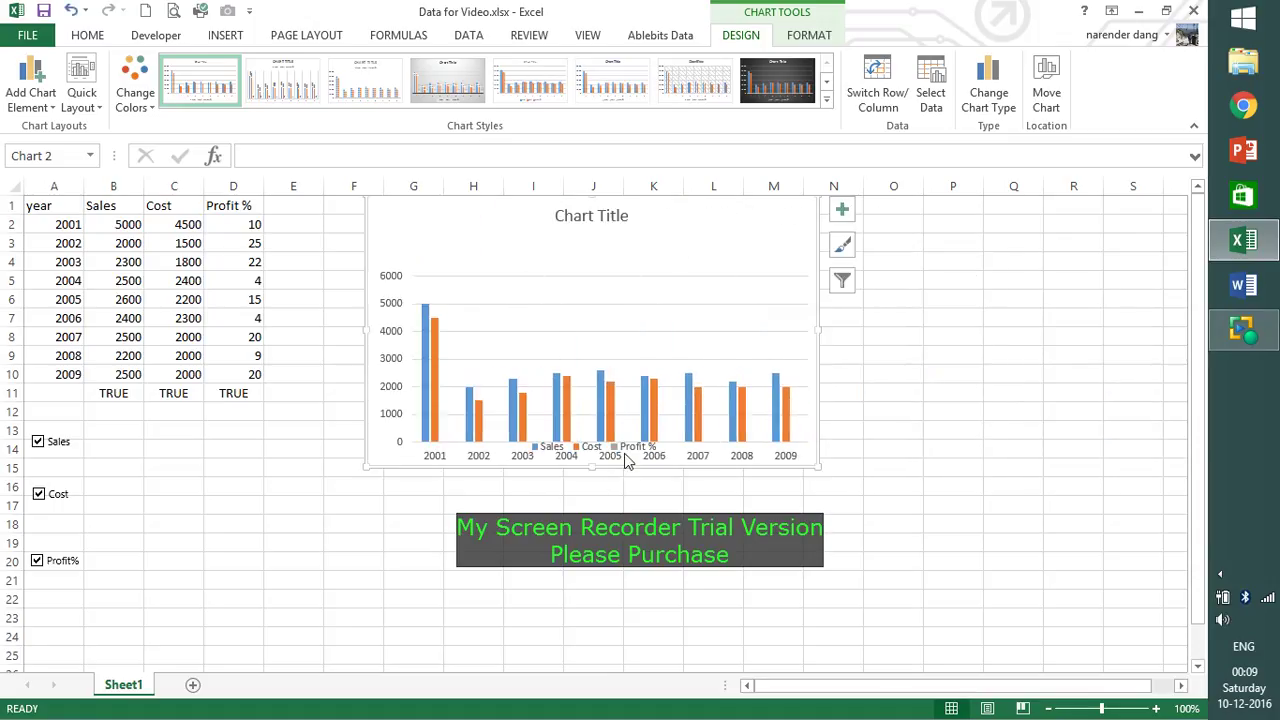
left_click(658, 440)
left_click(702, 445)
left_click(703, 437)
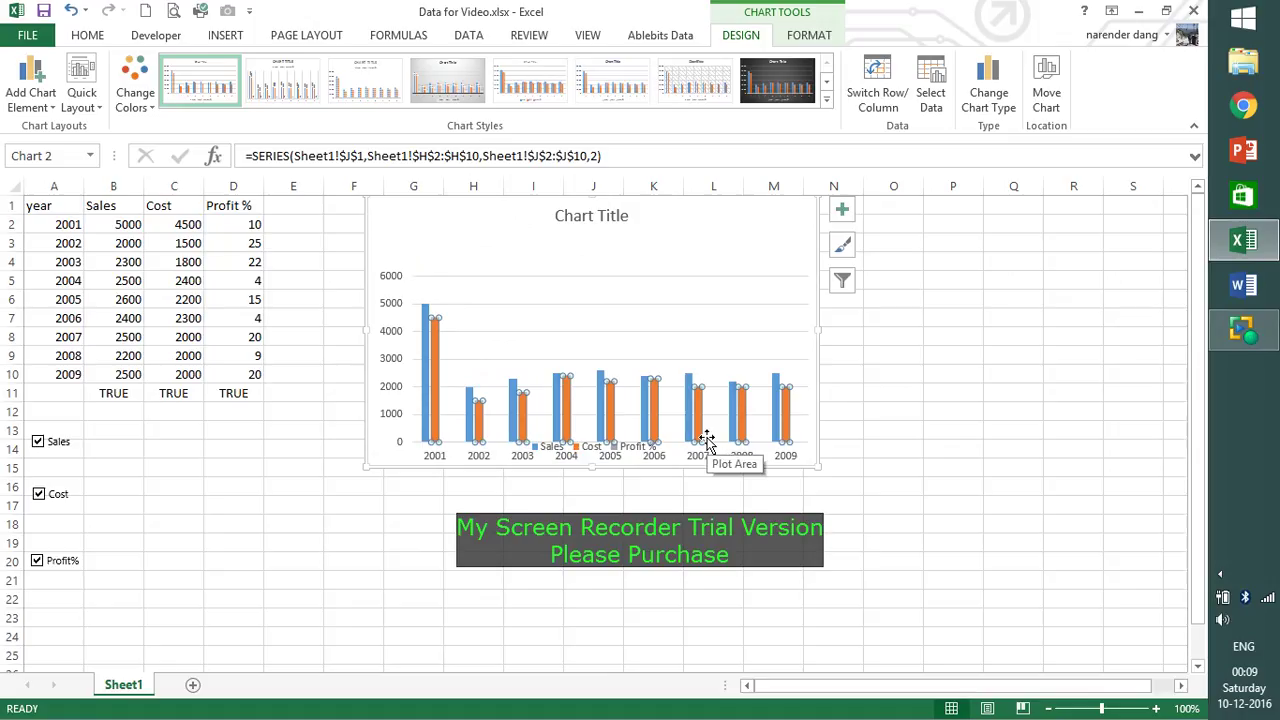
left_click(716, 437)
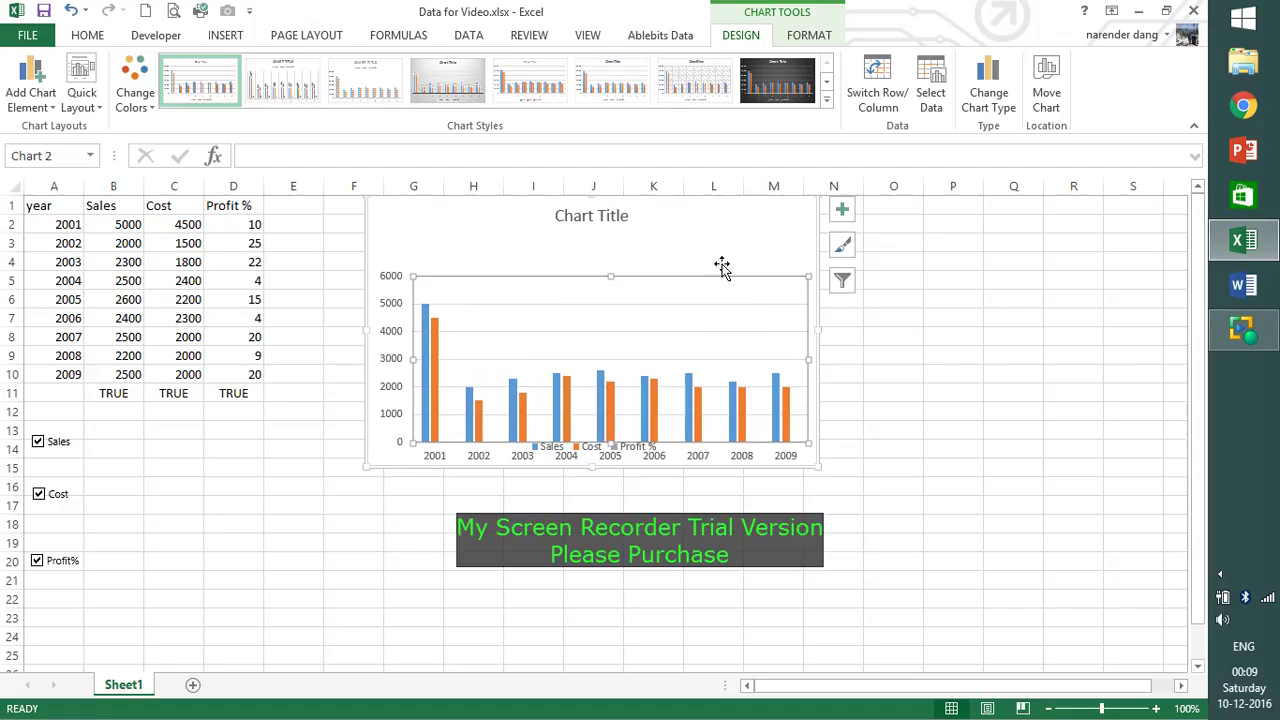
left_click_drag(707, 237, 953, 363)
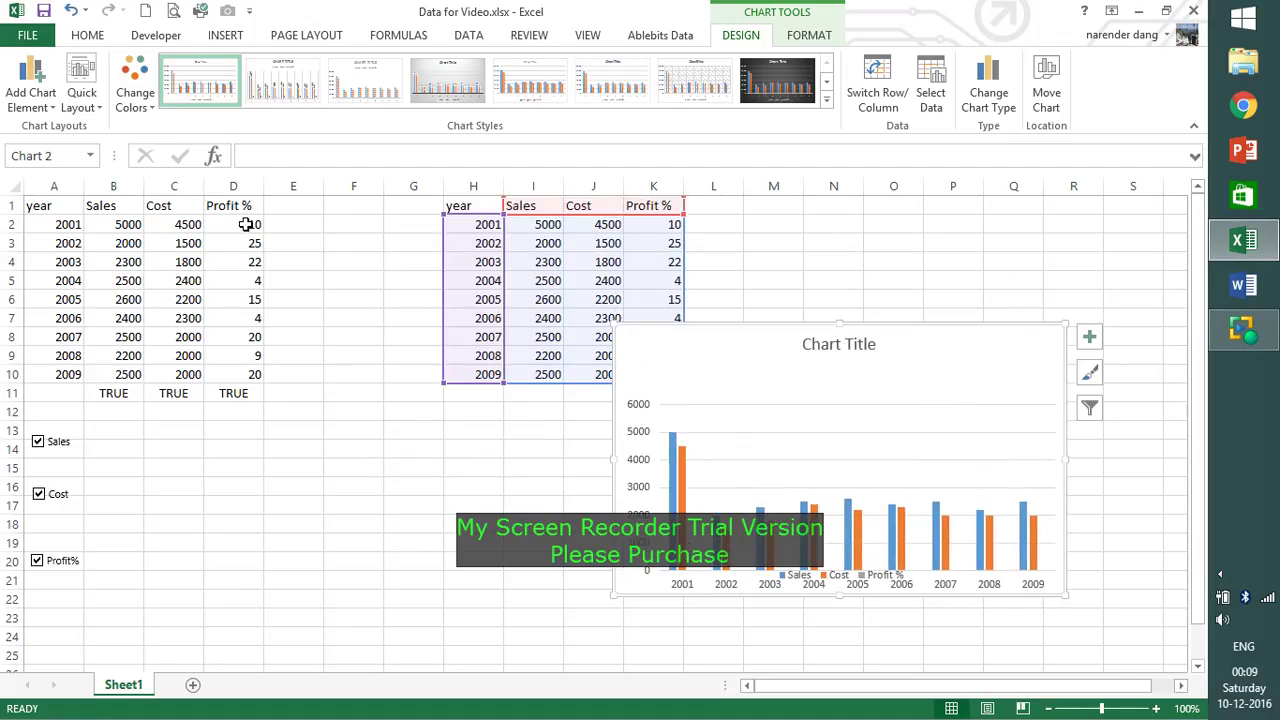
Step: Set the 2001 Profit % value in D2 to 4000 so its column is tall enough to select in the chart
left_click(245, 224)
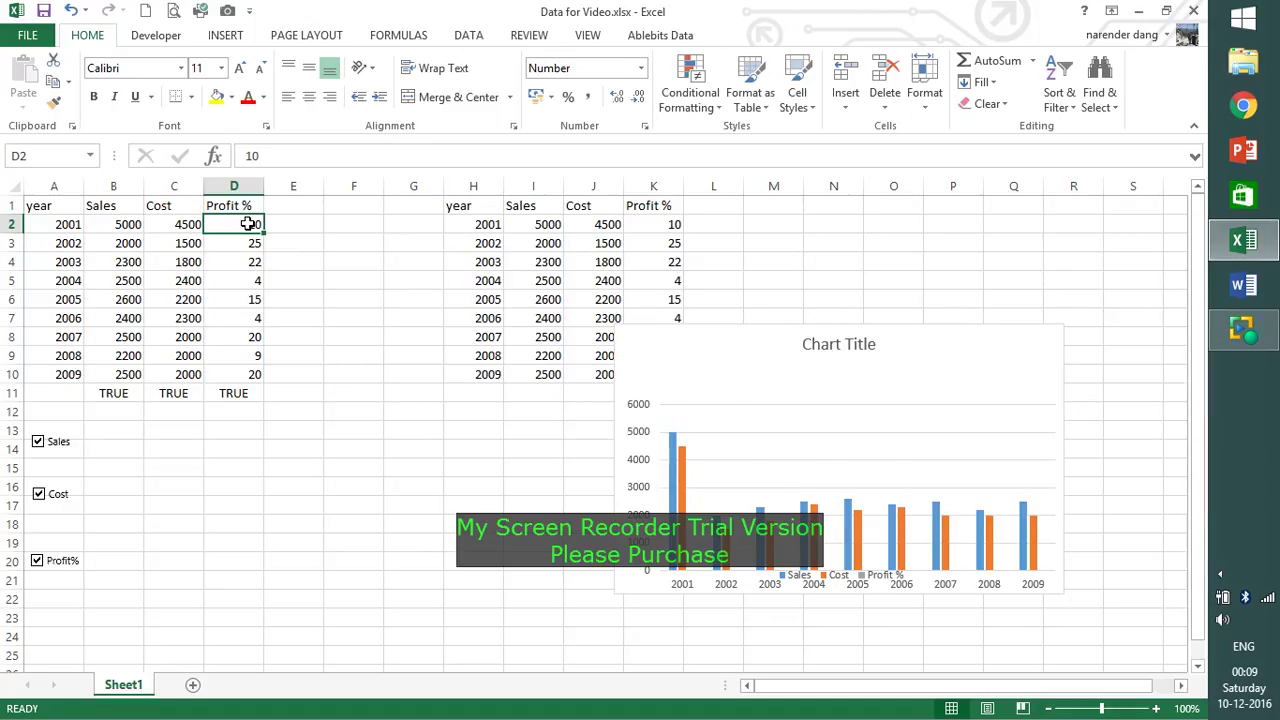
type("4000")
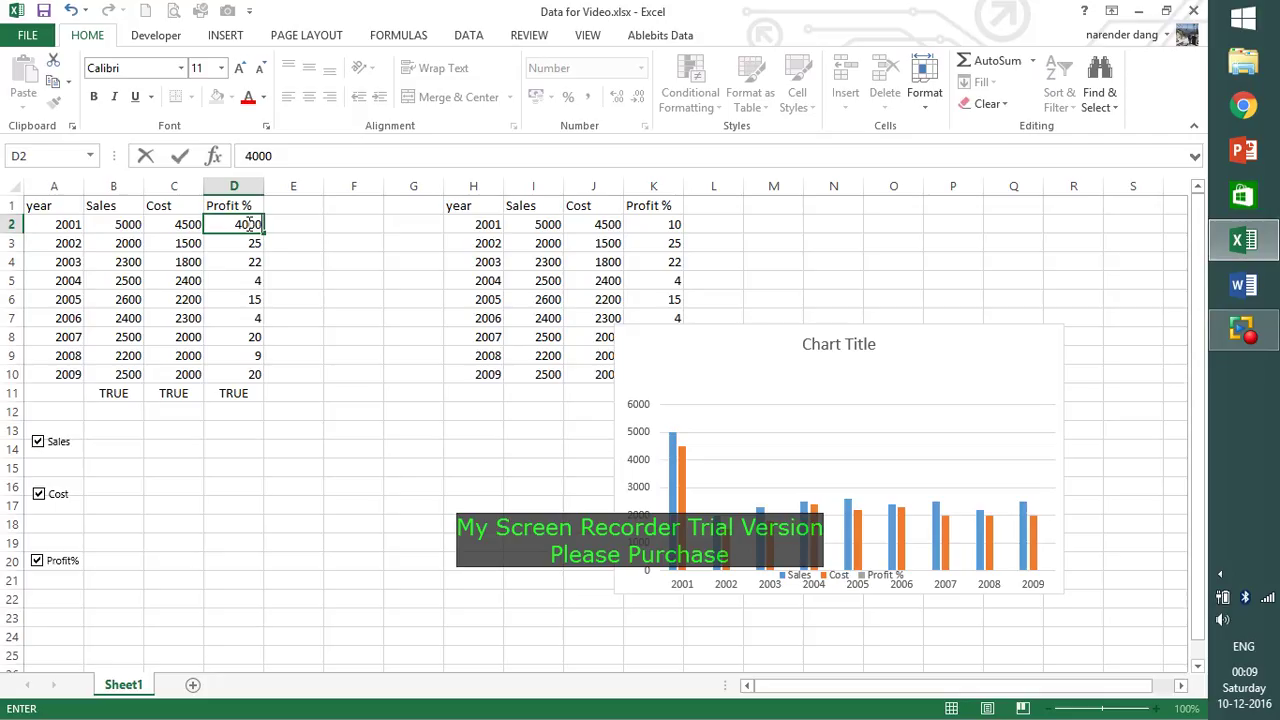
key("Return")
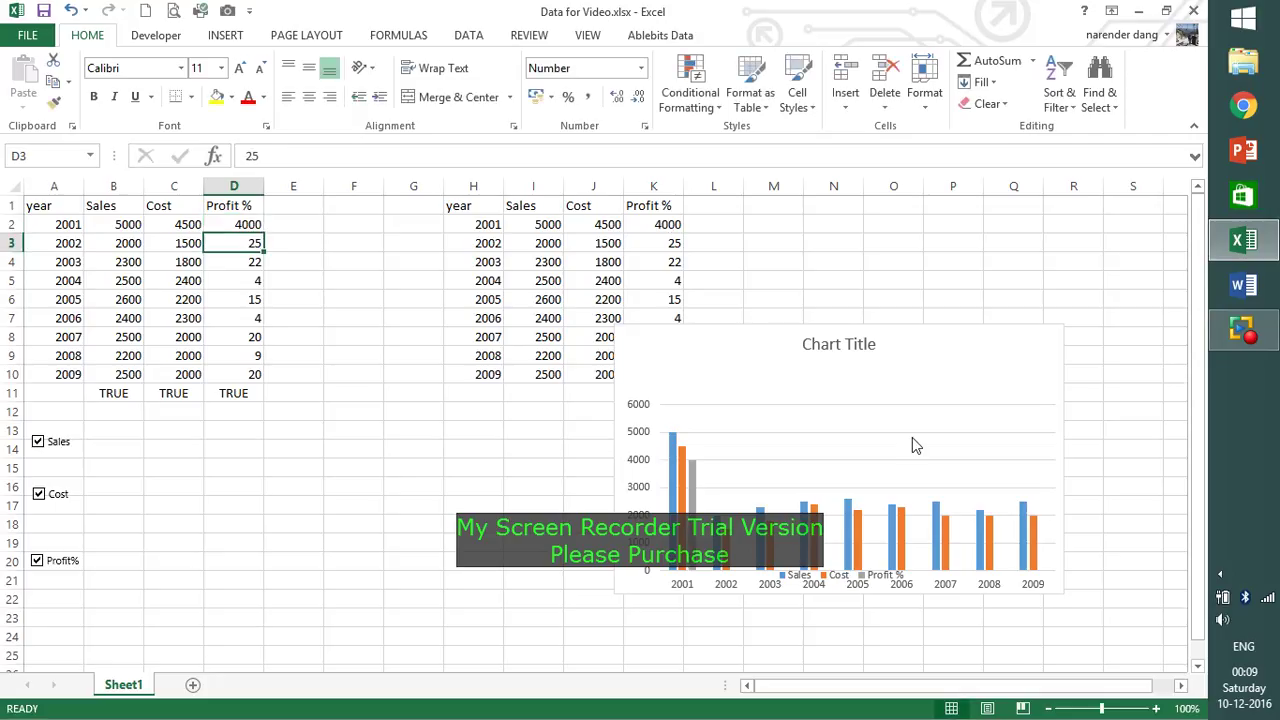
Step: Select the Profit % series in the chart and apply the basic Line chart type
left_click(692, 461)
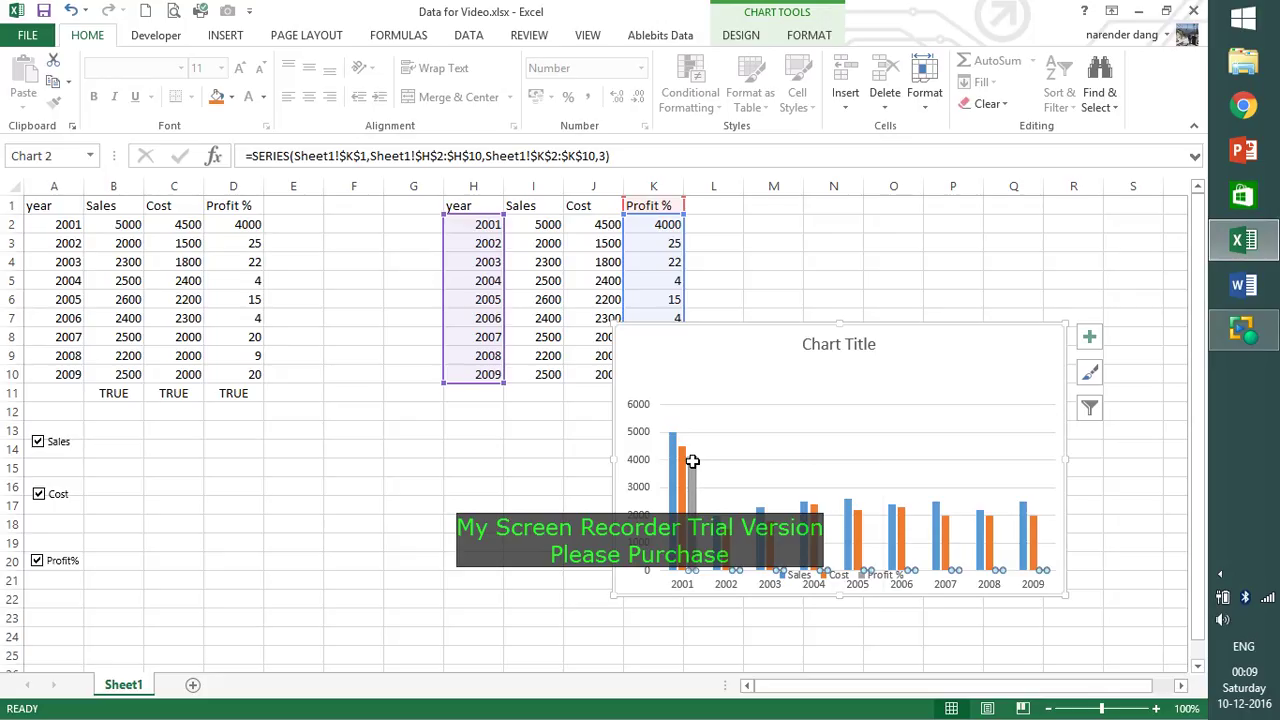
right_click(692, 461)
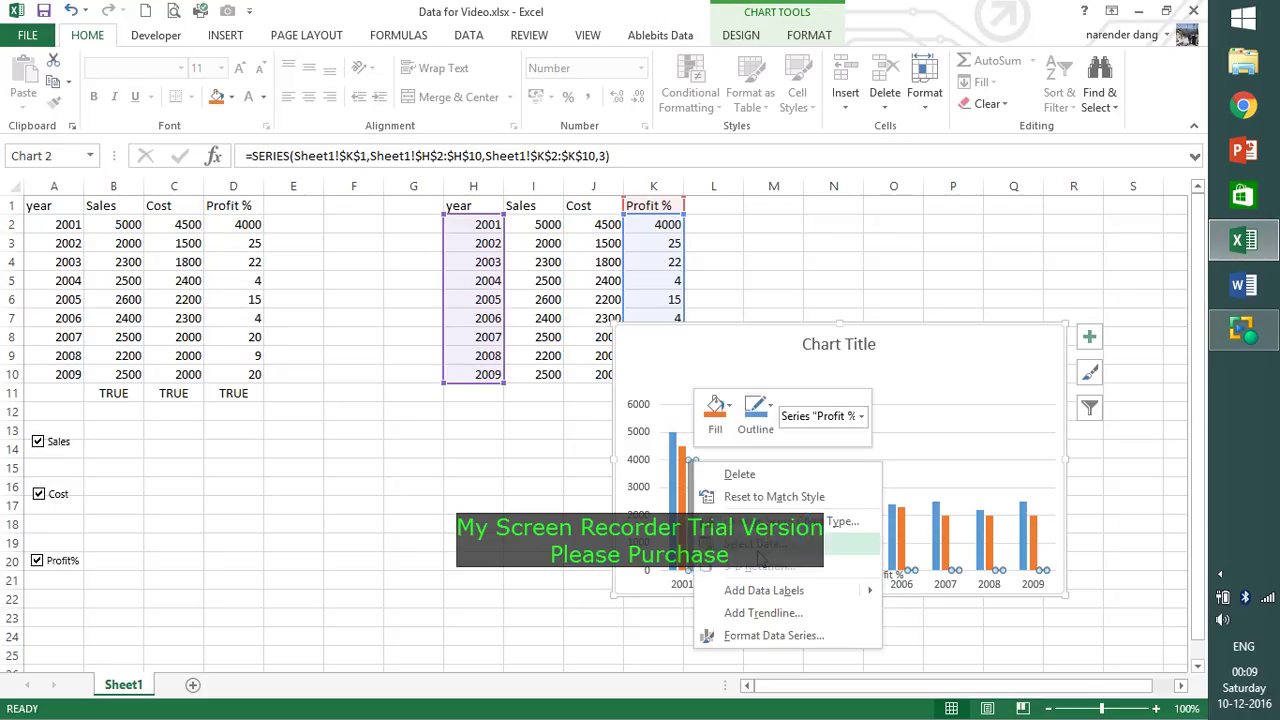
left_click(790, 521)
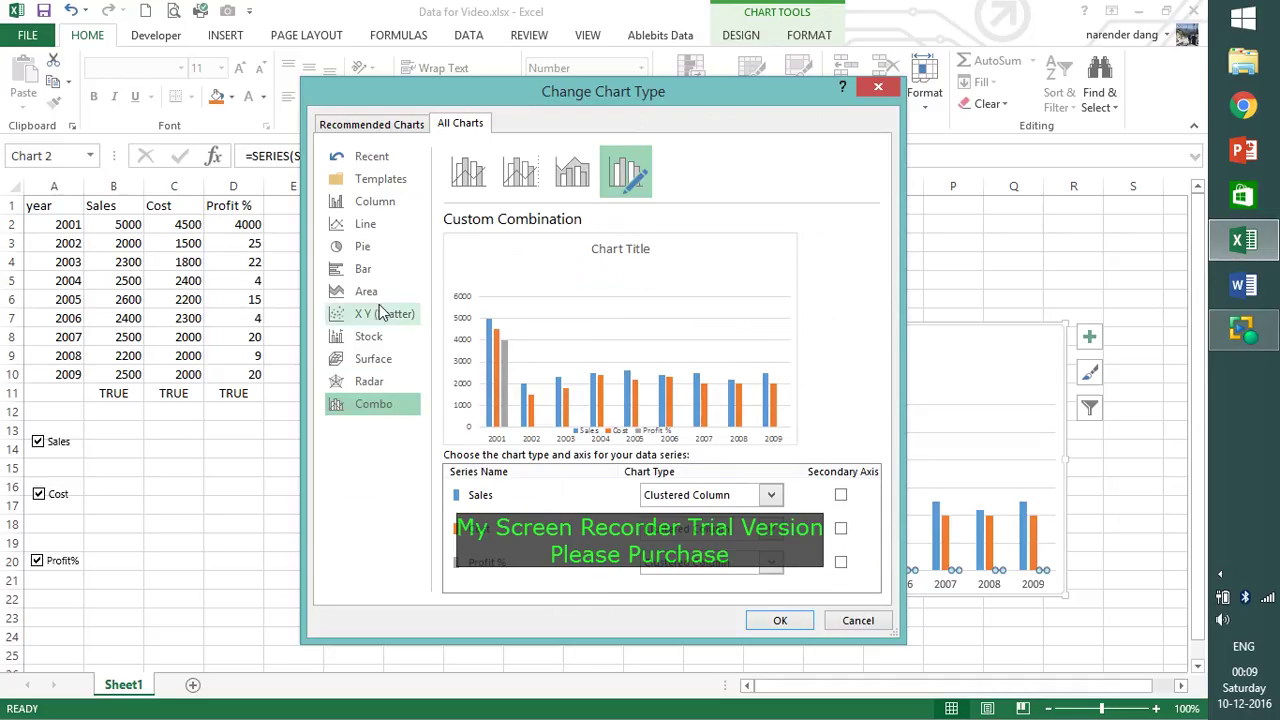
left_click(373, 229)
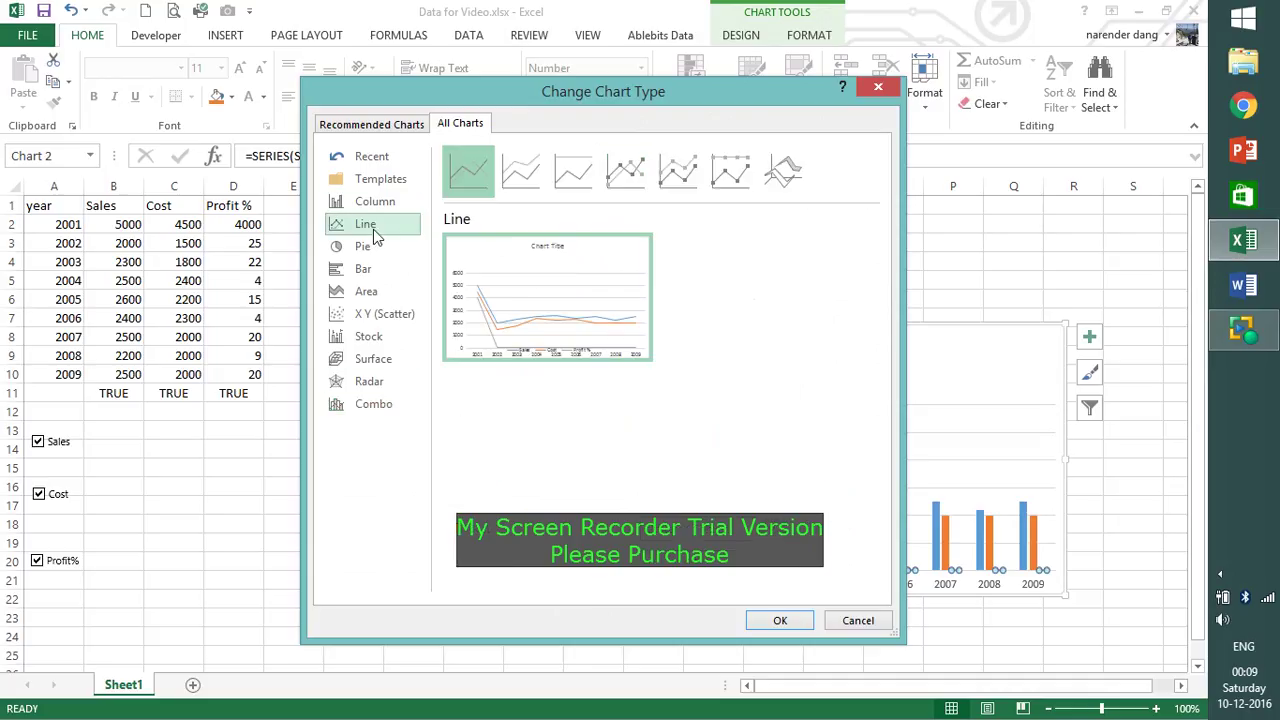
mouse_move(591, 347)
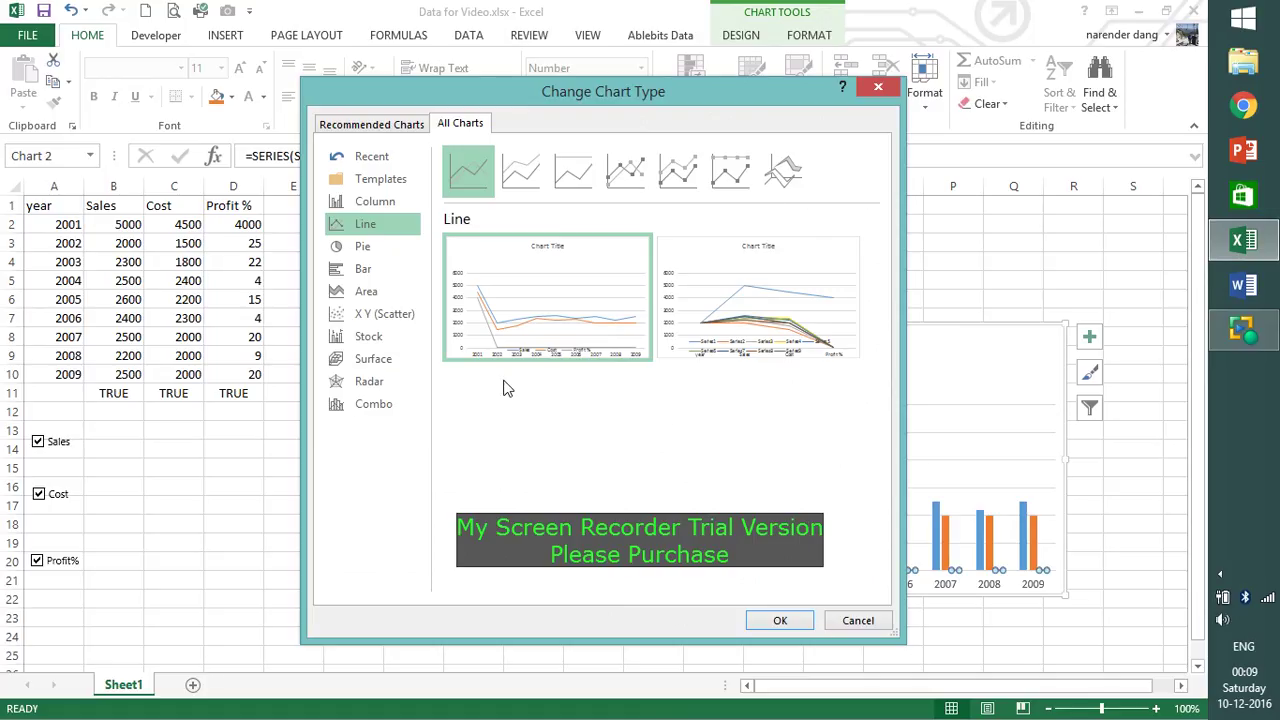
left_click(779, 619)
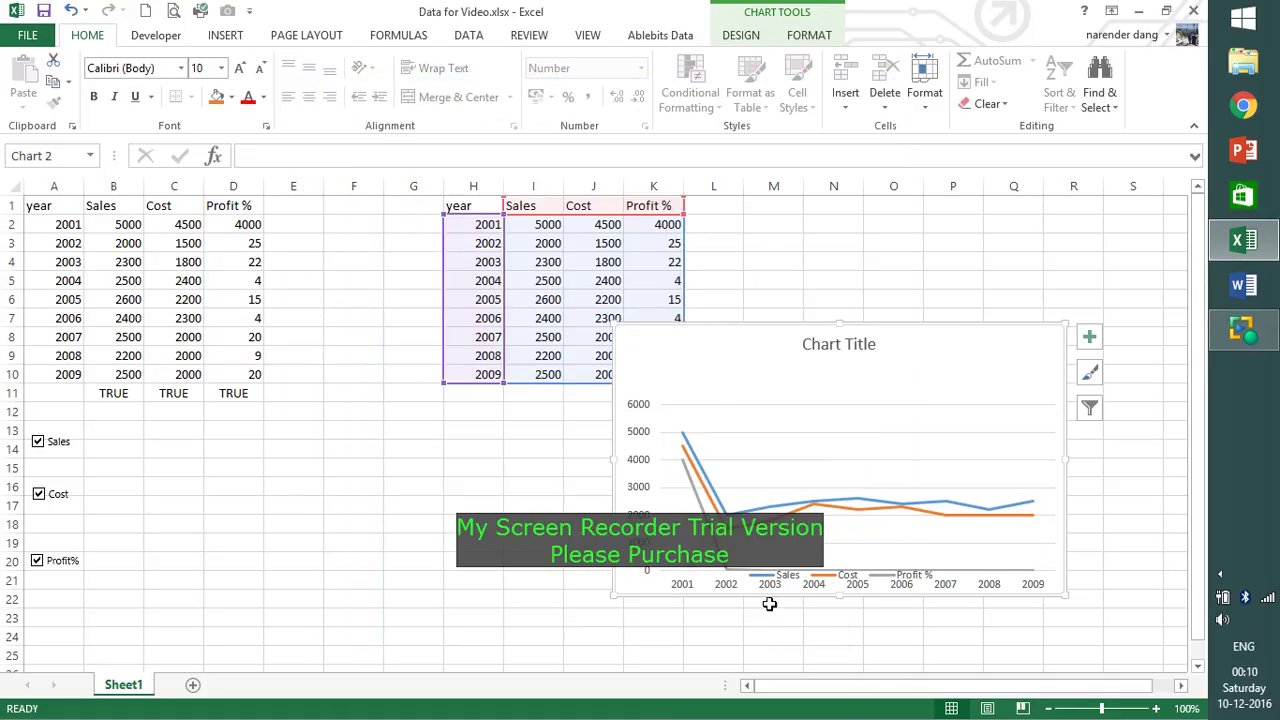
Step: Change the Sales and Cost series to Clustered Column in the custom combination chart, leaving Profit % as a Line
left_click(731, 570)
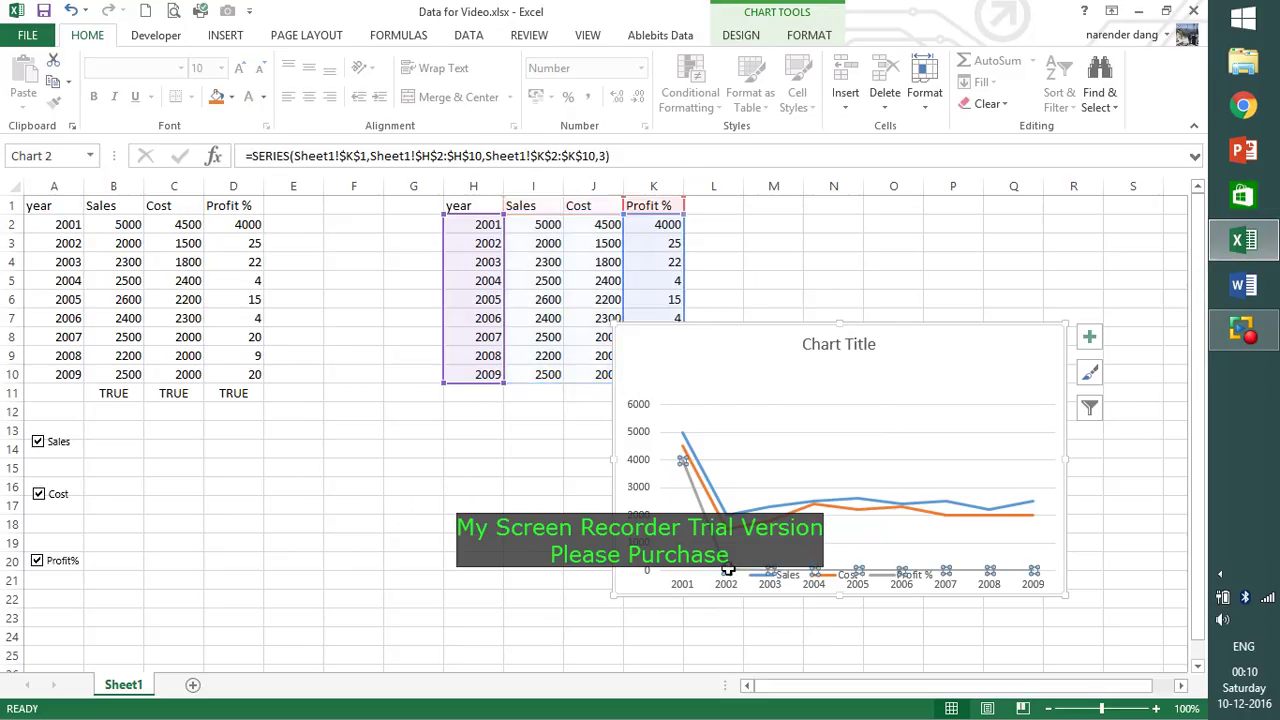
left_click(762, 531)
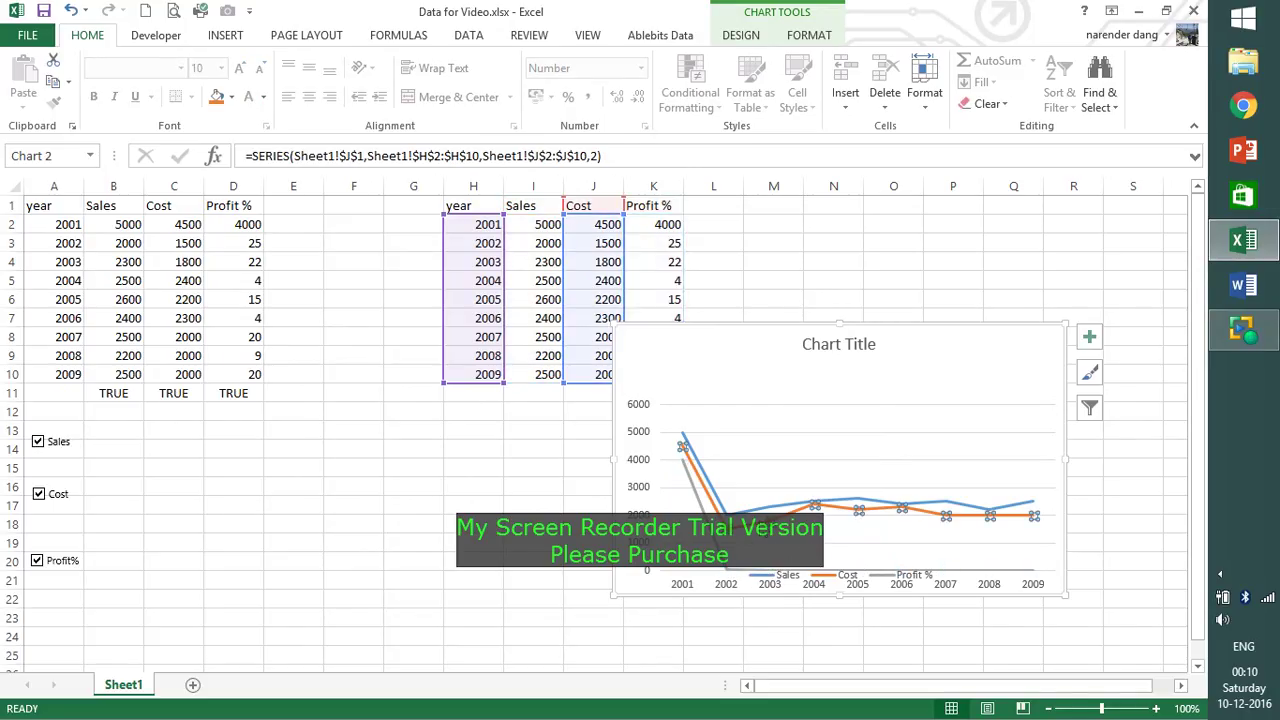
right_click(762, 538)
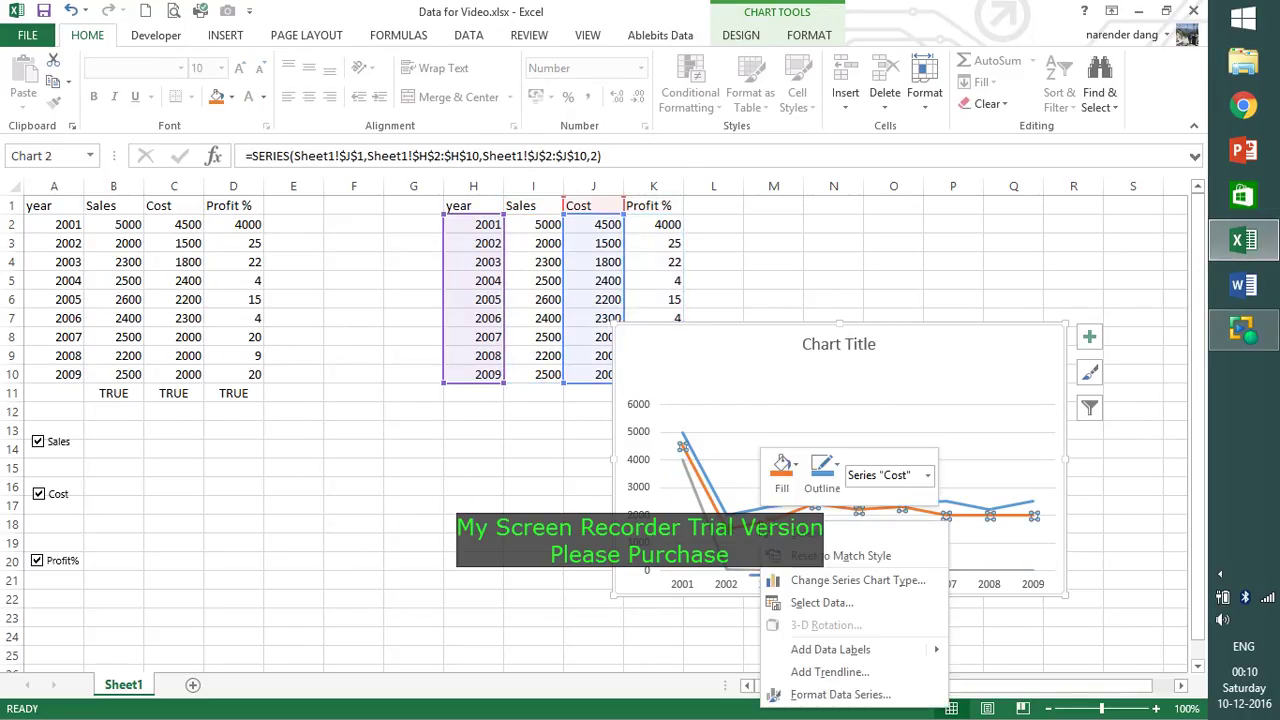
left_click(797, 582)
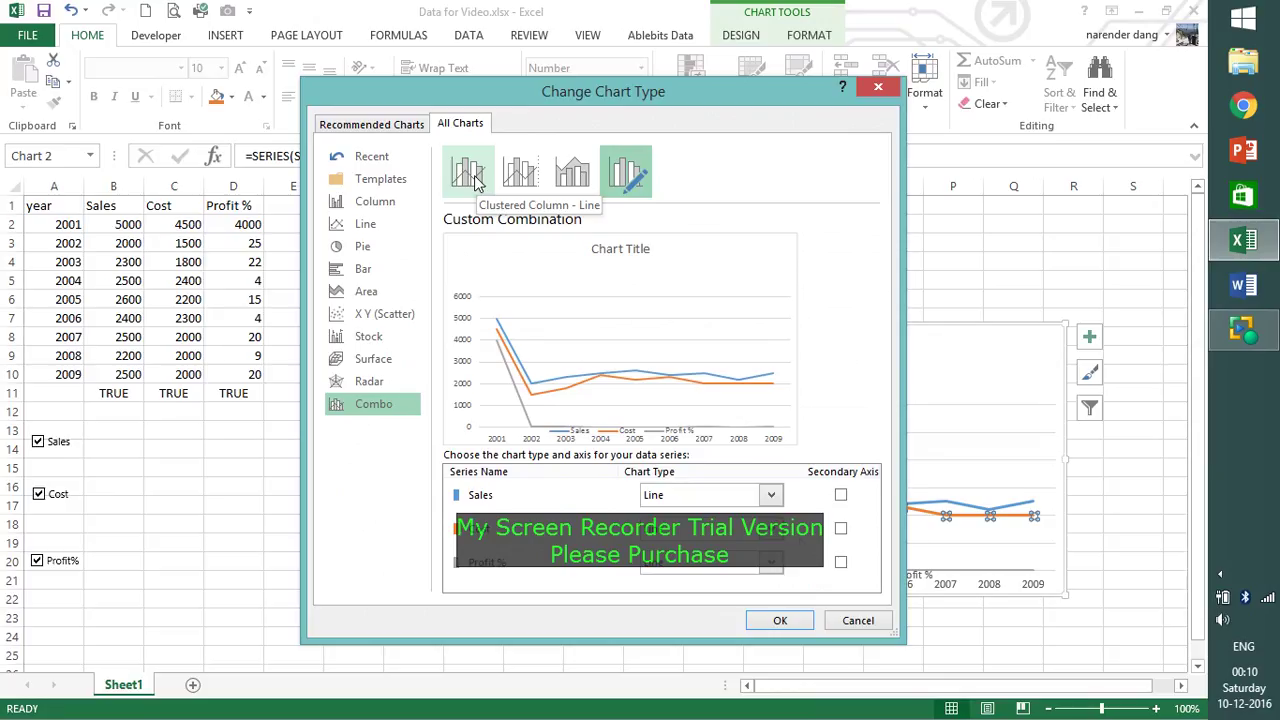
left_click(770, 495)
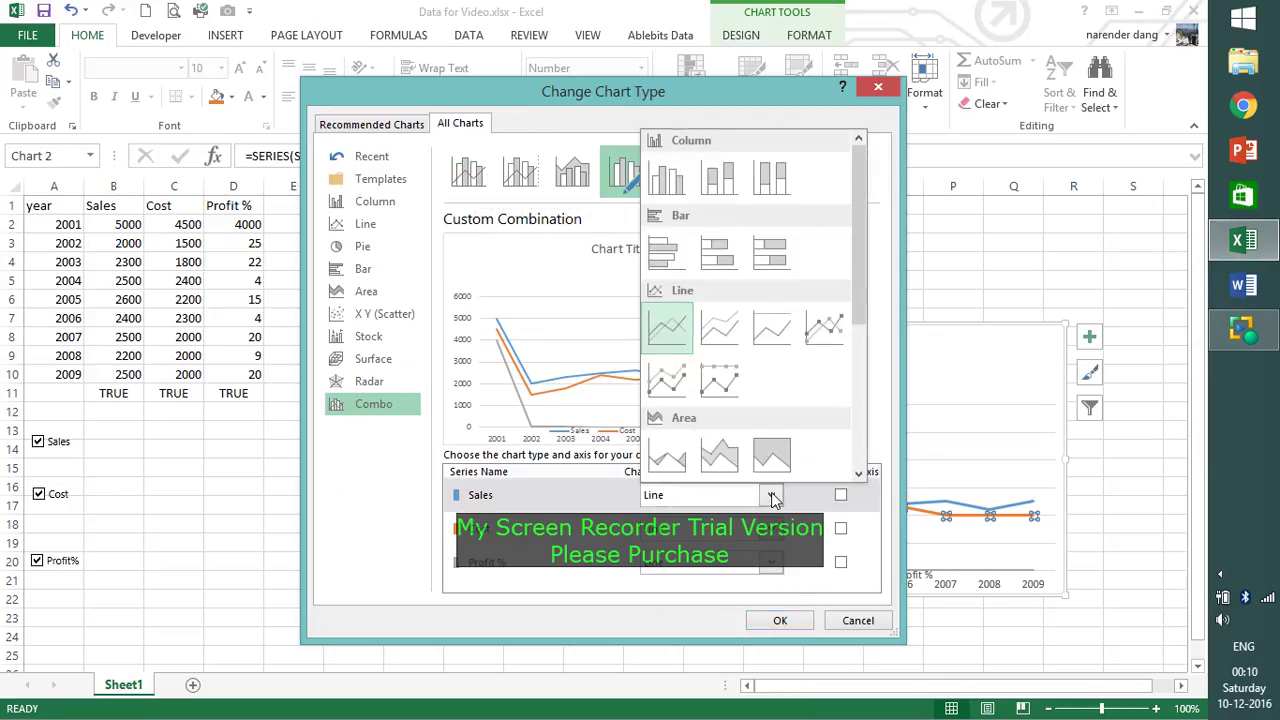
left_click(673, 197)
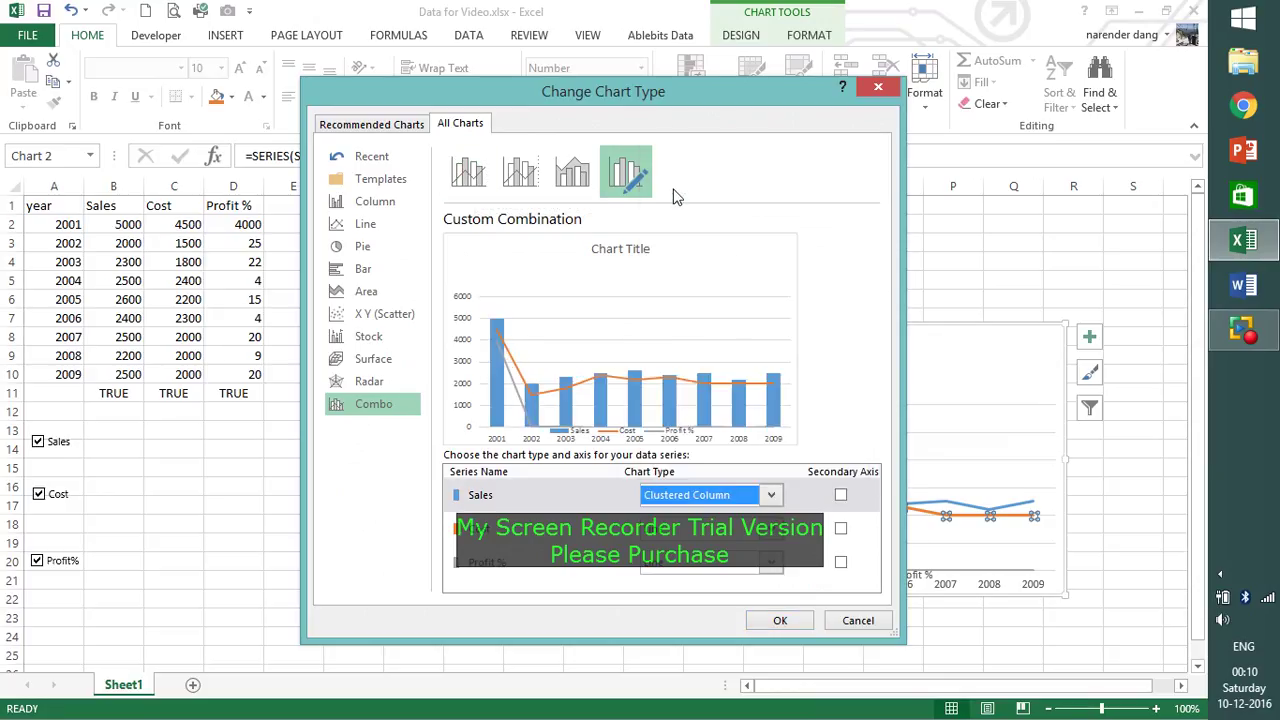
left_click(772, 530)
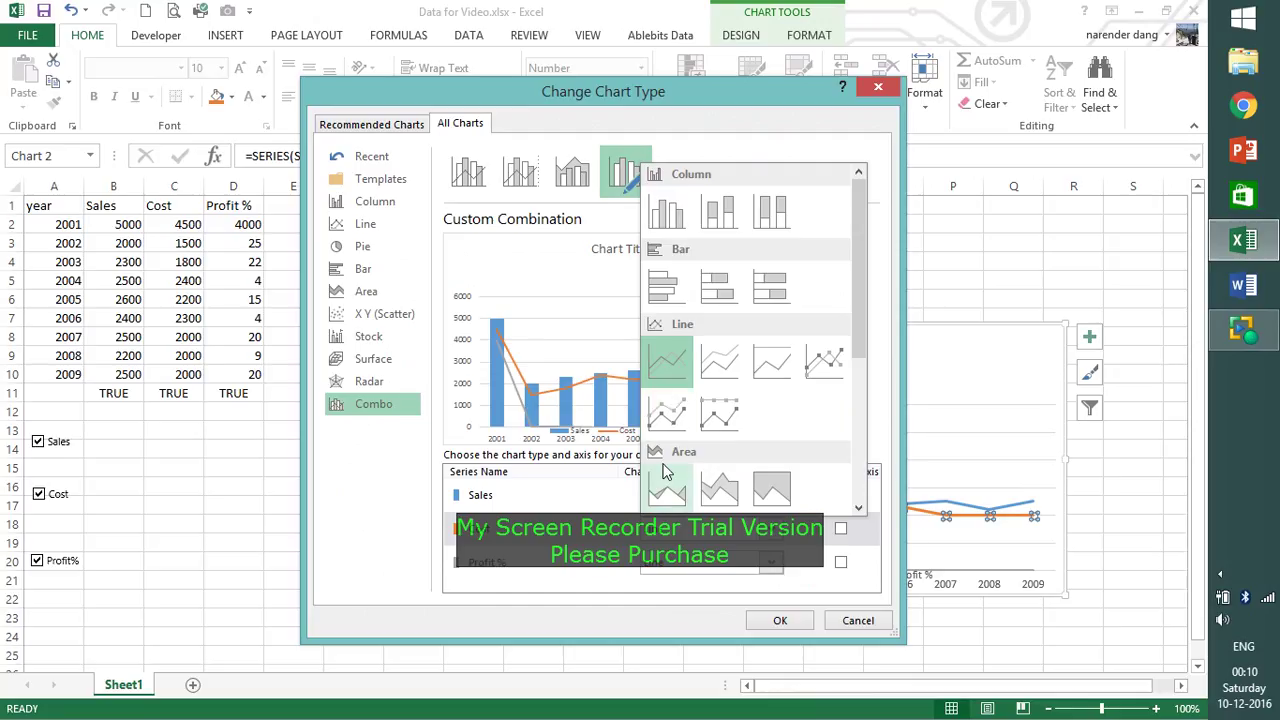
left_click(668, 207)
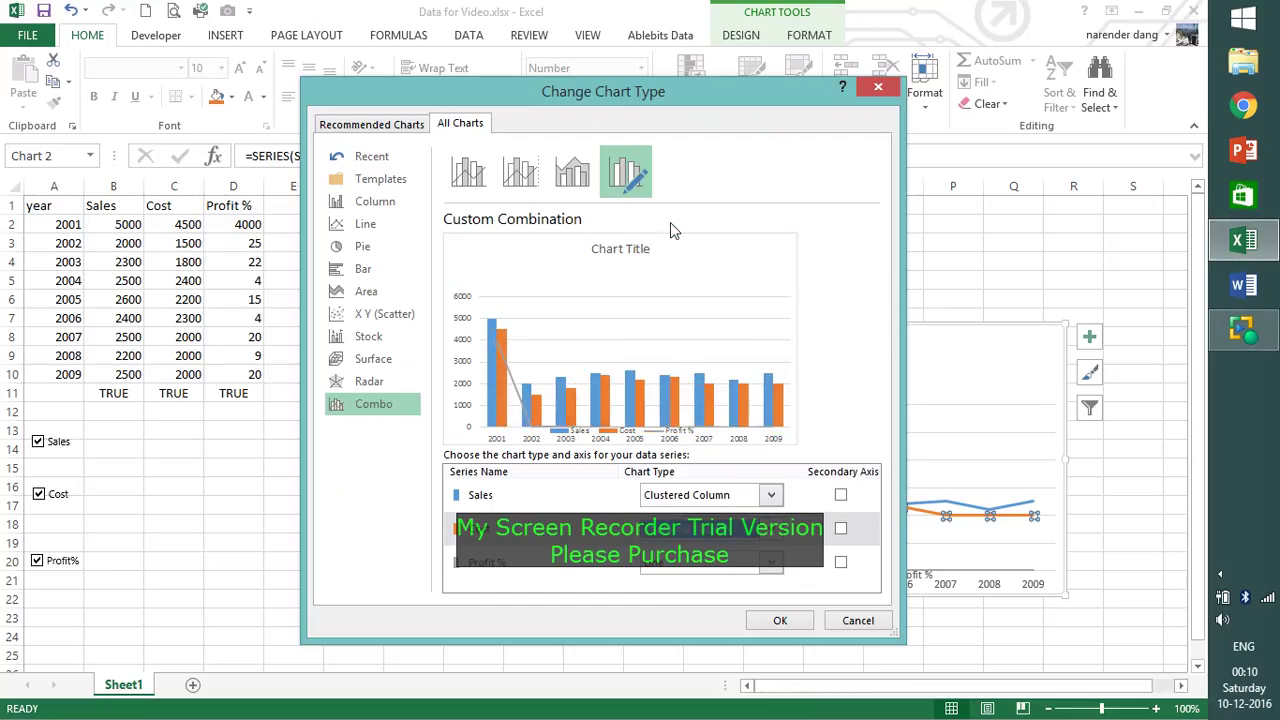
left_click(781, 621)
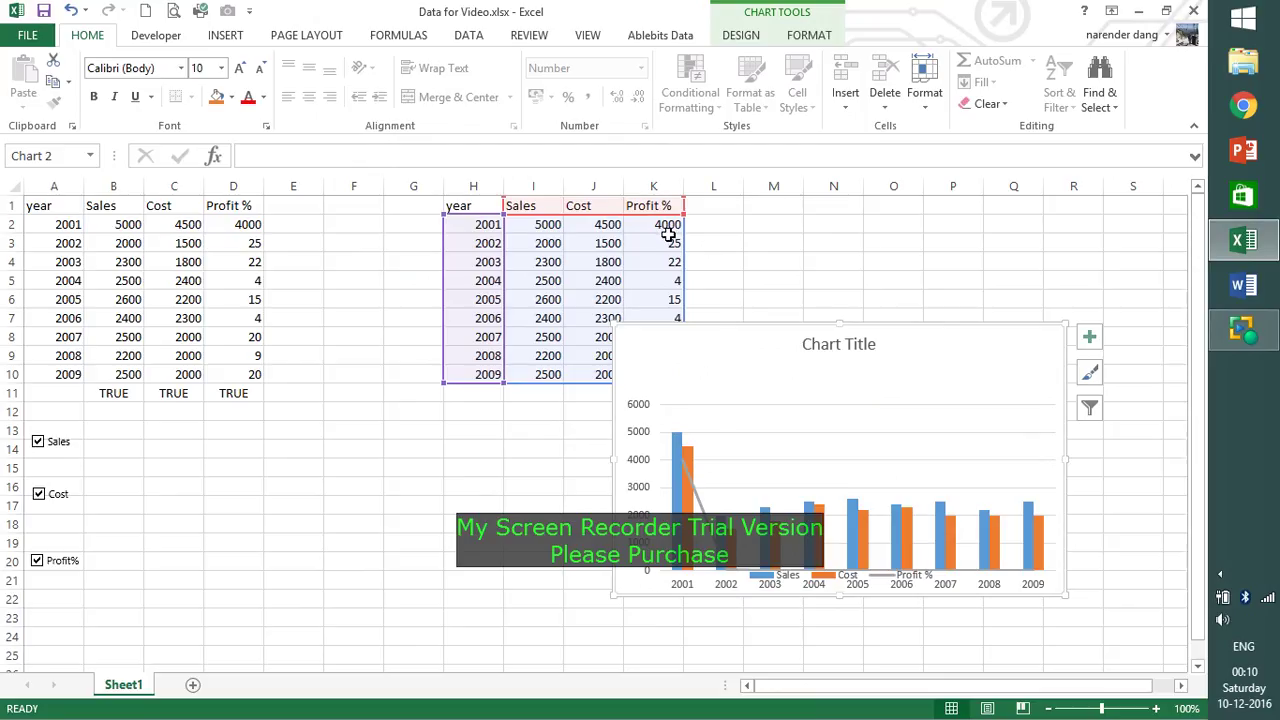
Step: Calculate the 2001 profit ratio in F12 with =(B2-C2)/B2, and clear the cell again
left_click(668, 226)
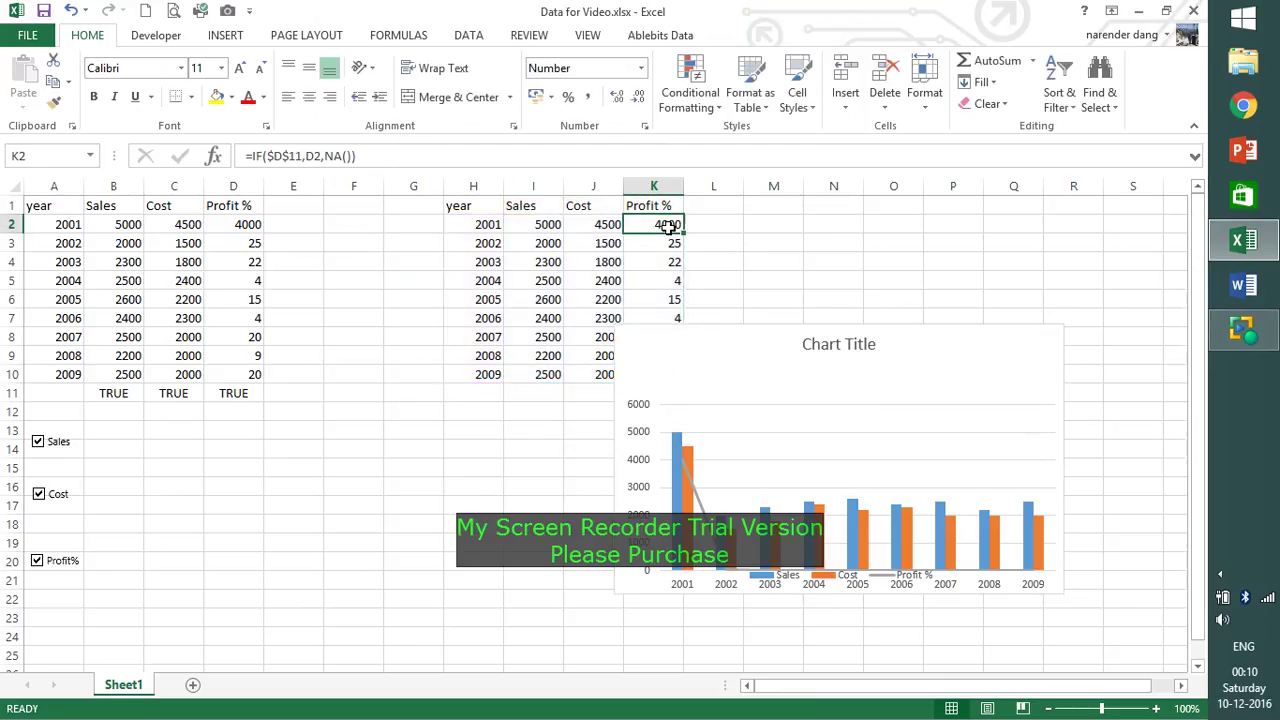
left_click(339, 413)
type("=")
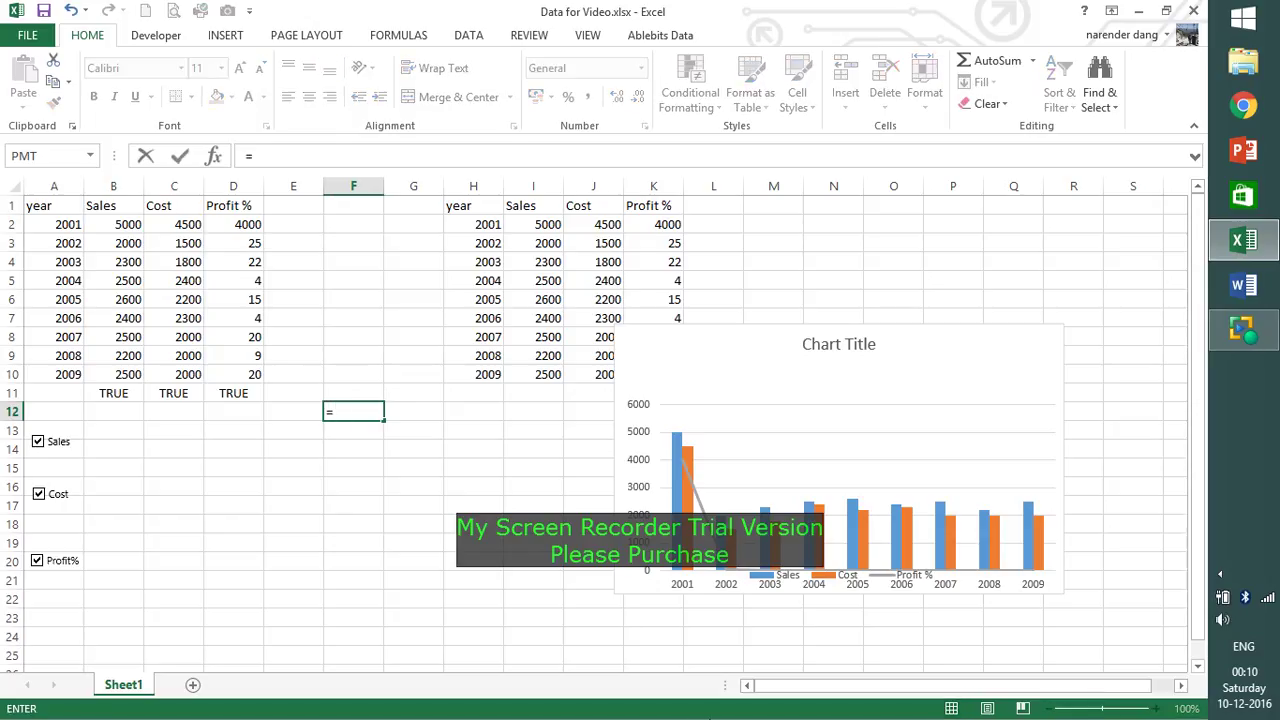
type("(")
left_click(113, 224)
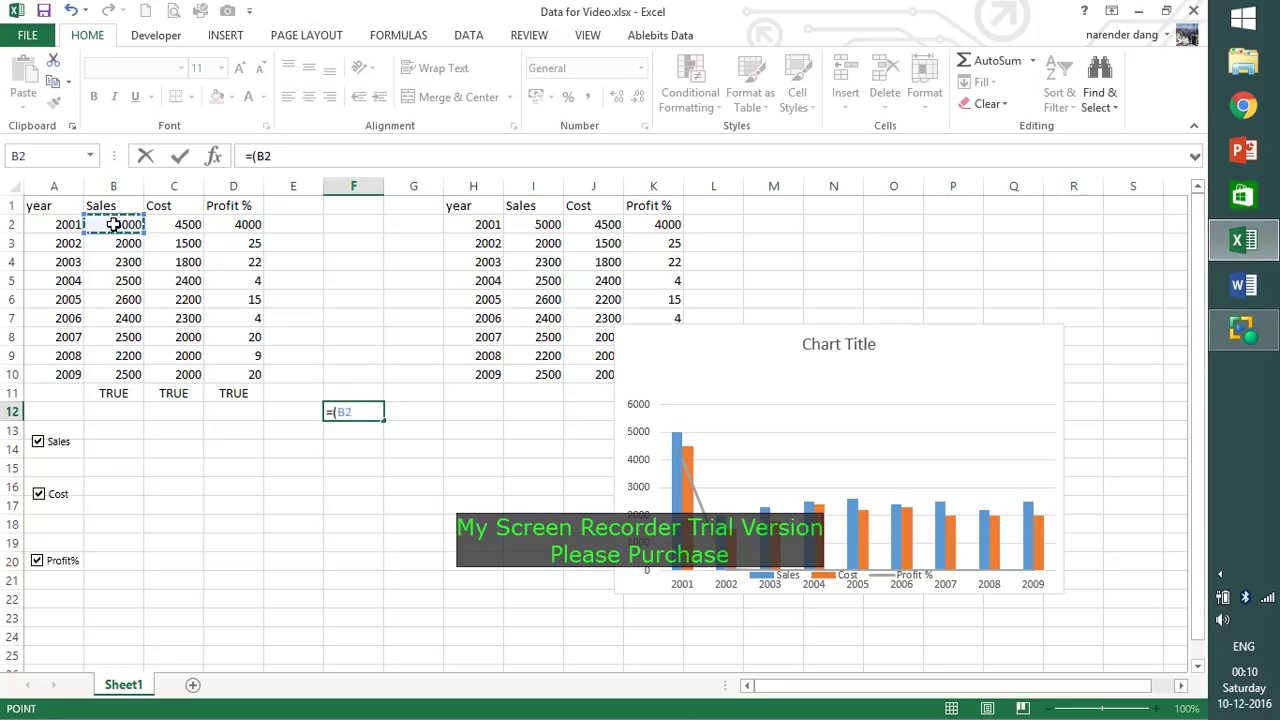
type("-")
left_click(177, 223)
type(")")
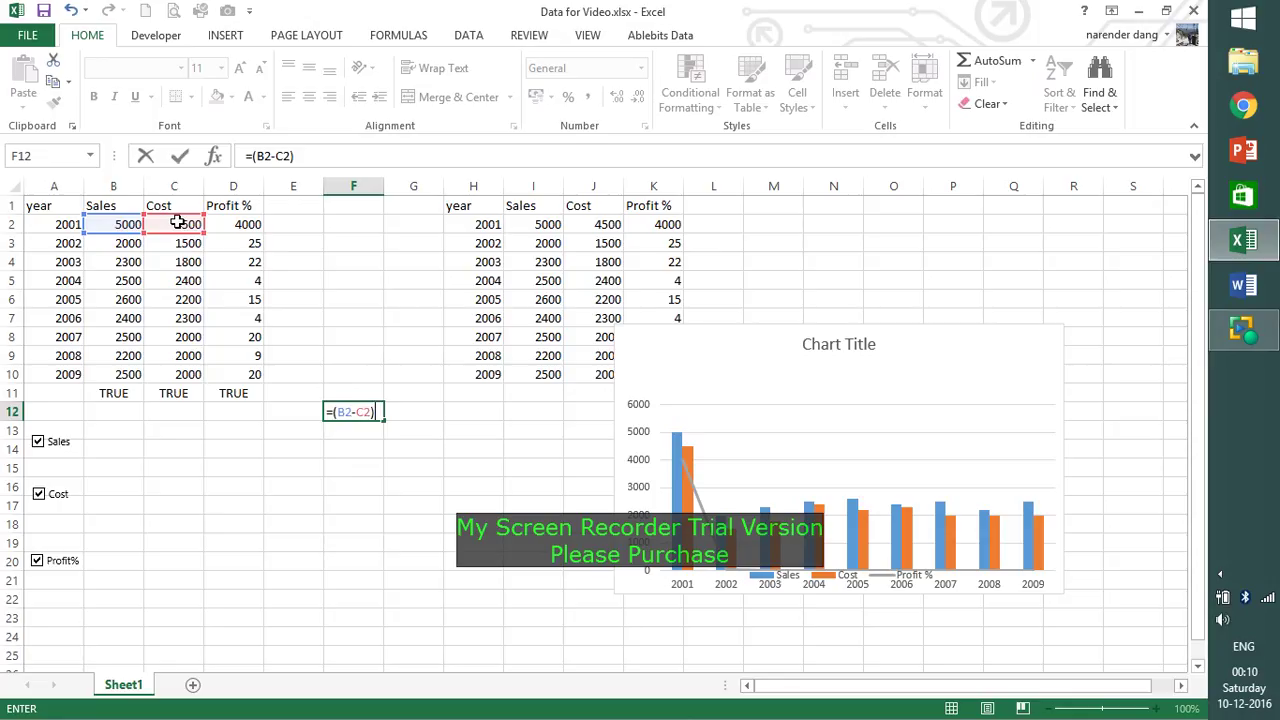
type("/")
left_click(118, 224)
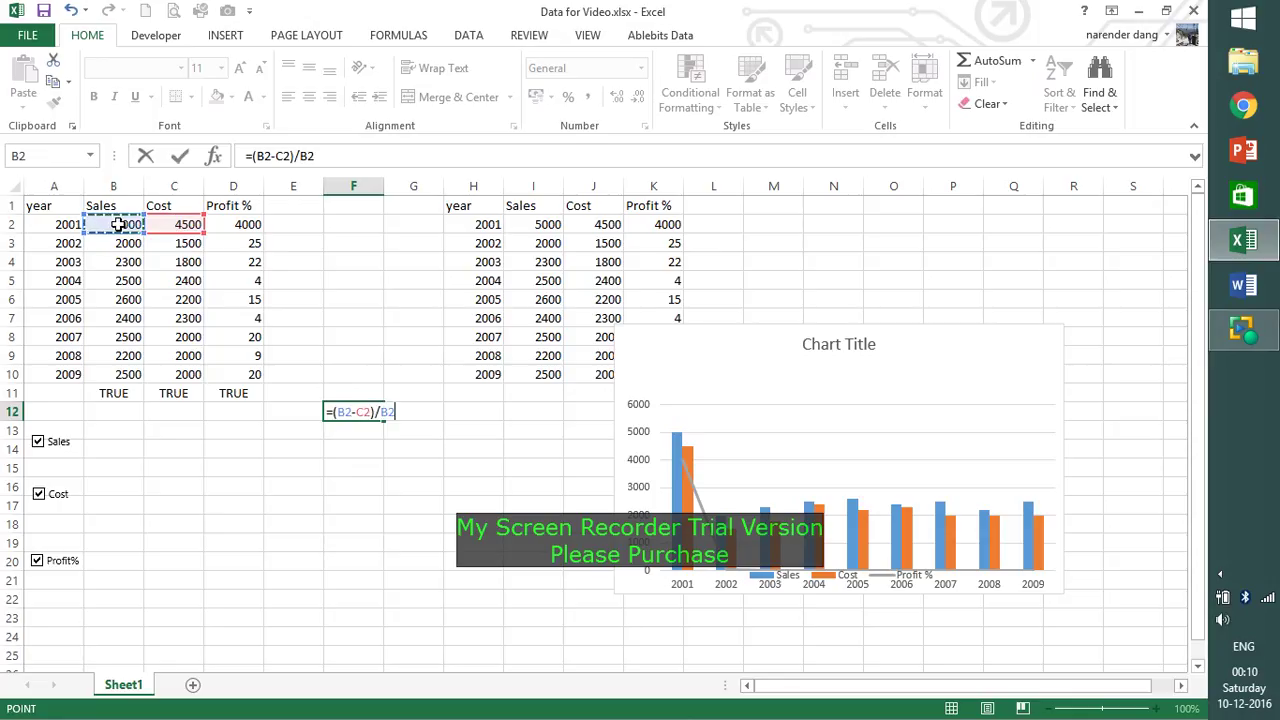
key("Return")
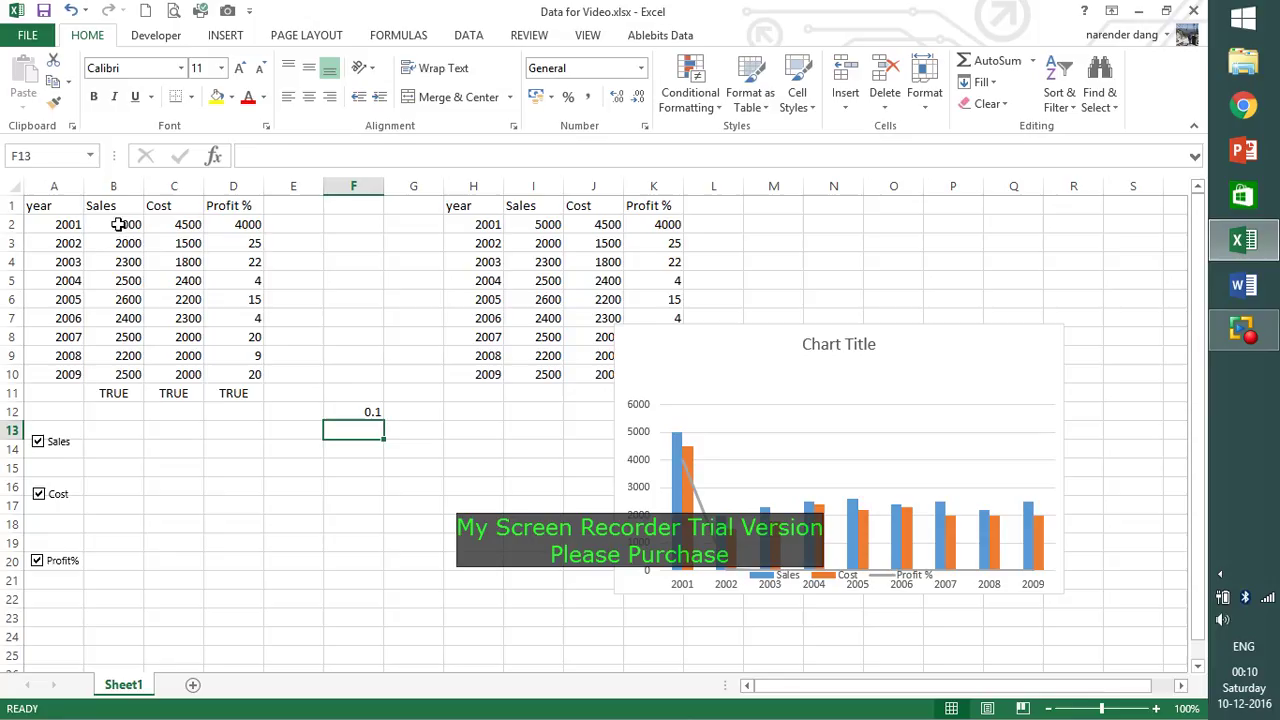
left_click(361, 408)
key("BackSpace")
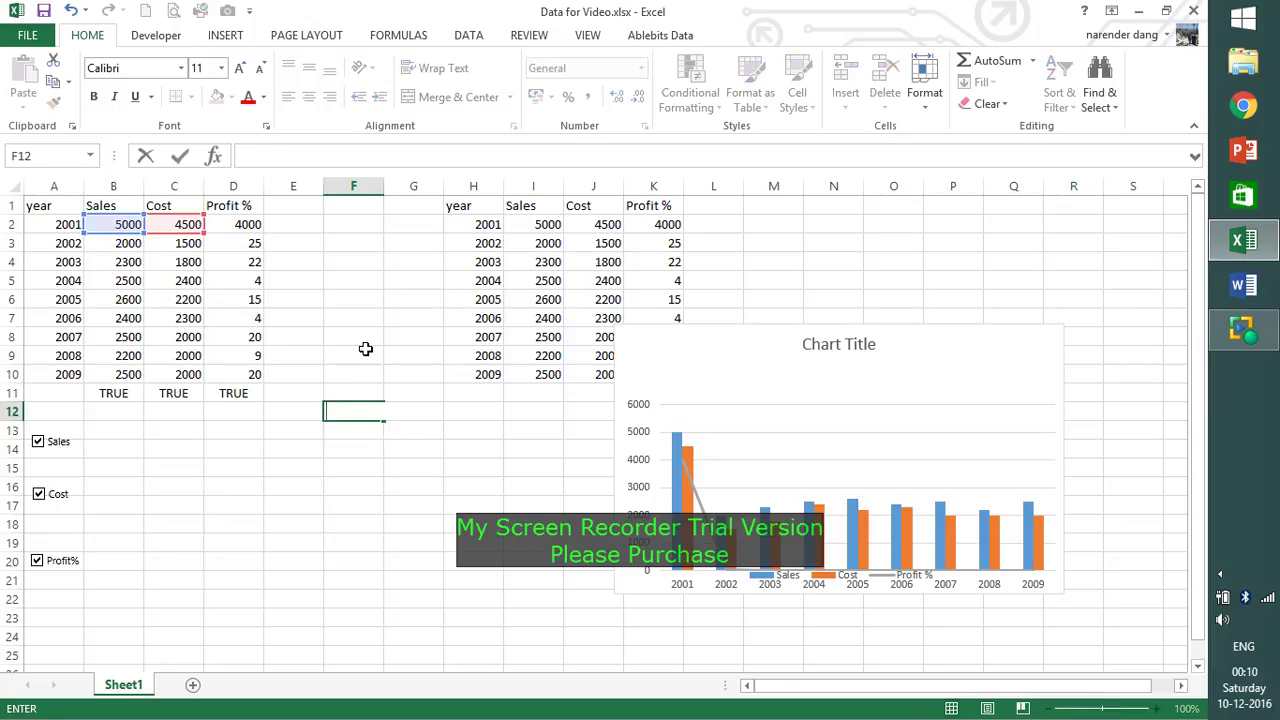
Step: Set the 2001 Profit % value in D2 to 10 and move the chart over the duplicate table, at about H1:O15
left_click(243, 226)
type("10")
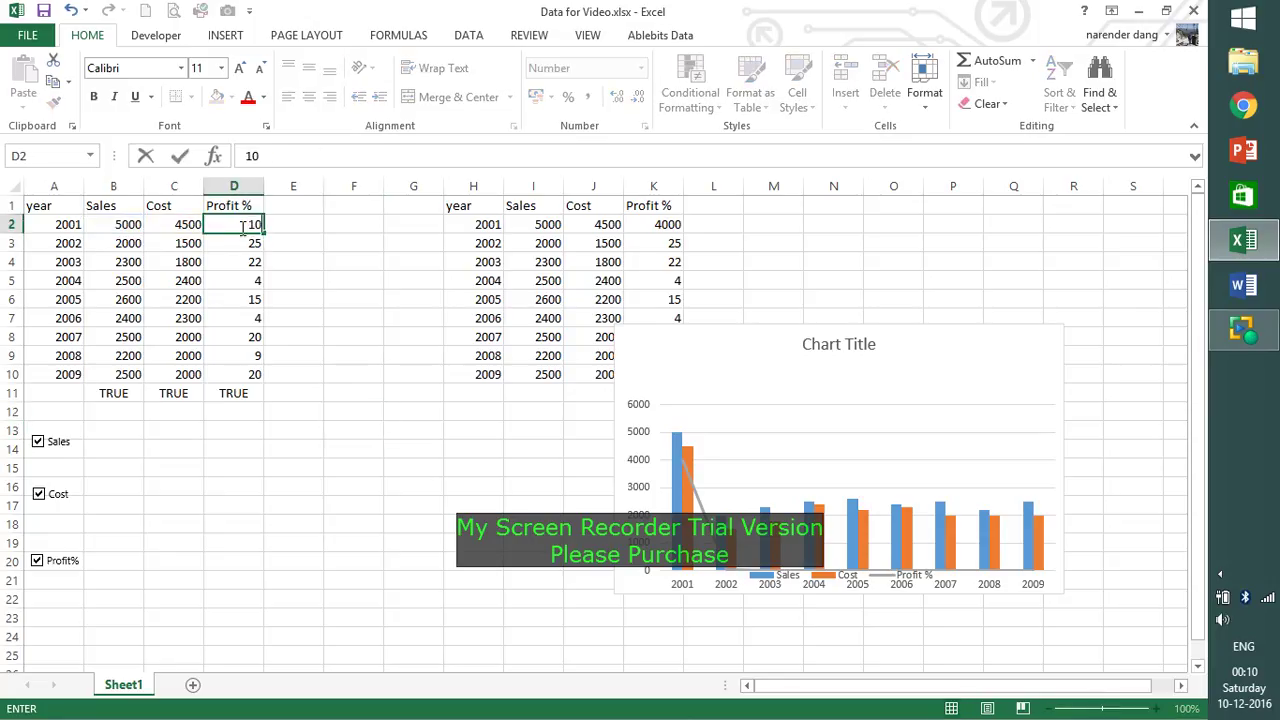
key("Return")
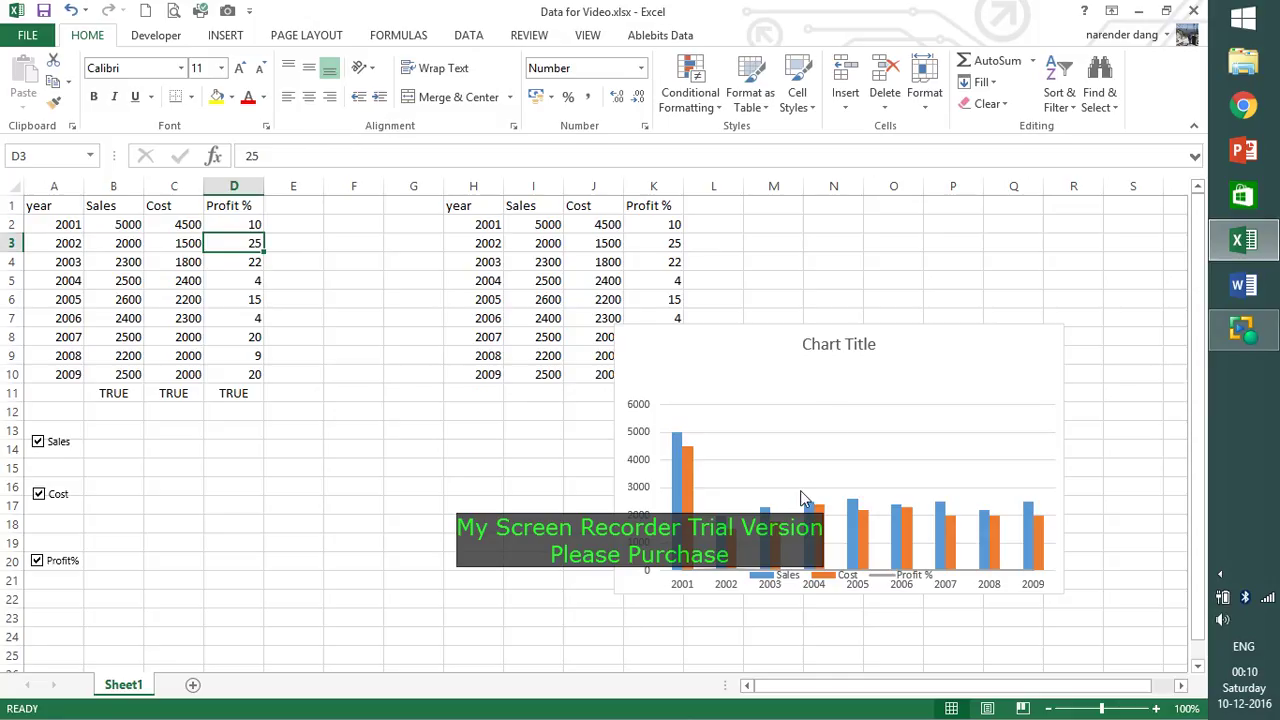
left_click_drag(790, 378, 643, 250)
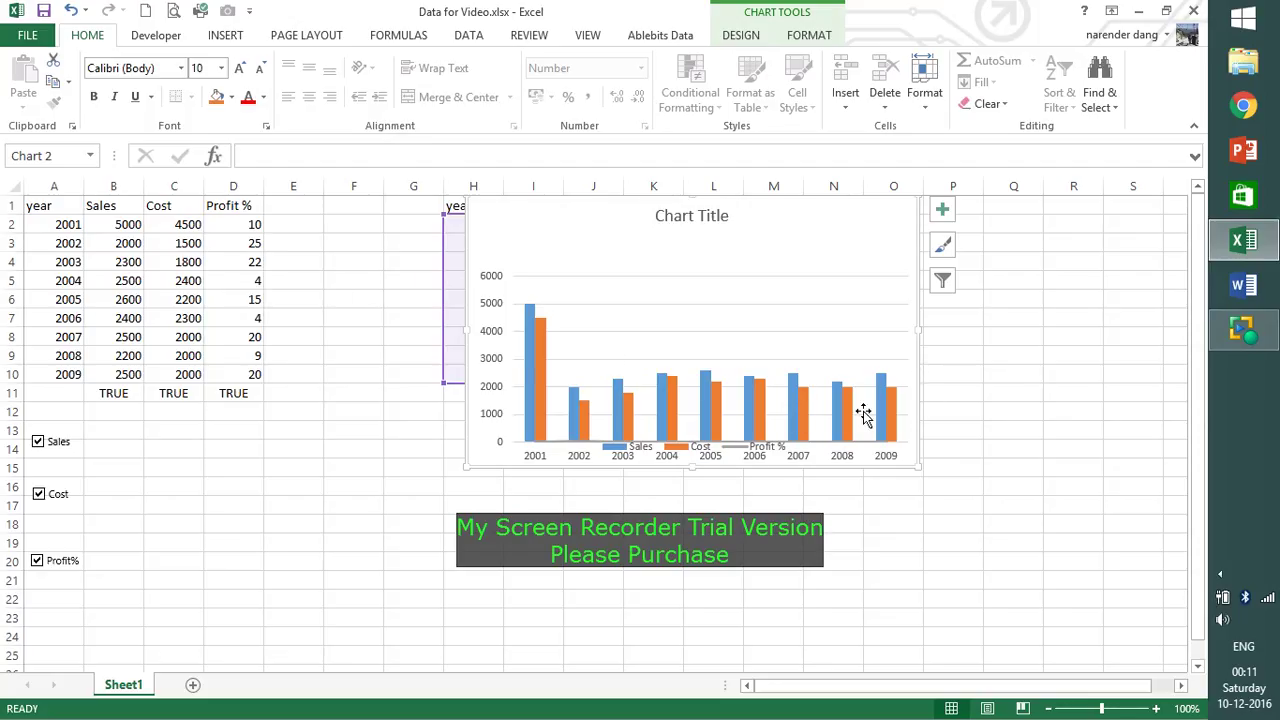
left_click(637, 447)
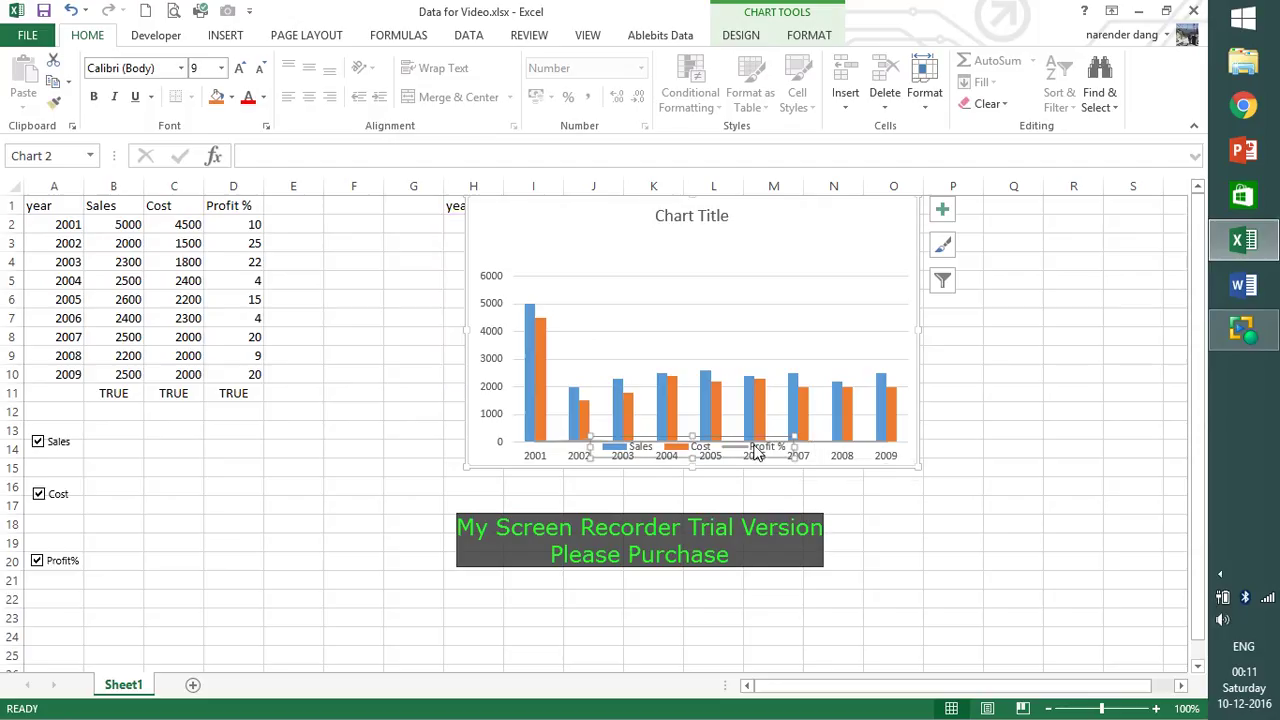
Step: Undo the chart move and the last change to the 2001 Profit % value
left_click(72, 10)
left_click(71, 10)
left_click(68, 10)
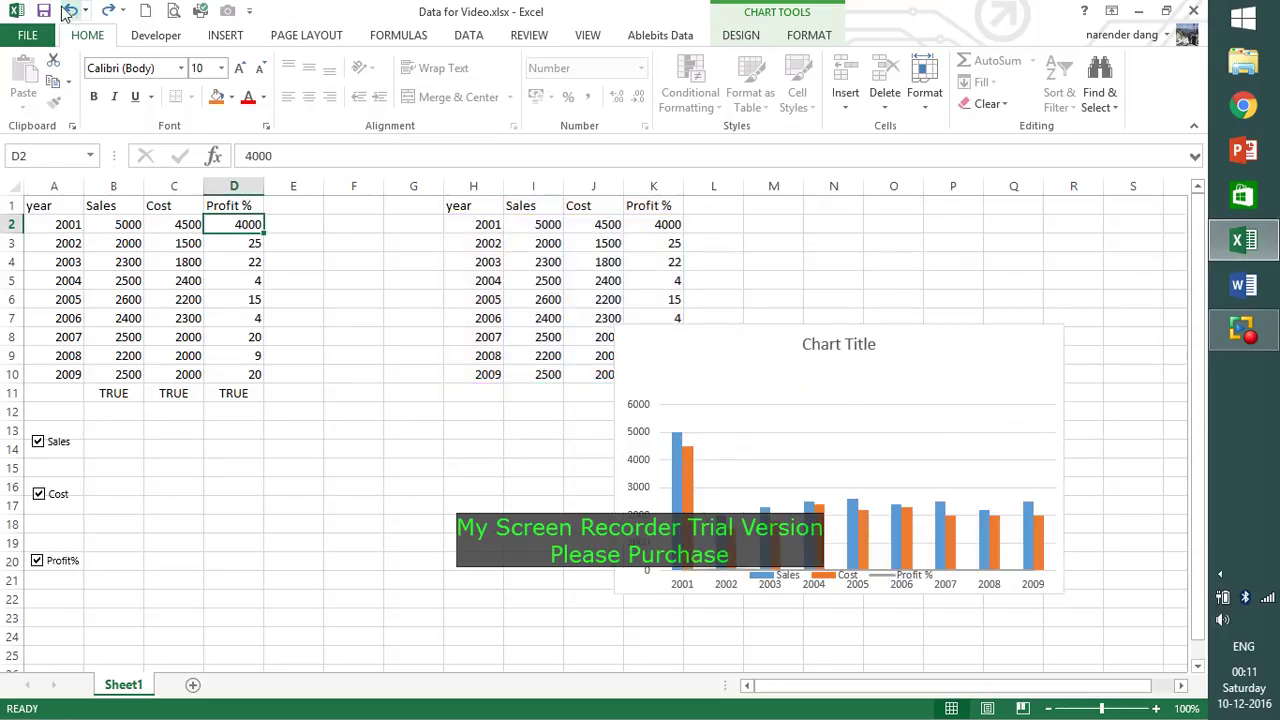
Step: Plot the Profit % line series on the secondary axis of the chart
left_click(697, 495)
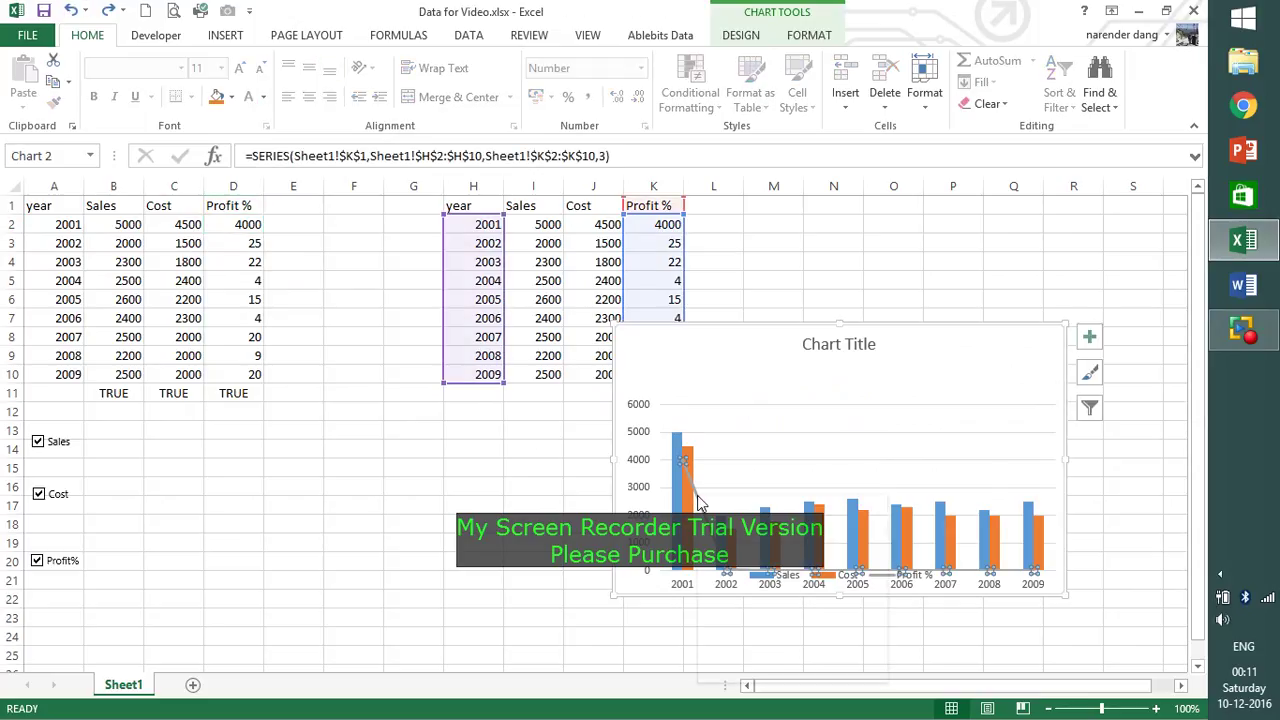
right_click(697, 495)
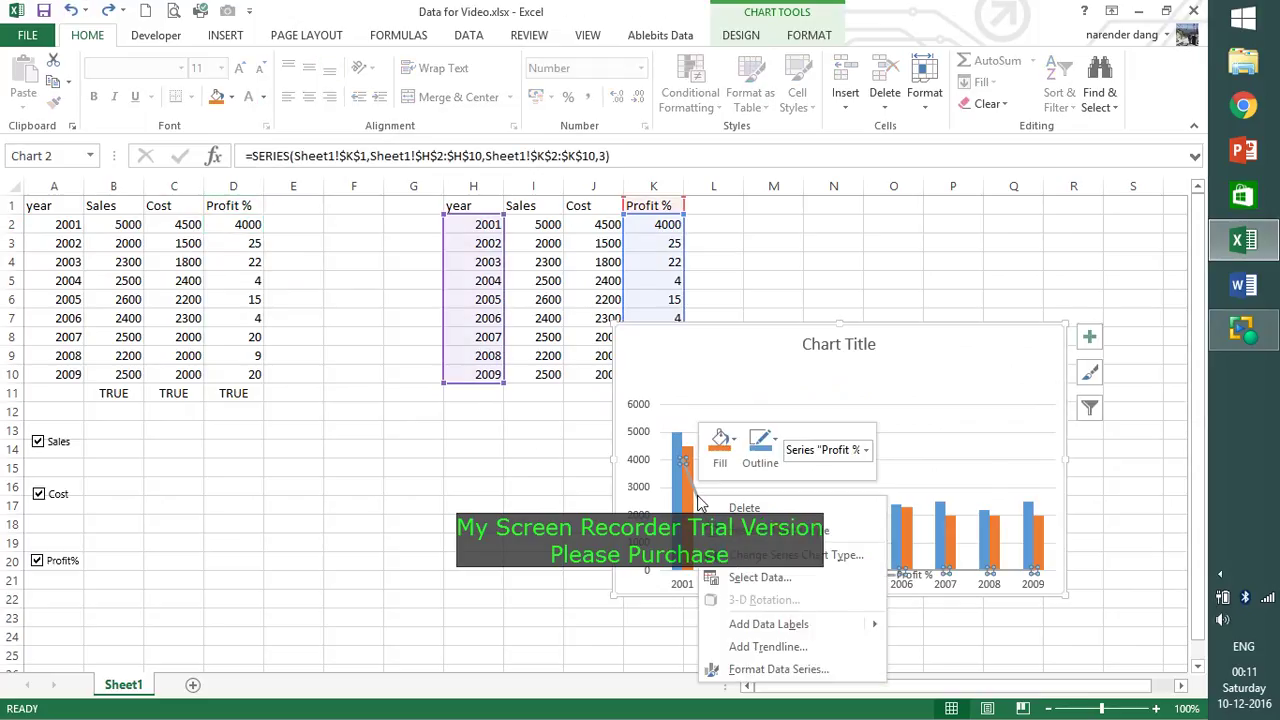
left_click(773, 556)
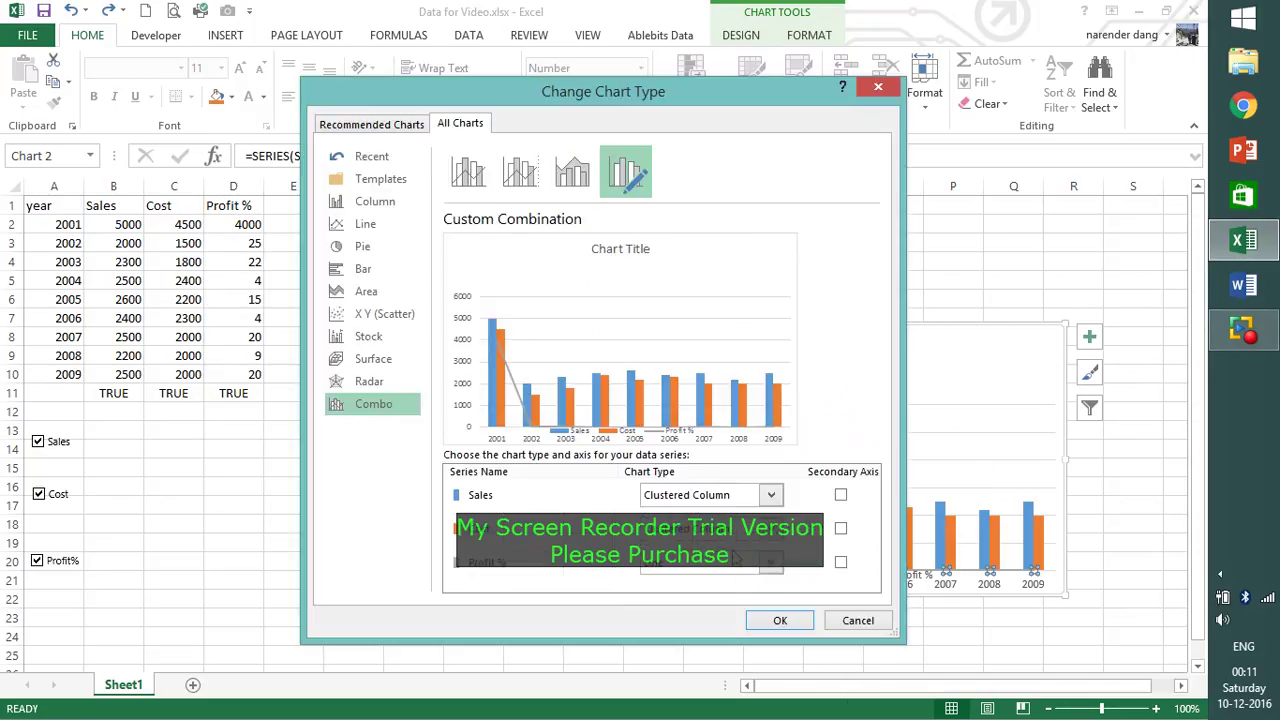
left_click(840, 563)
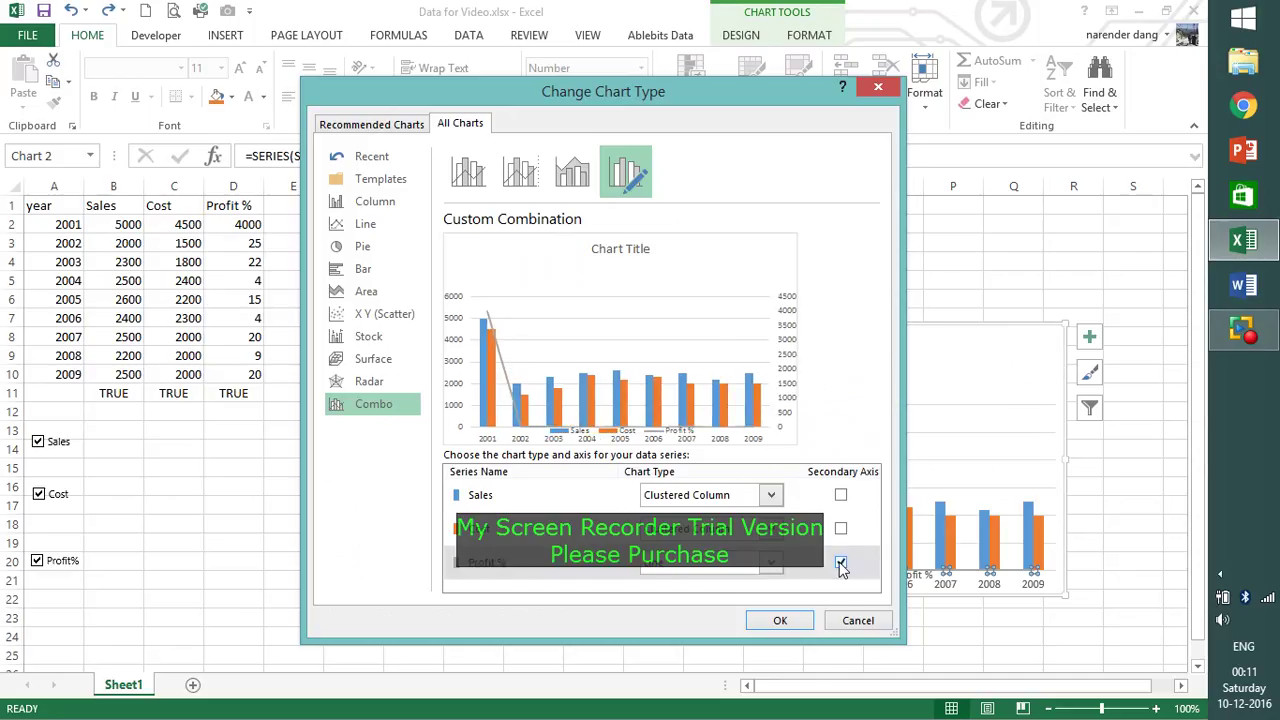
left_click(780, 620)
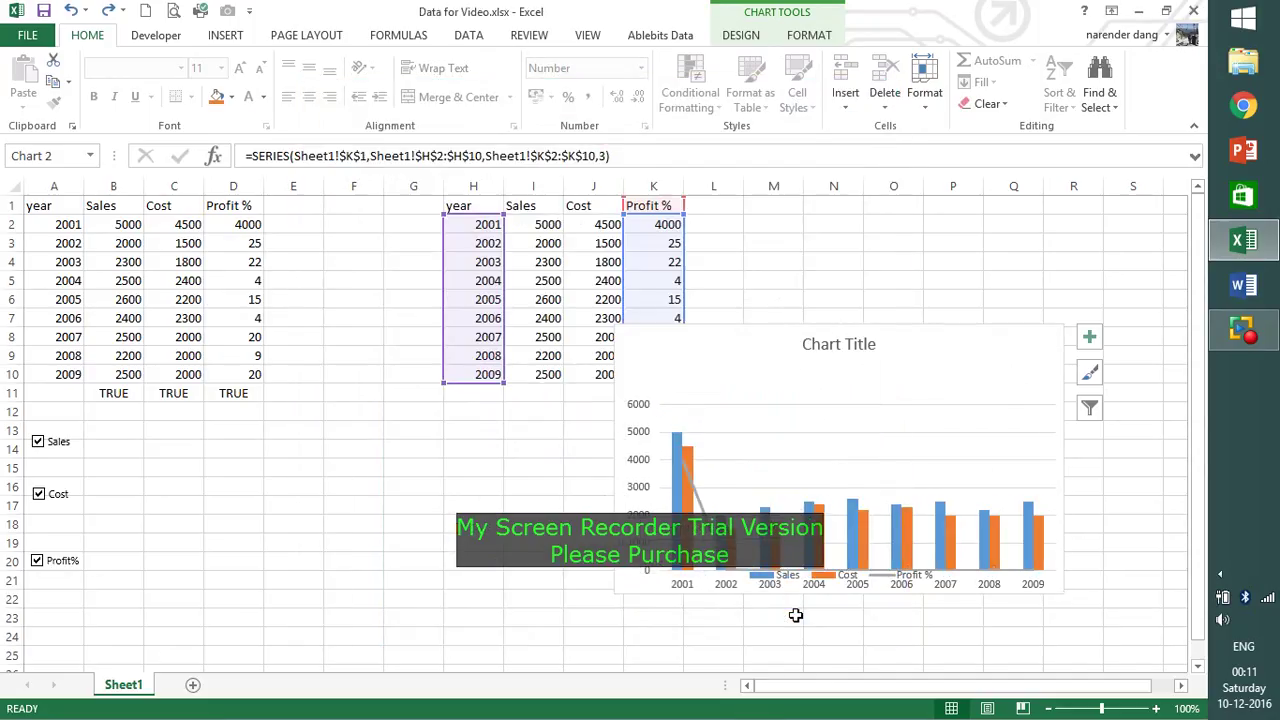
Step: Set the 2001 Profit % in D2 to 10 and move the chart to about F1:M15, covering the duplicate table
left_click(250, 226)
type("10")
key("Return")
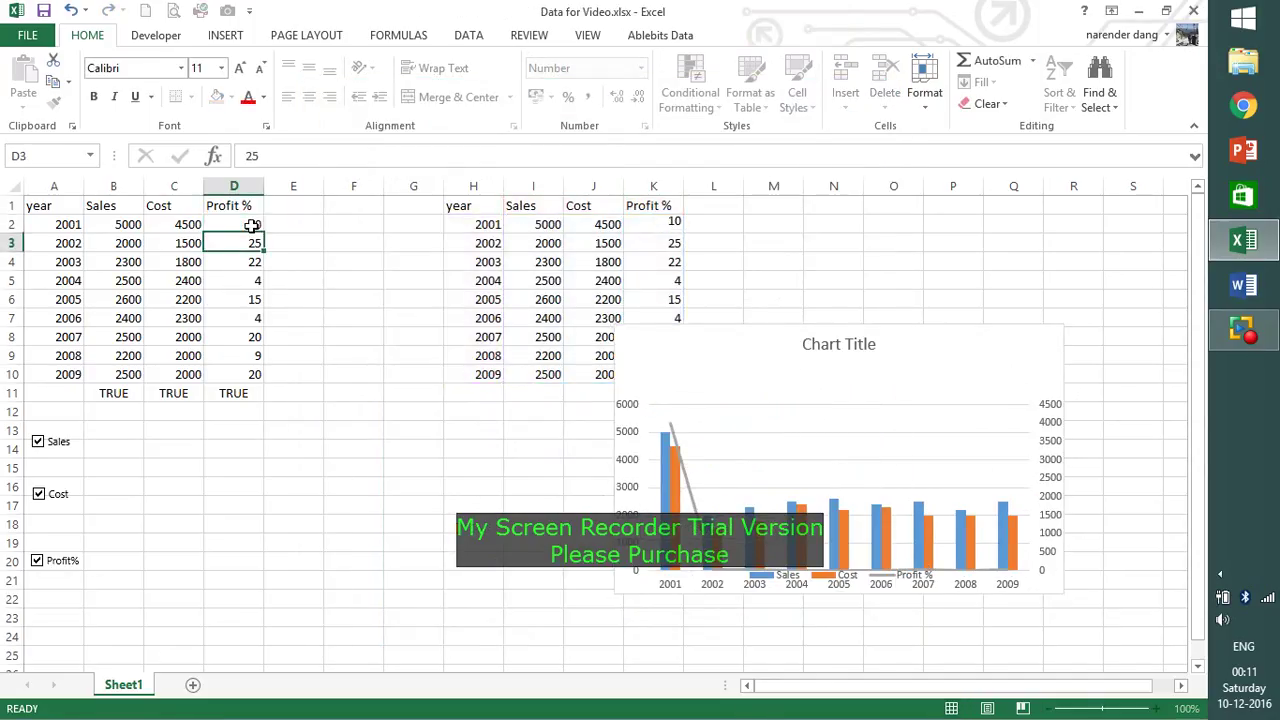
left_click_drag(827, 365, 564, 218)
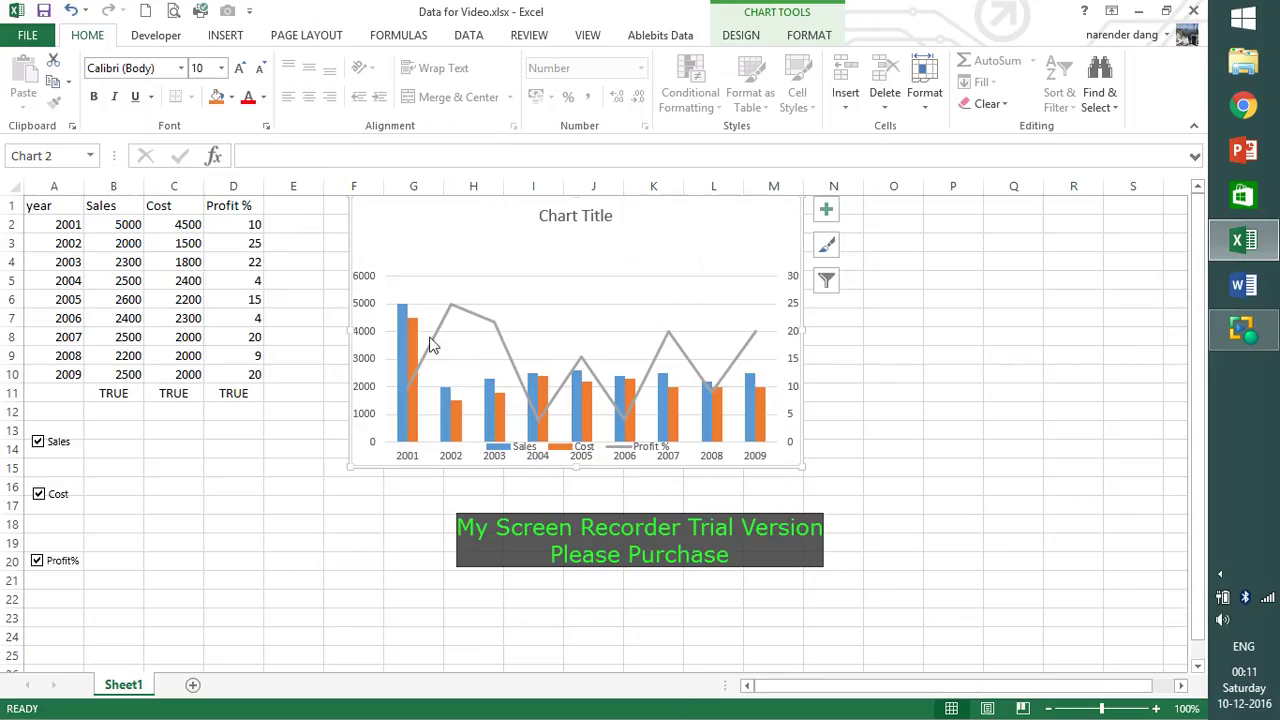
Step: Test the finished chart by unticking and re-ticking the Sales, Cost and Profit% check boxes
mouse_move(401, 313)
left_click(38, 442)
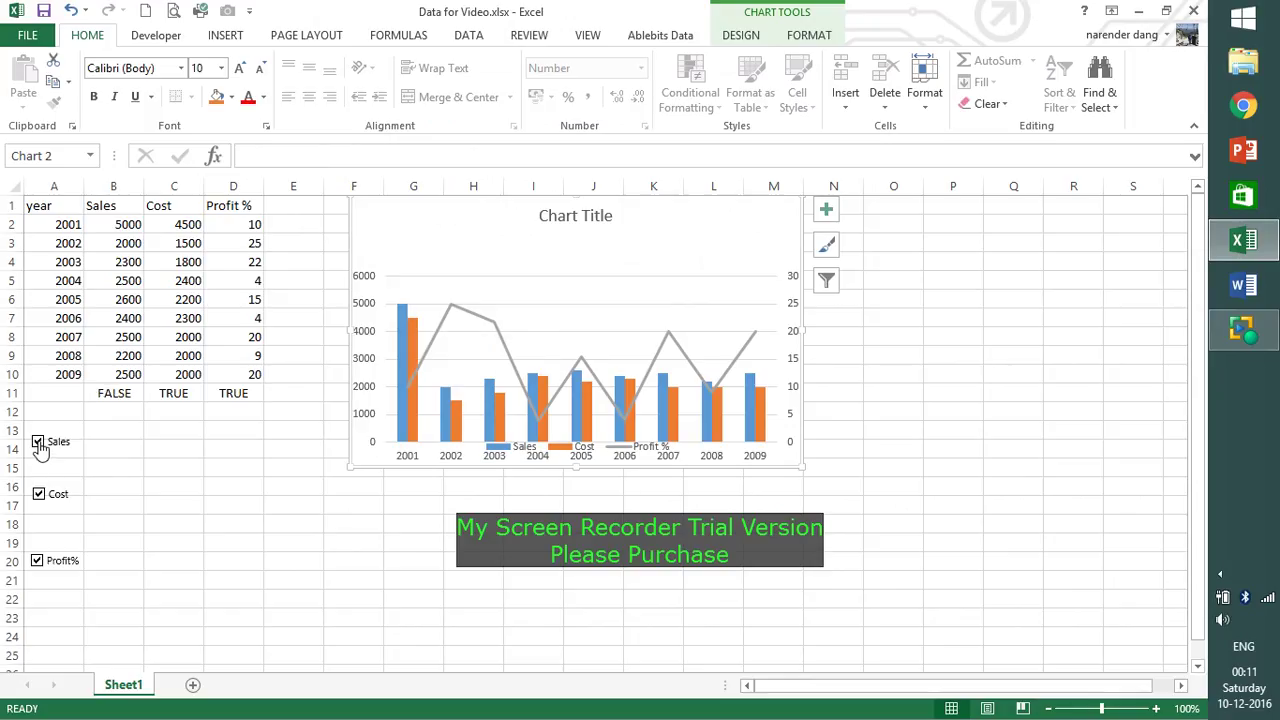
left_click(39, 496)
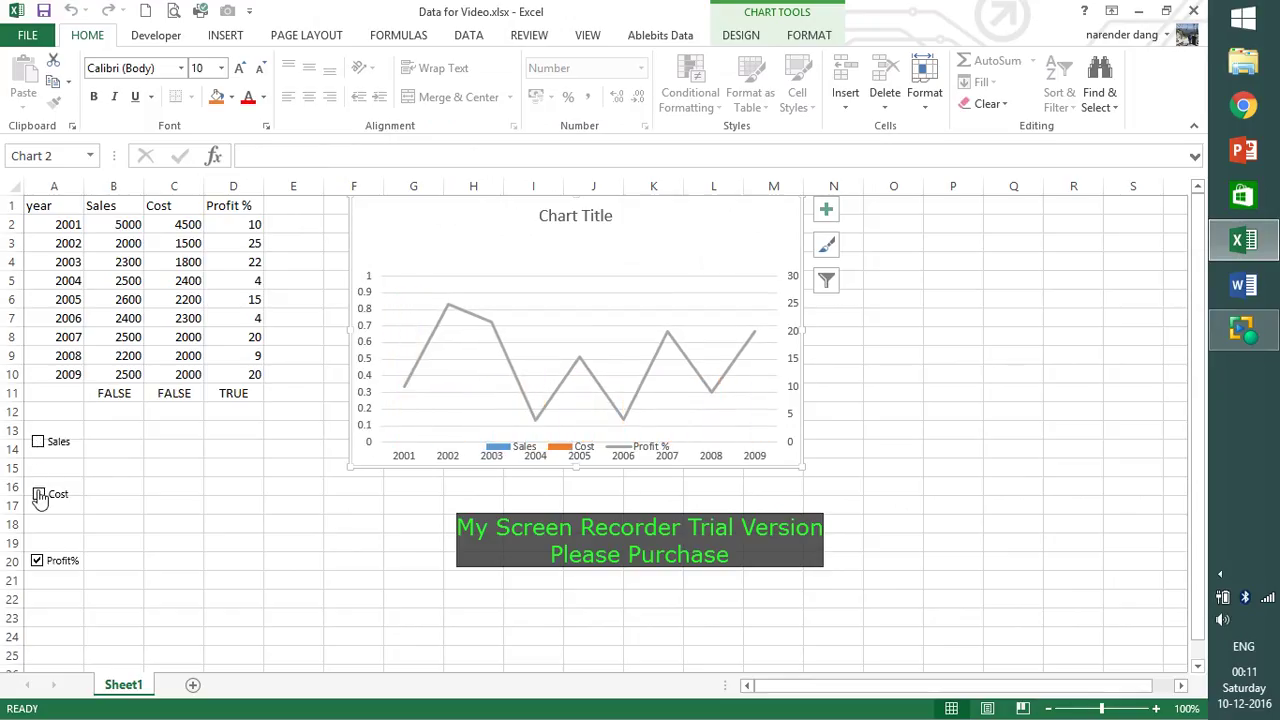
left_click(37, 562)
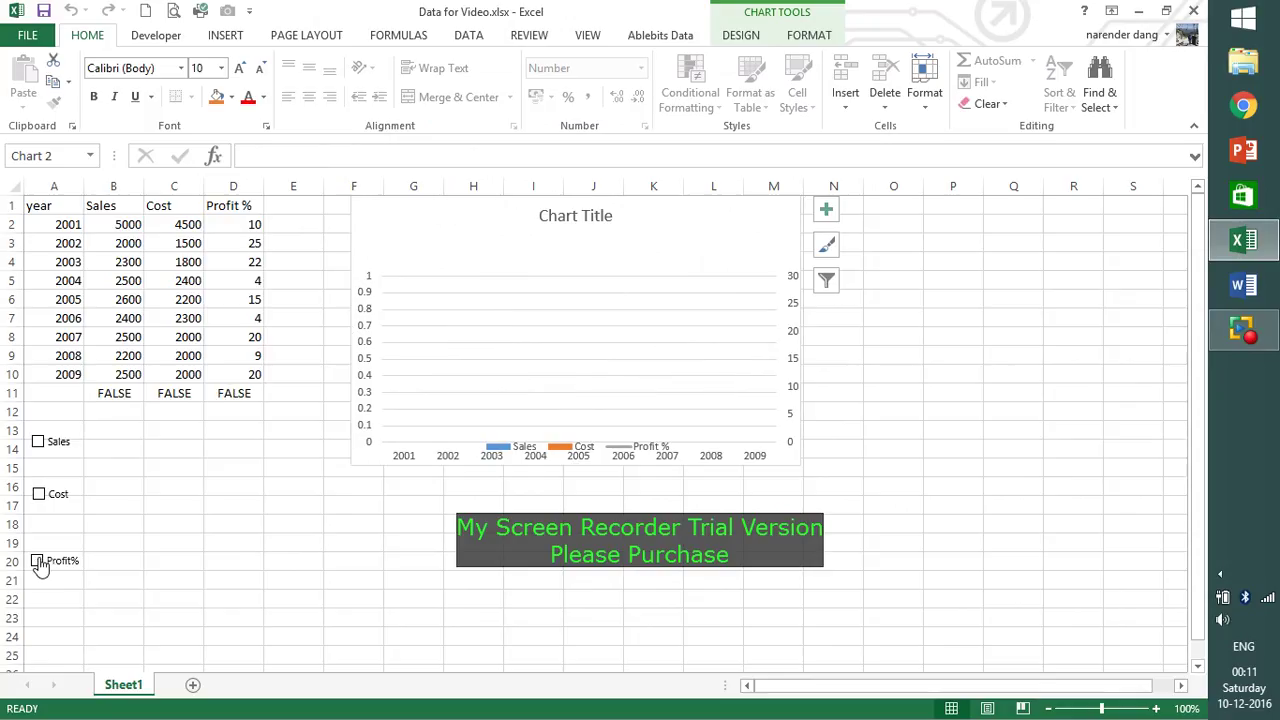
left_click(37, 562)
left_click(39, 495)
left_click(39, 442)
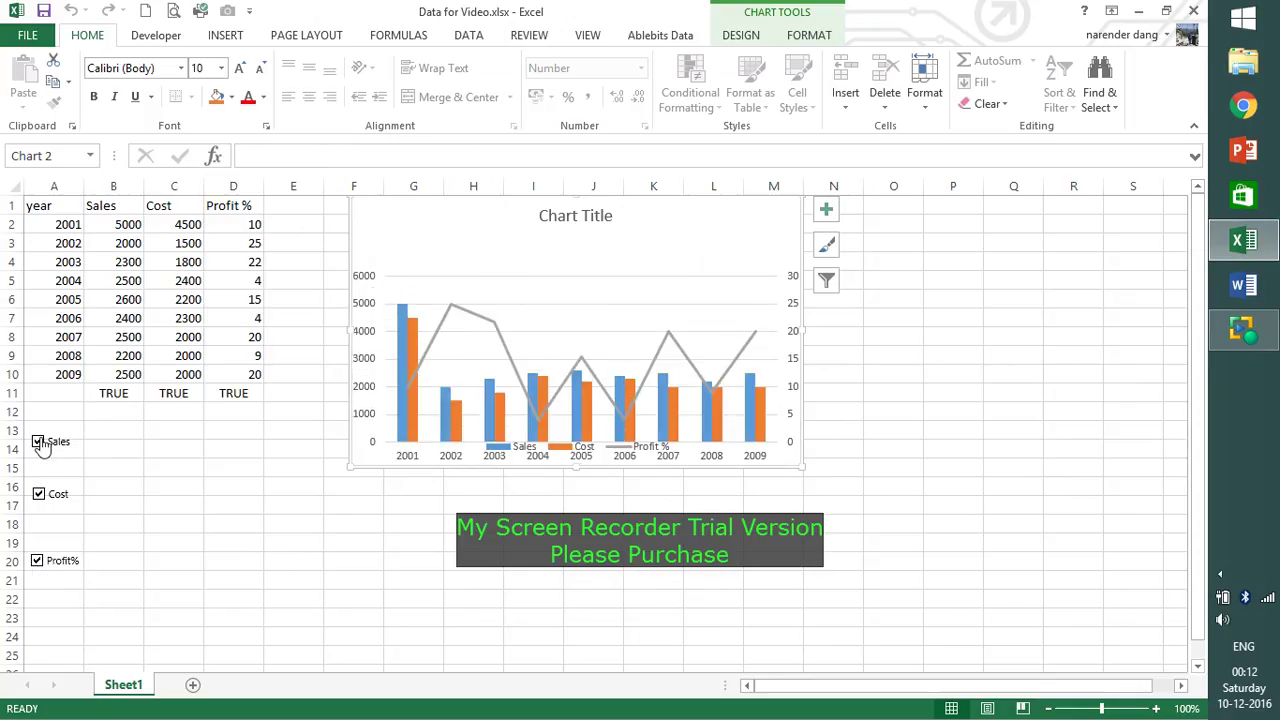